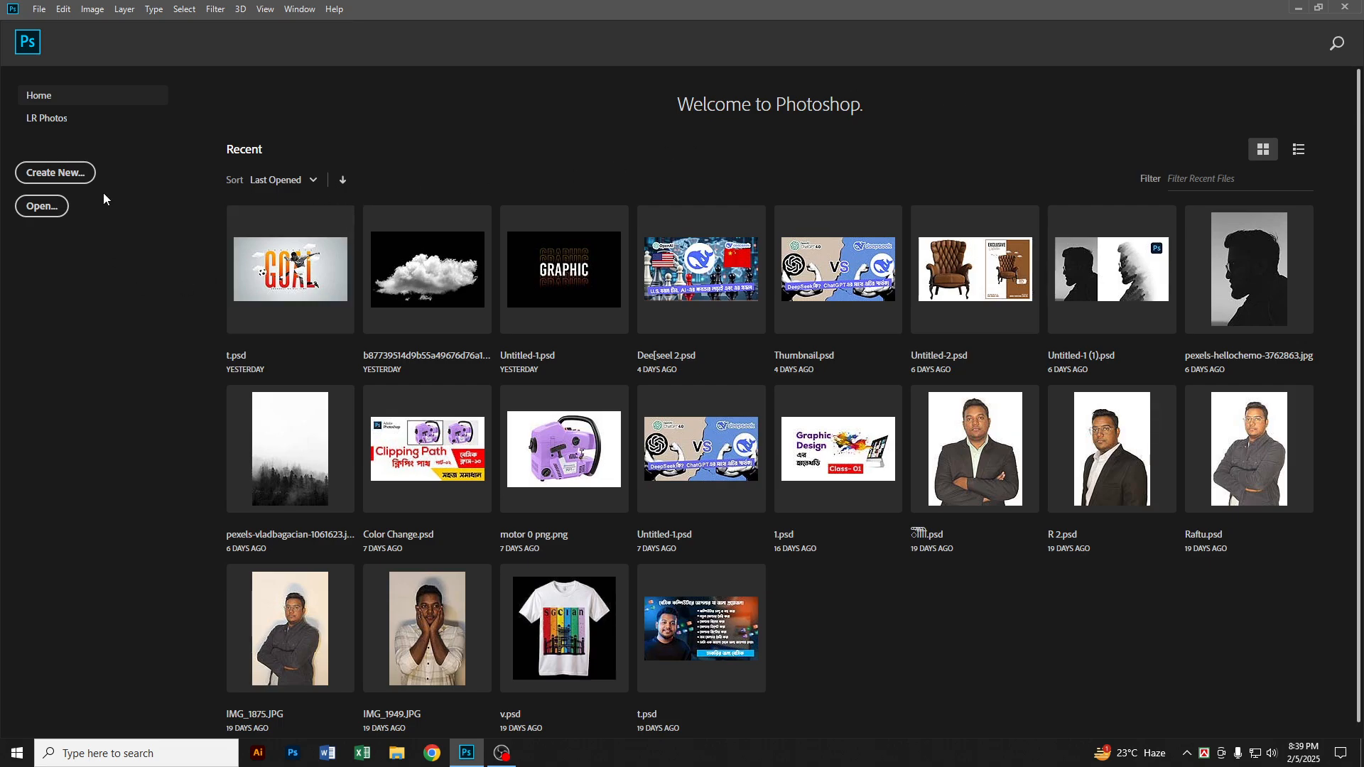
# Create a new blank document of 1280 x 720 pixels at 300 pixels/inch in RGB Color with a white background
pyautogui.click(55, 173)
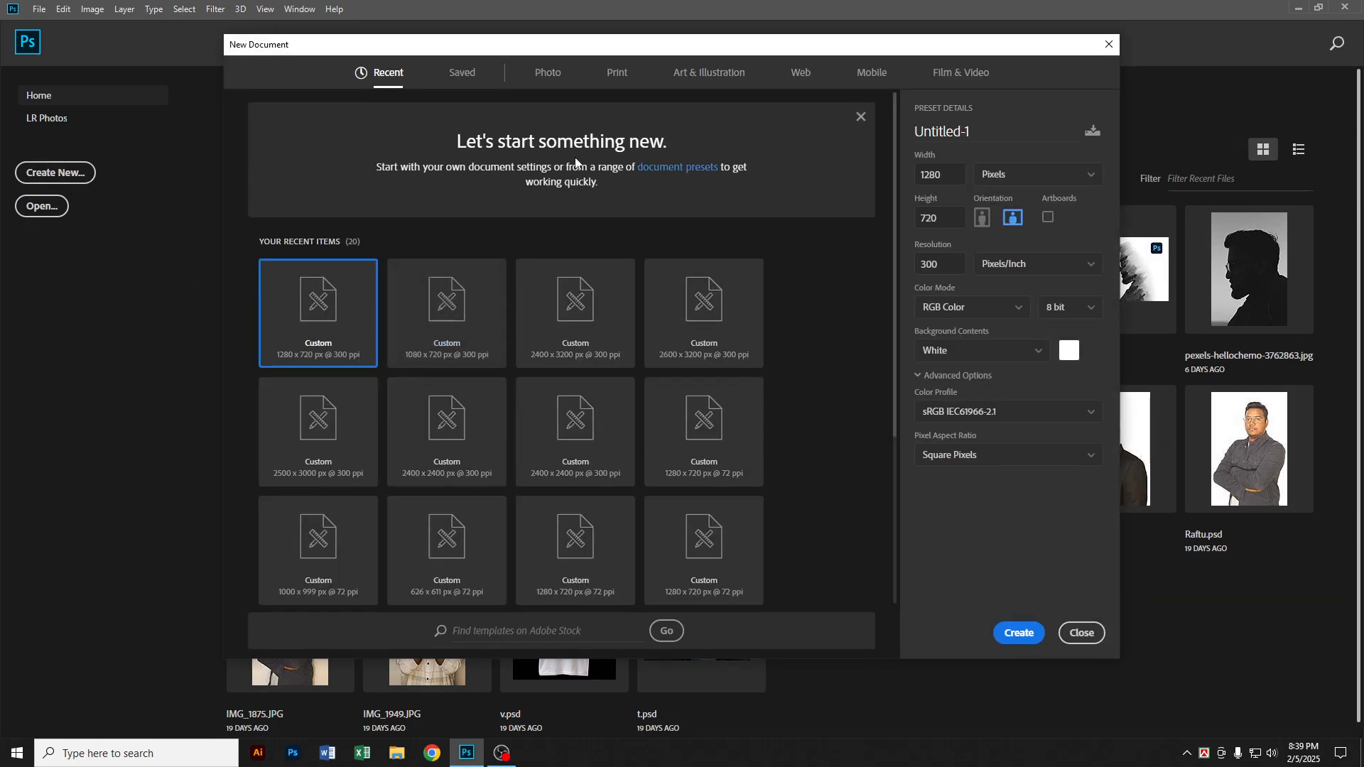
pyautogui.moveTo(377, 54); pyautogui.dragTo(329, 47)
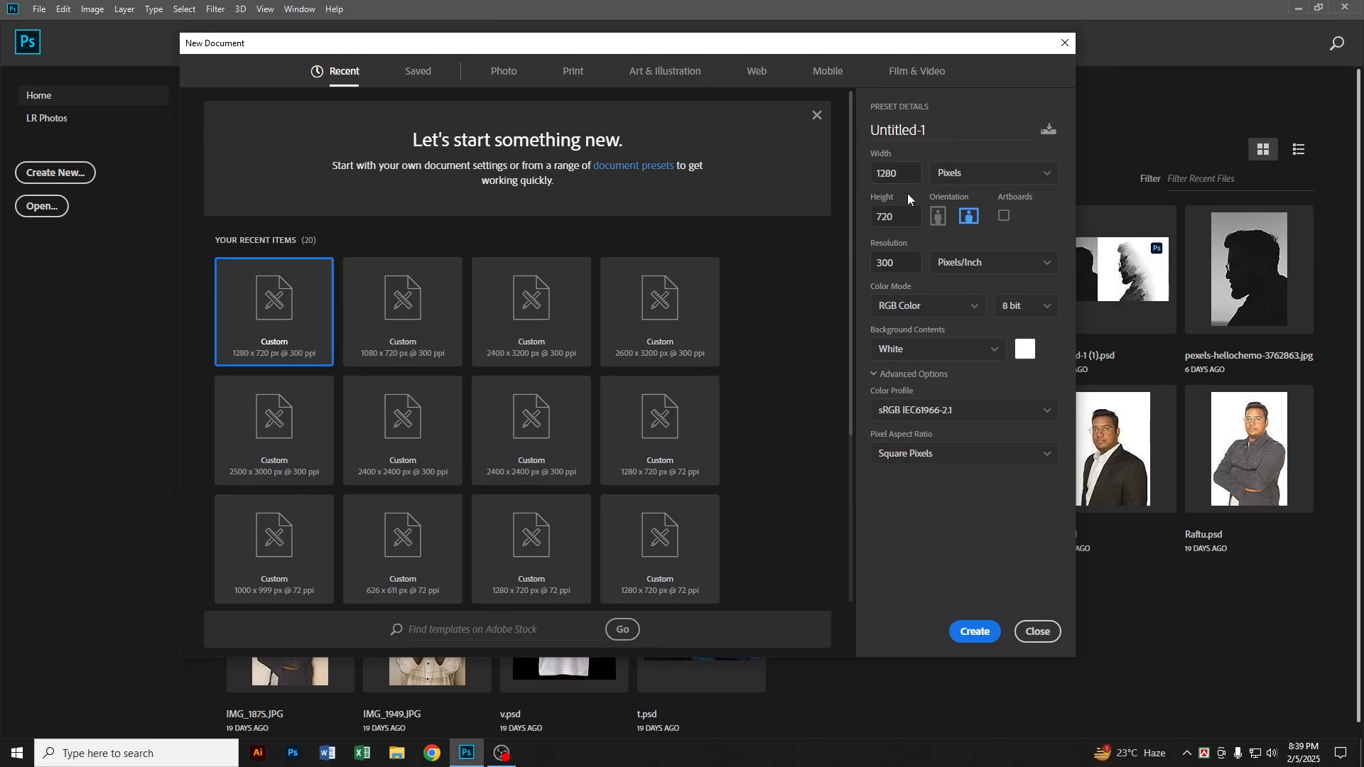
pyautogui.doubleClick(875, 177)
pyautogui.click(916, 178)
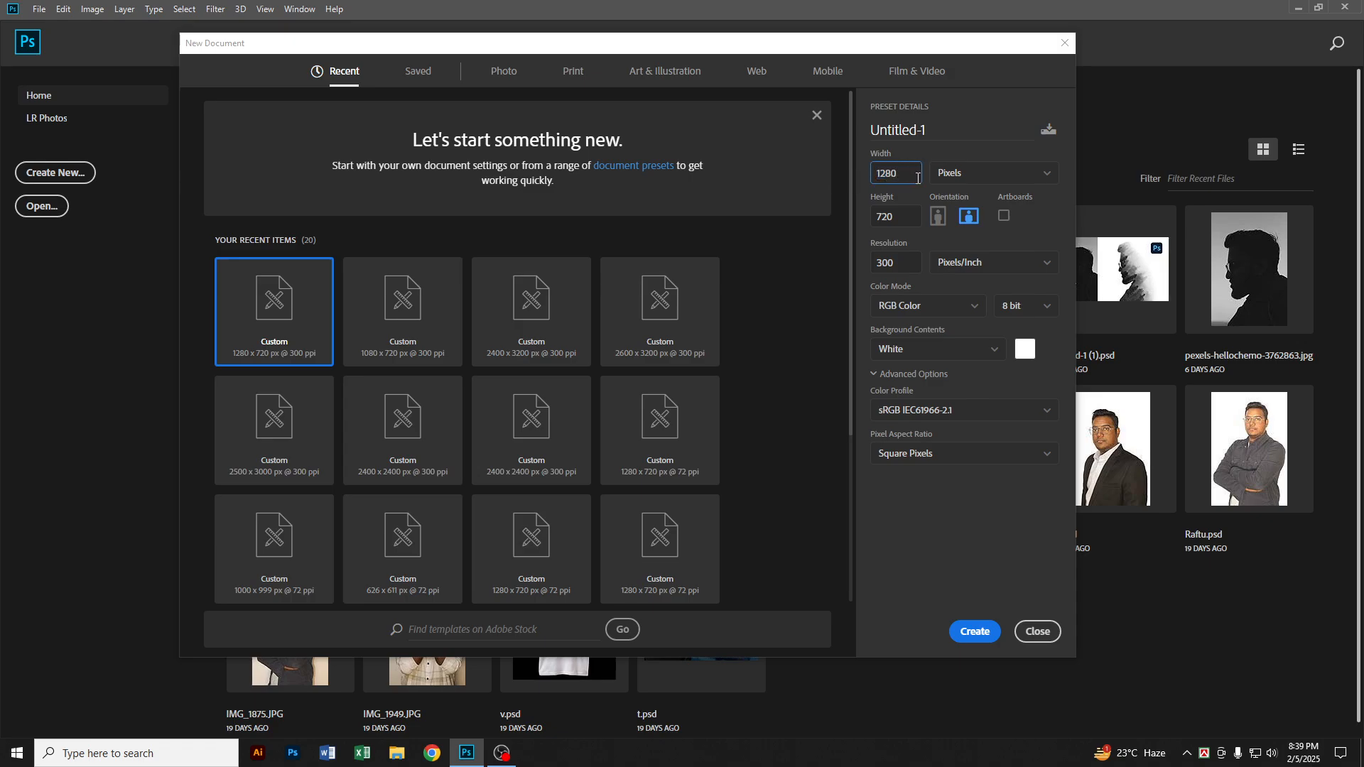
pyautogui.doubleClick(880, 177)
pyautogui.press('Tab')
pyautogui.press('Tab')
pyautogui.click(975, 634)
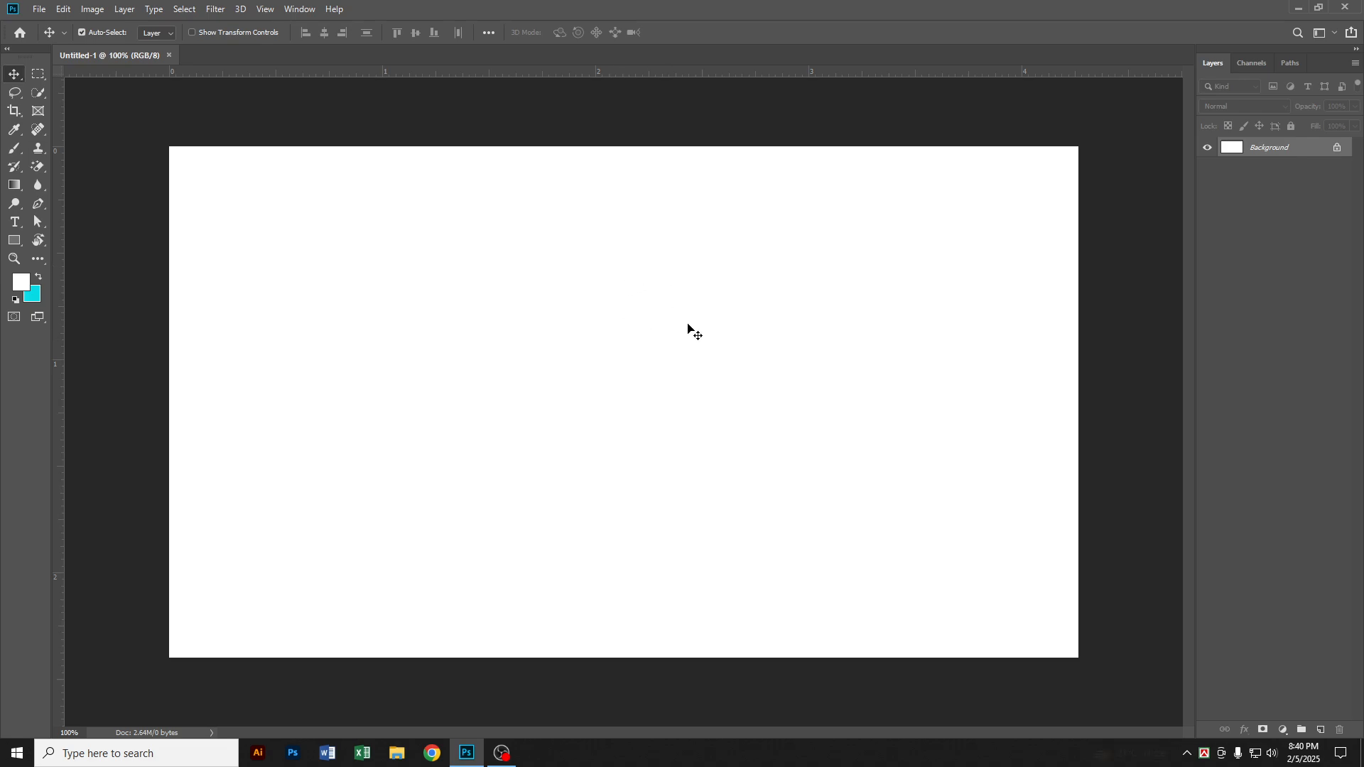
# Add a gradient fill layer over the background and give it the Black, White gradient preset
pyautogui.click(1283, 730)
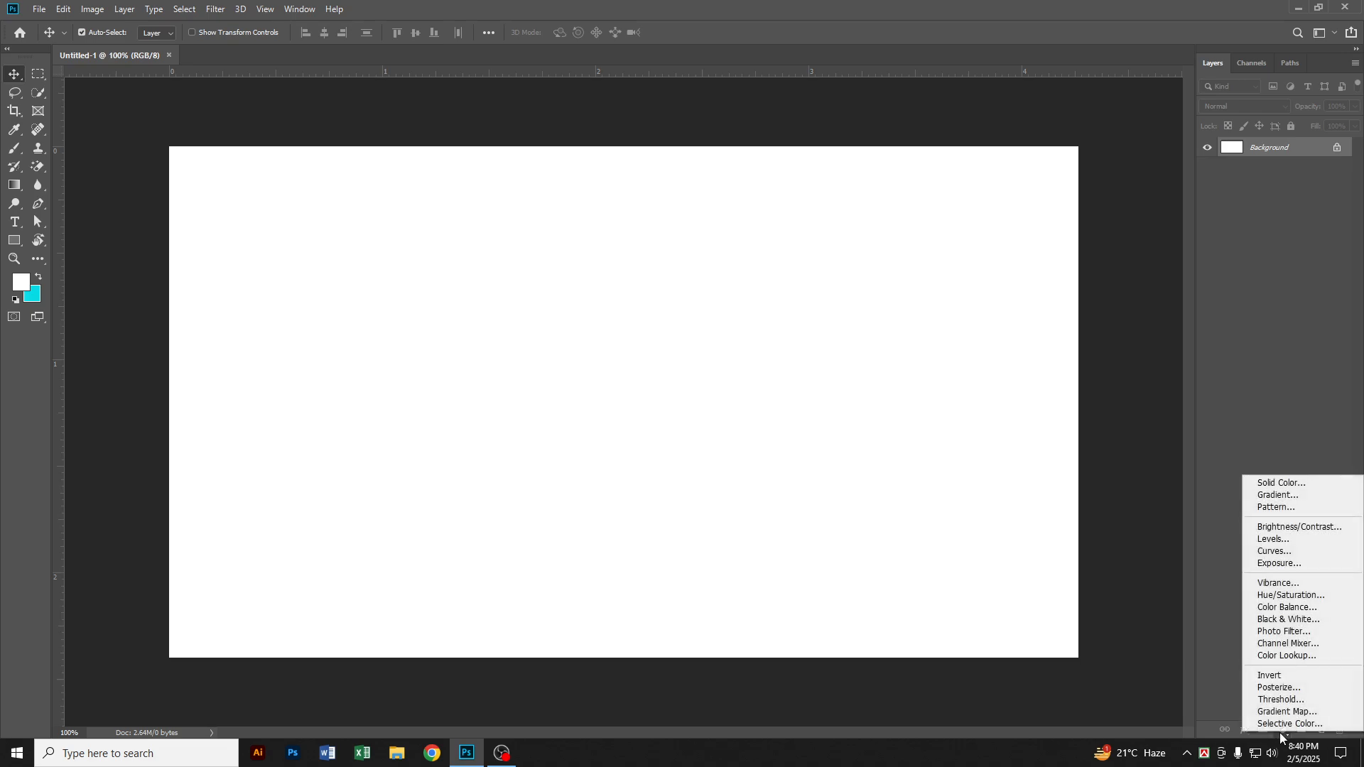
pyautogui.click(1284, 500)
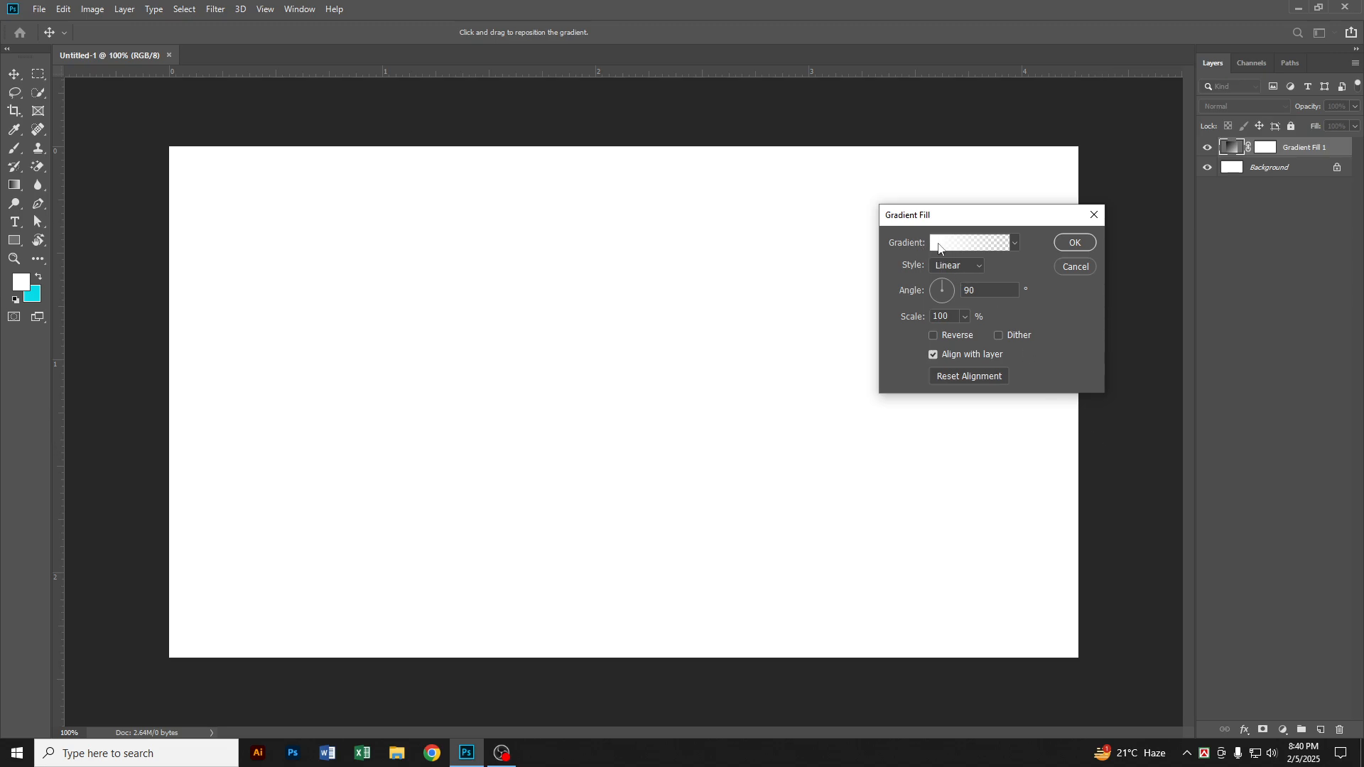
pyautogui.moveTo(952, 221); pyautogui.dragTo(694, 285)
pyautogui.click(707, 310)
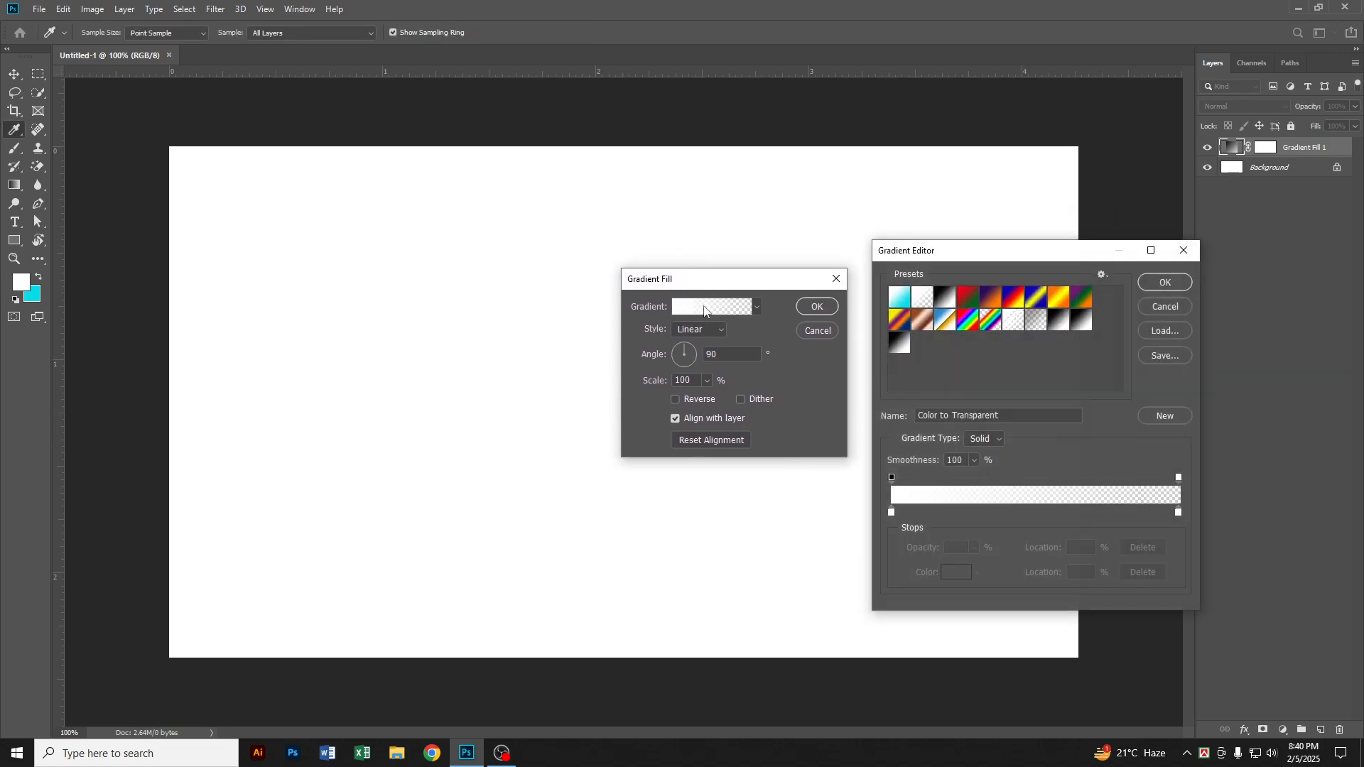
pyautogui.click(947, 304)
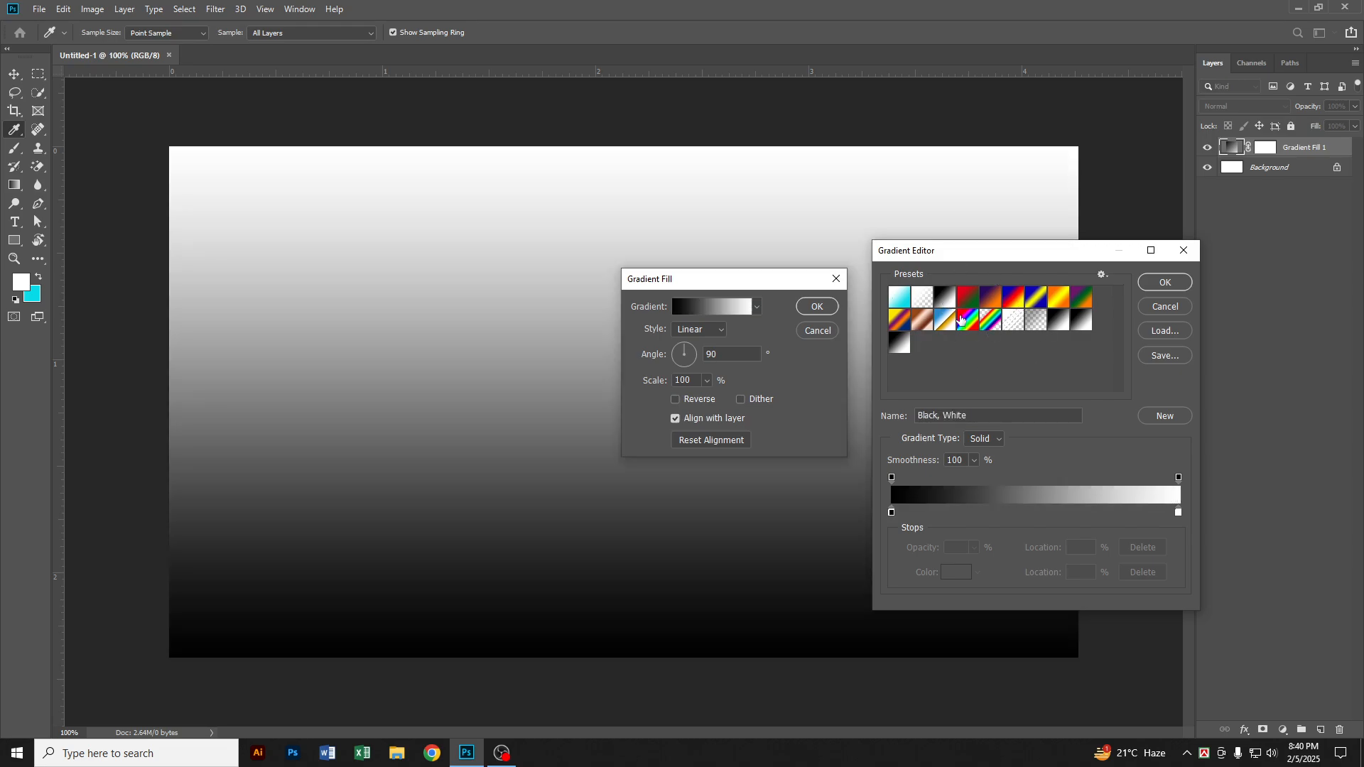
pyautogui.click(961, 304)
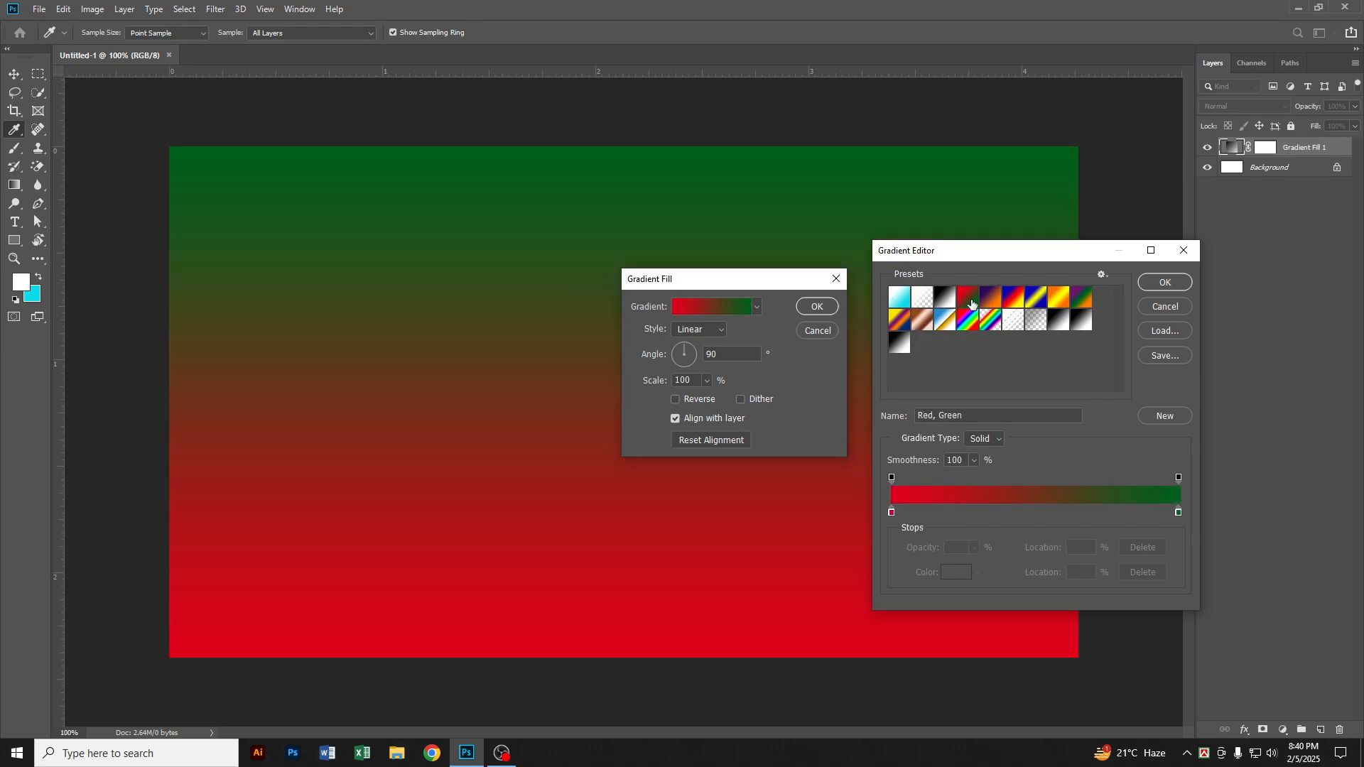
pyautogui.click(944, 306)
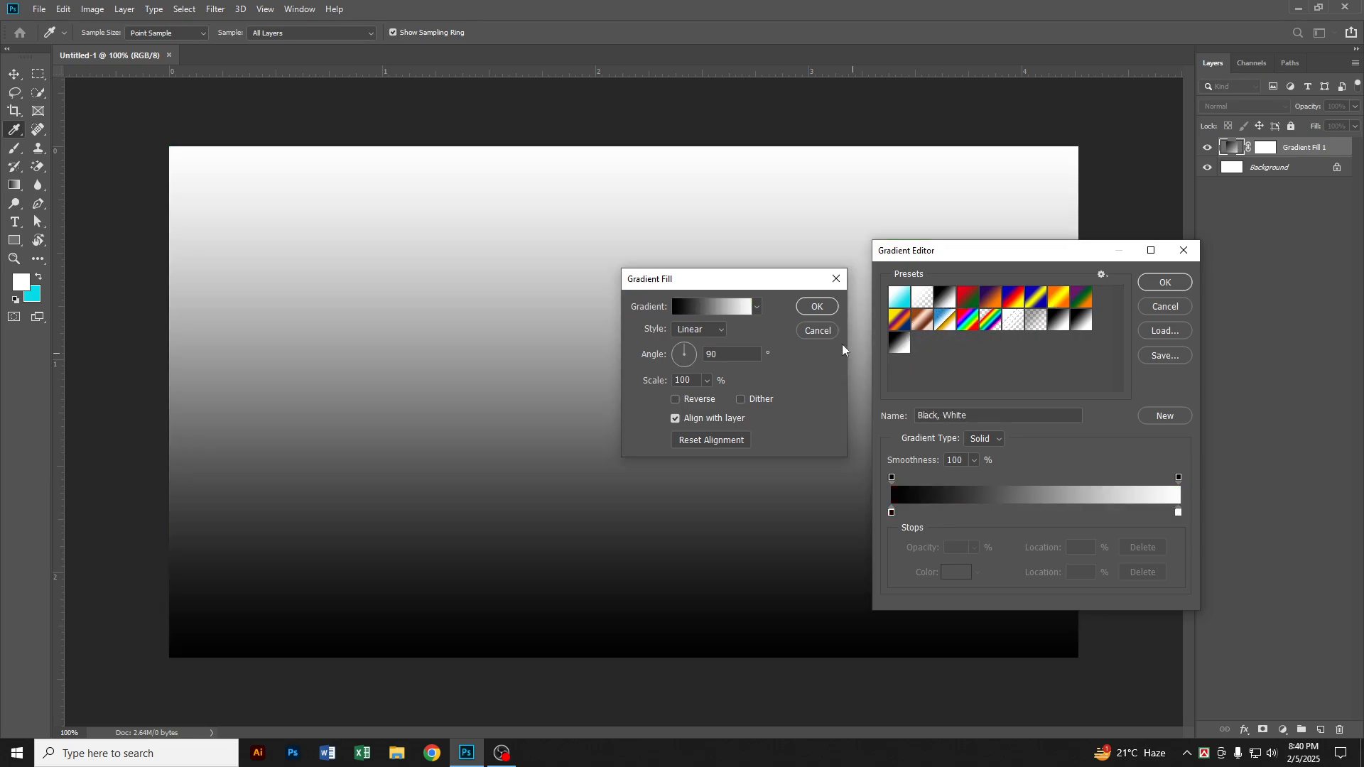
# Change the gradient's black color stop at location 0% to pure bright red
pyautogui.click(892, 513)
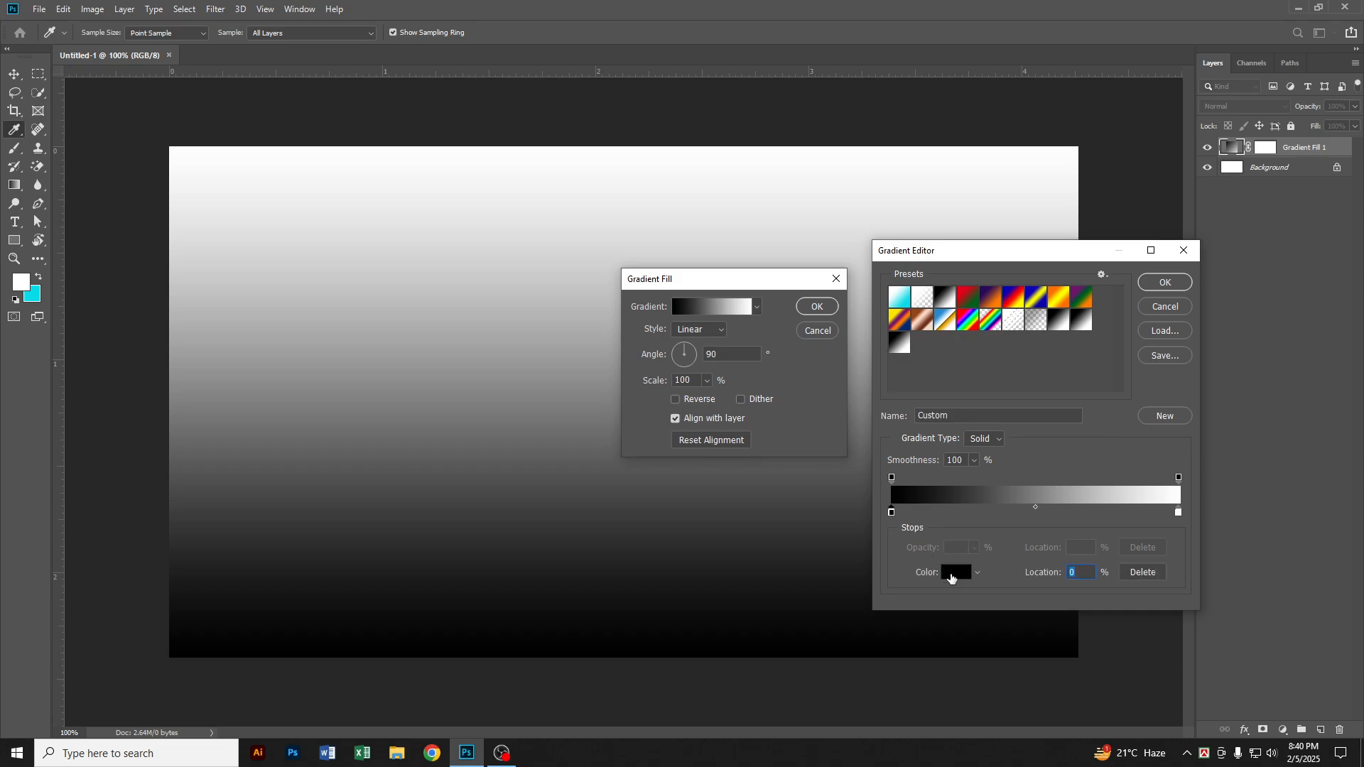
pyautogui.click(952, 574)
pyautogui.click(1117, 614)
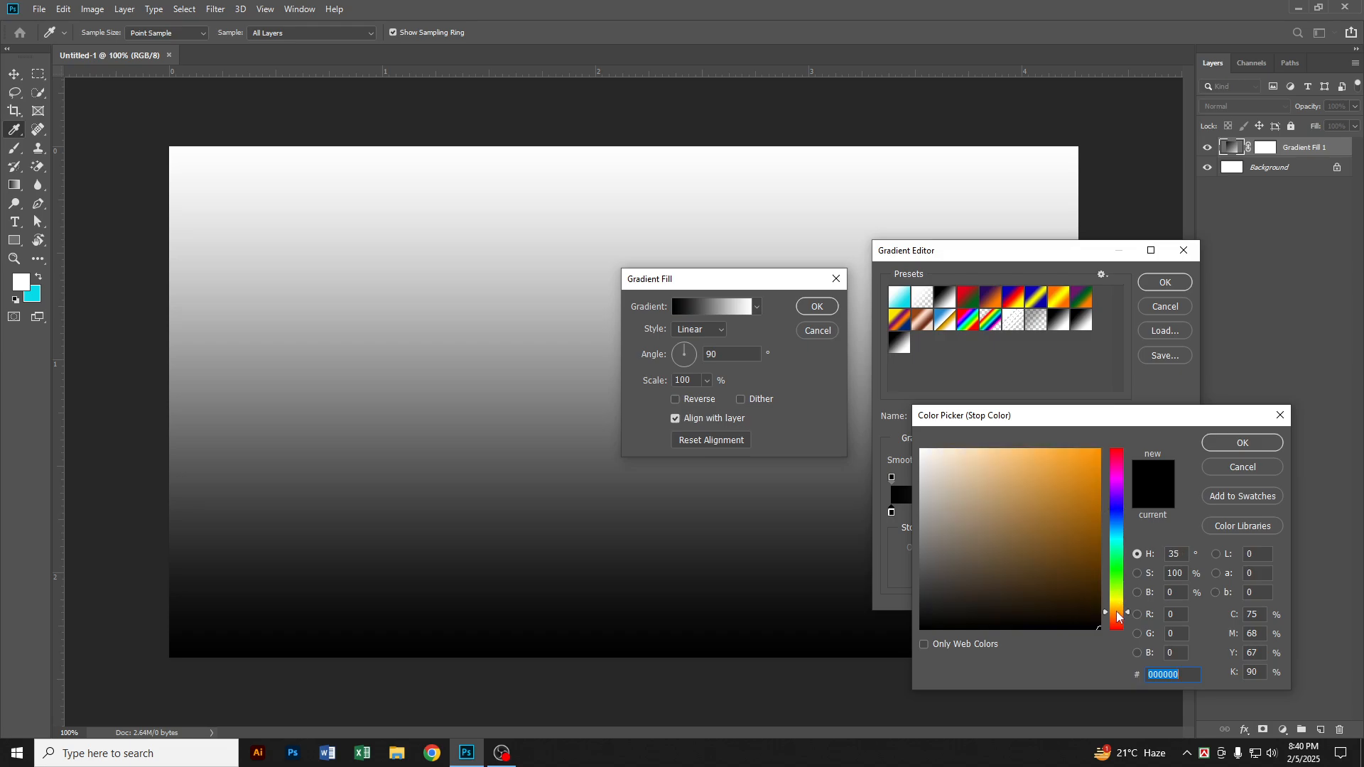
pyautogui.click(1101, 450)
pyautogui.click(1122, 448)
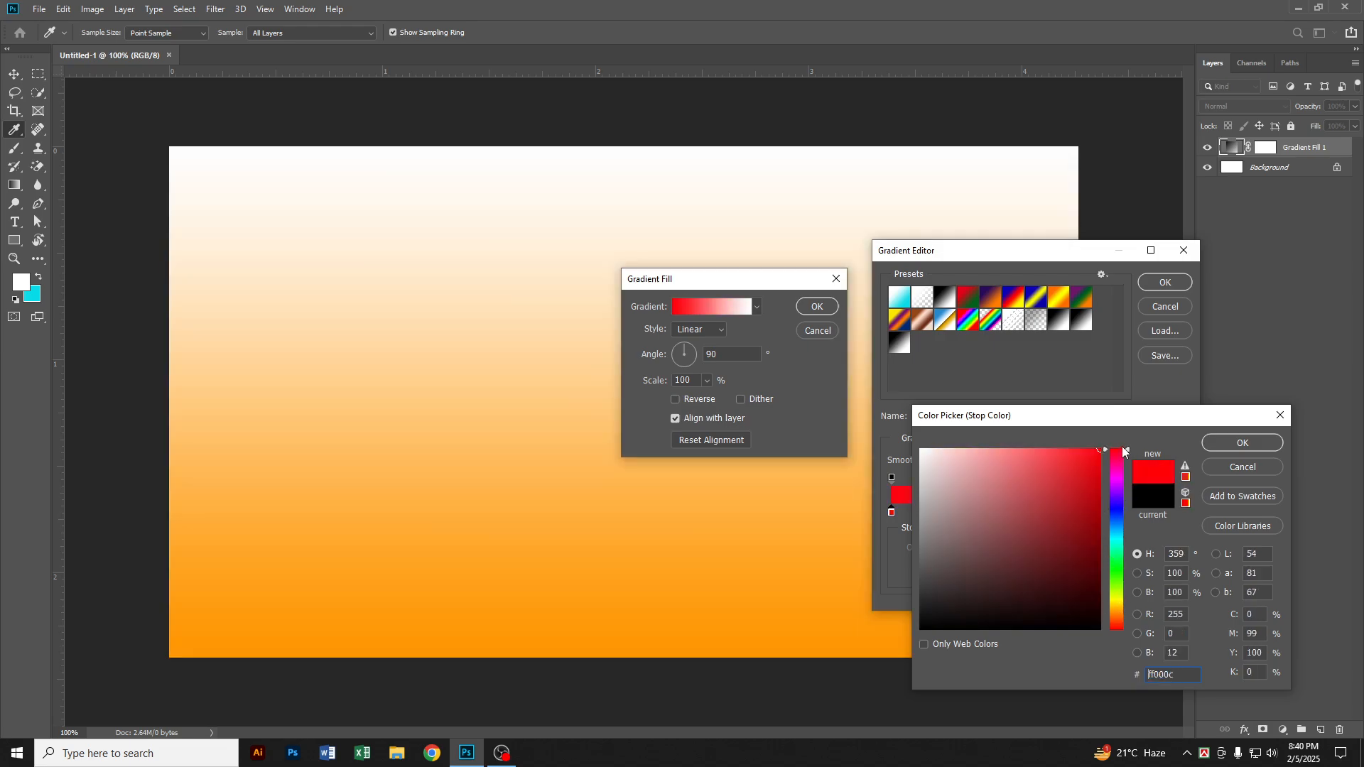
pyautogui.click(1216, 452)
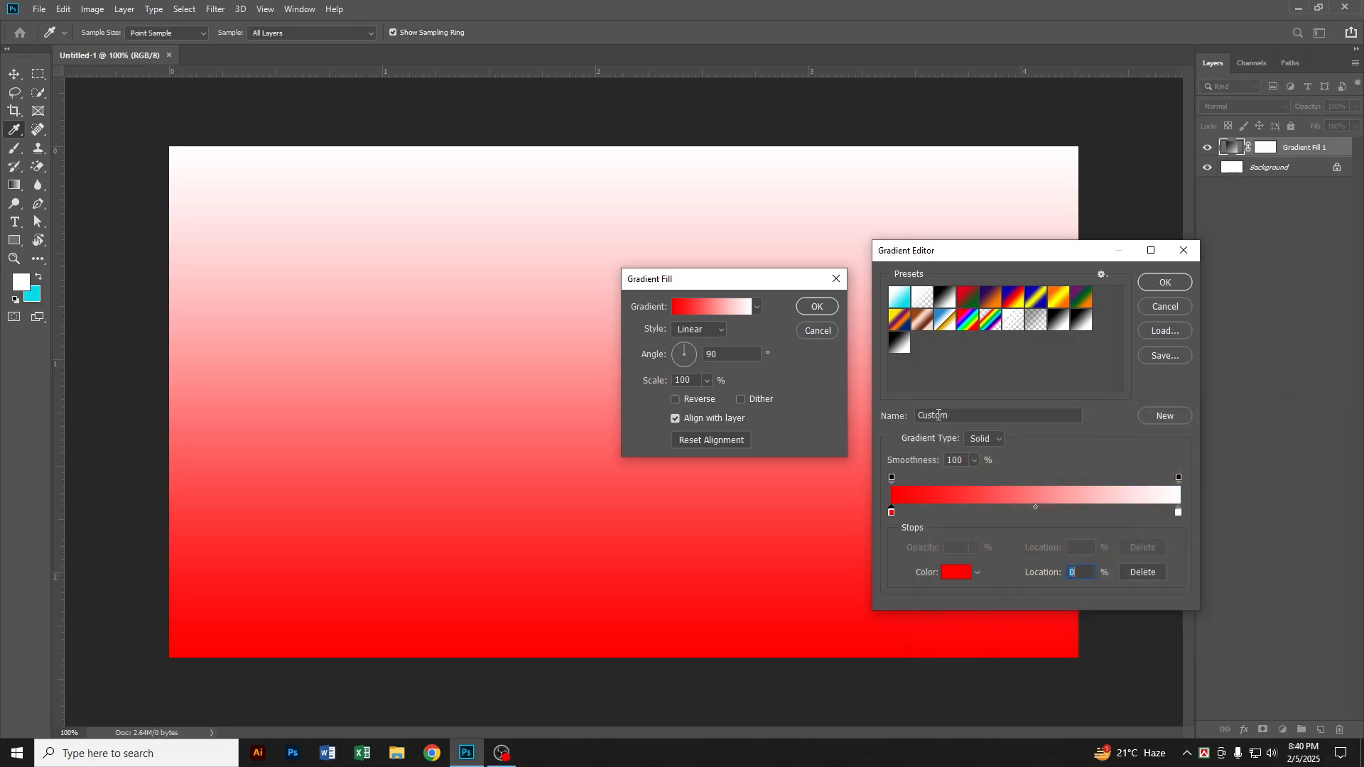
# Change the gradient's white end color stop to yellow ffd800
pyautogui.click(1179, 511)
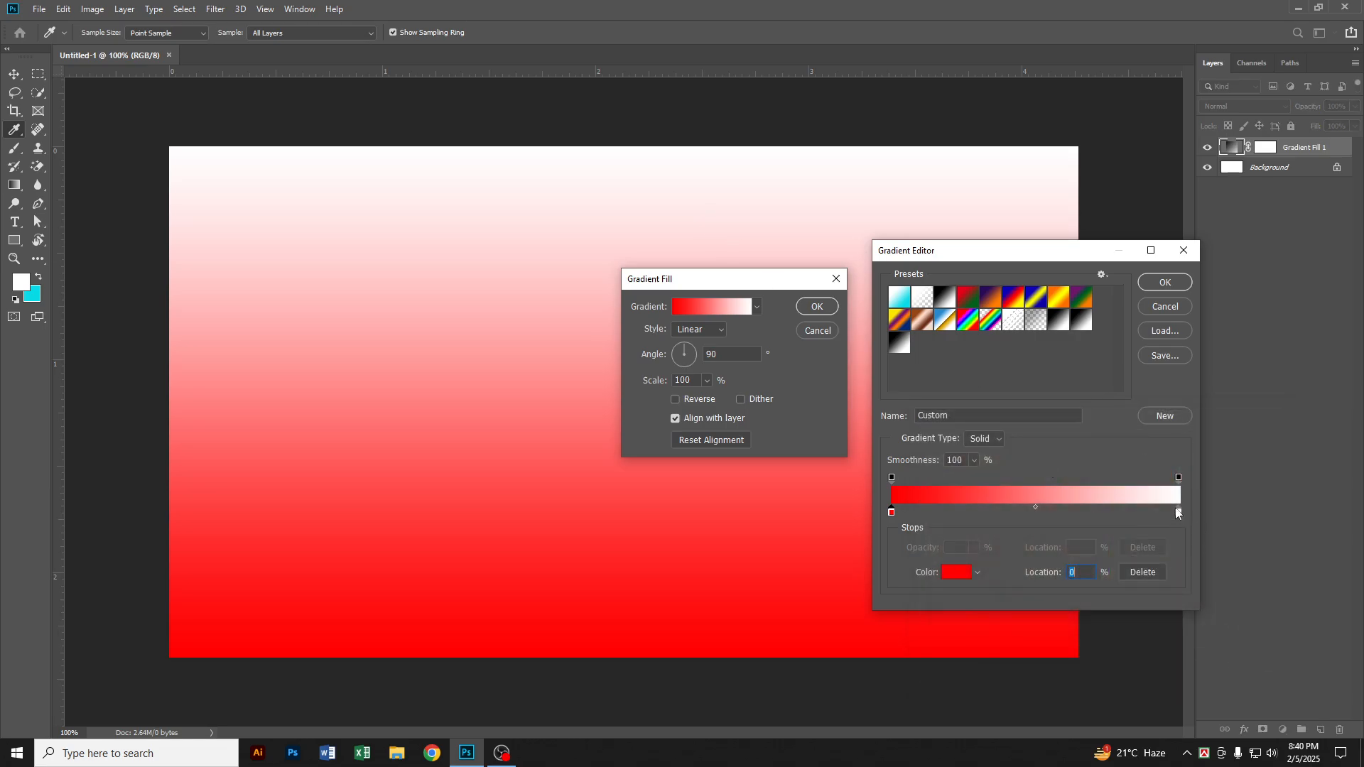
pyautogui.click(956, 573)
pyautogui.click(1119, 605)
pyautogui.click(1100, 451)
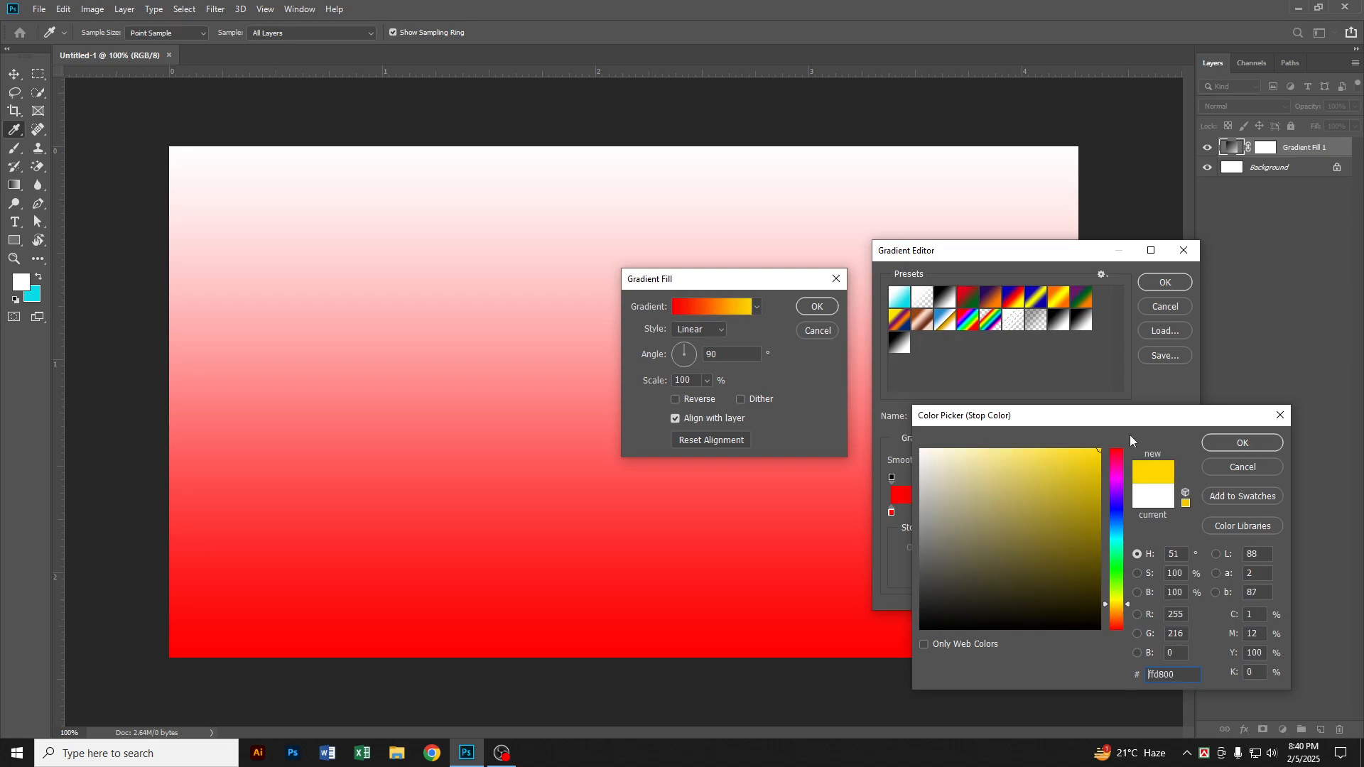
pyautogui.click(1240, 446)
# Shift the gradient's color midpoint to 12% and set the fill angle to 90°
pyautogui.moveTo(1038, 505); pyautogui.dragTo(926, 506)
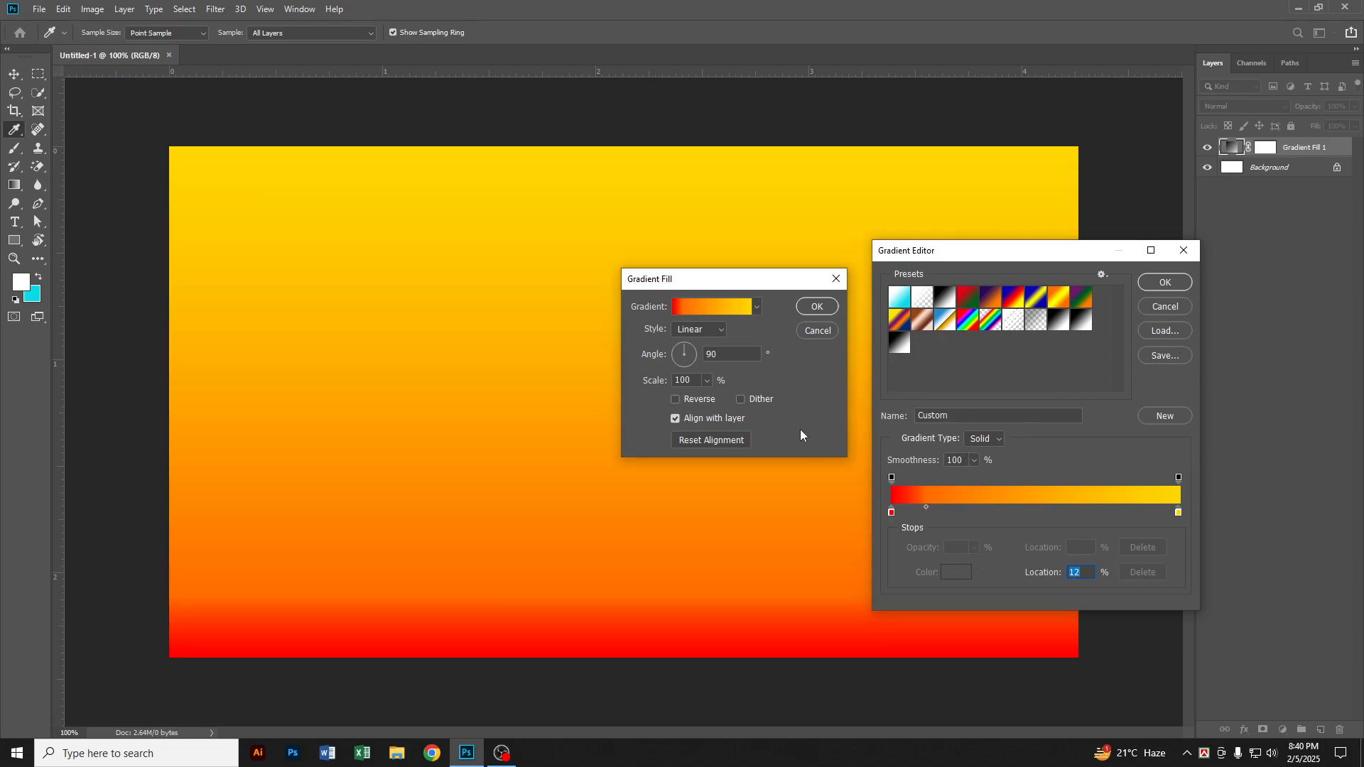
pyautogui.click(1166, 283)
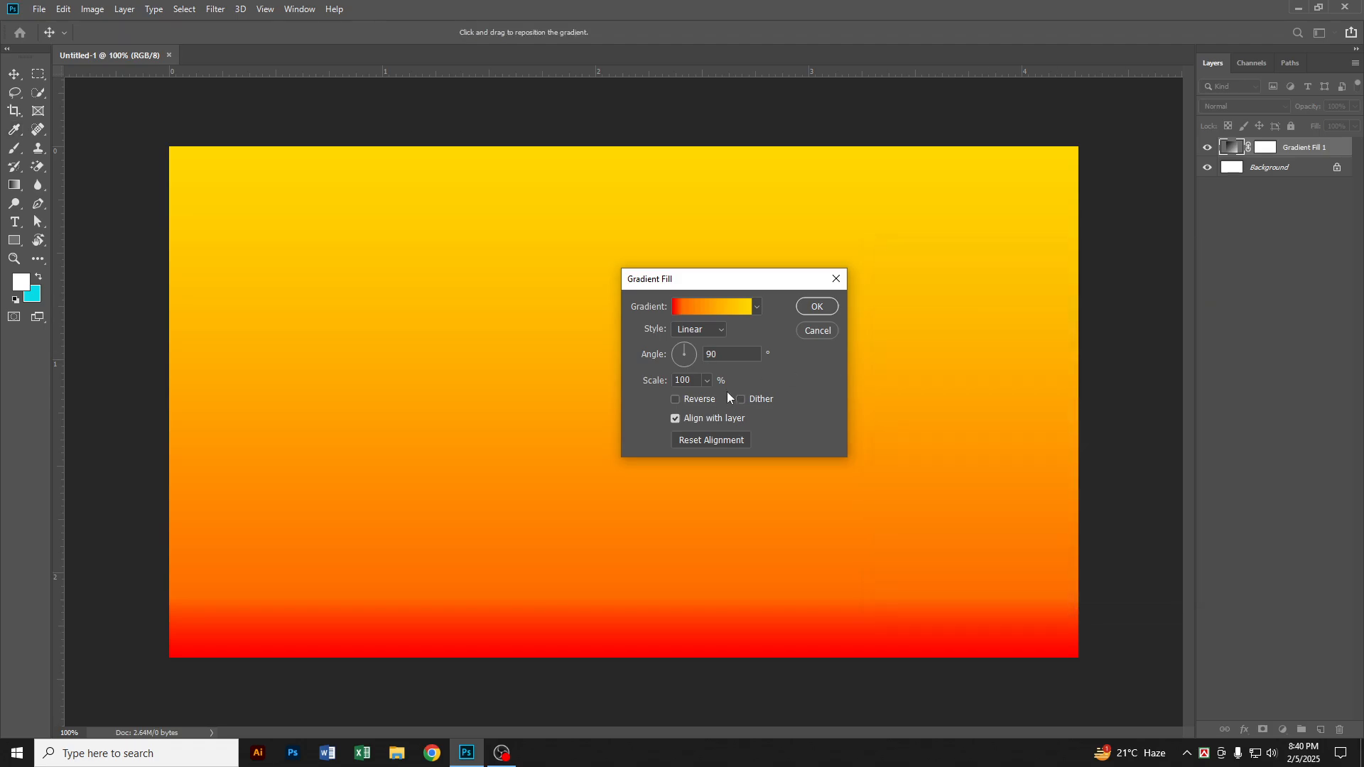
pyautogui.moveTo(695, 357)
pyautogui.mouseDown()
pyautogui.moveTo(679, 363)
pyautogui.moveTo(687, 350)
pyautogui.mouseUp()
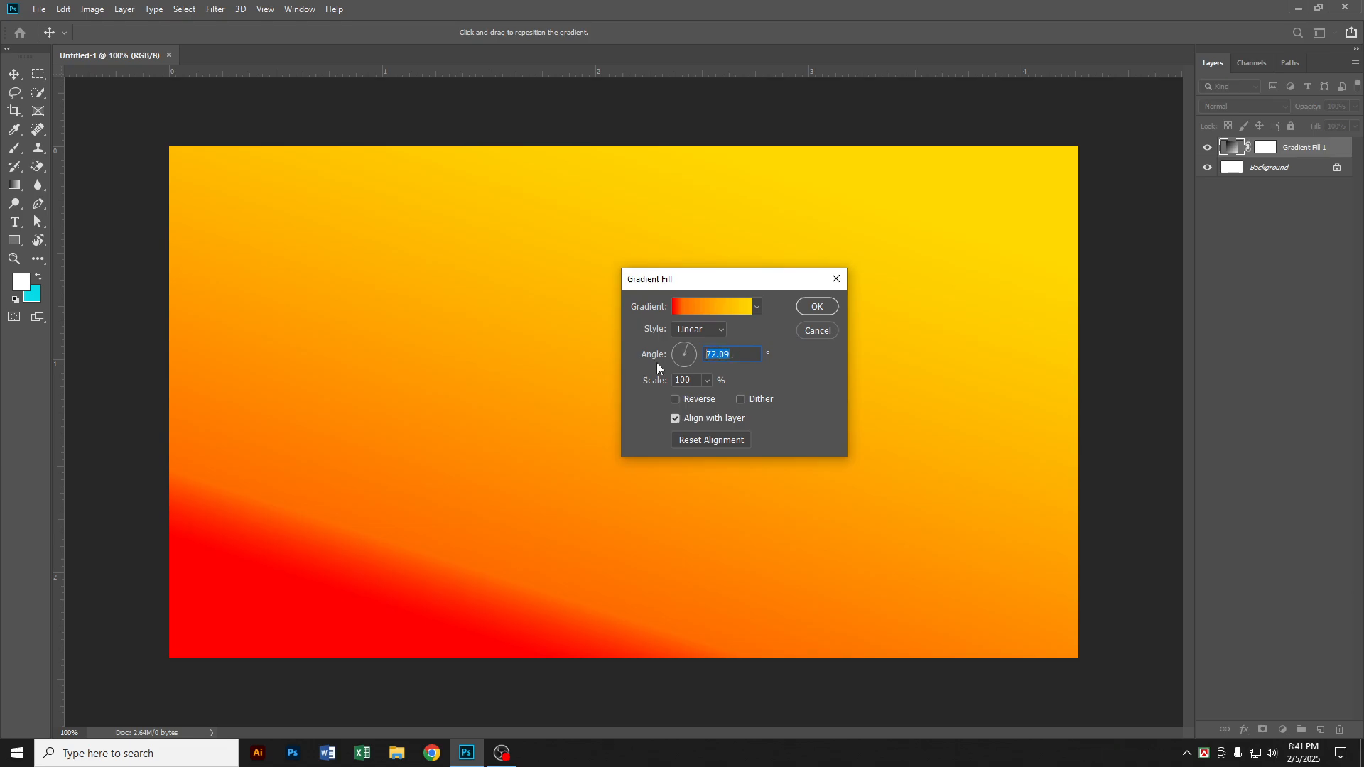
pyautogui.write('90')
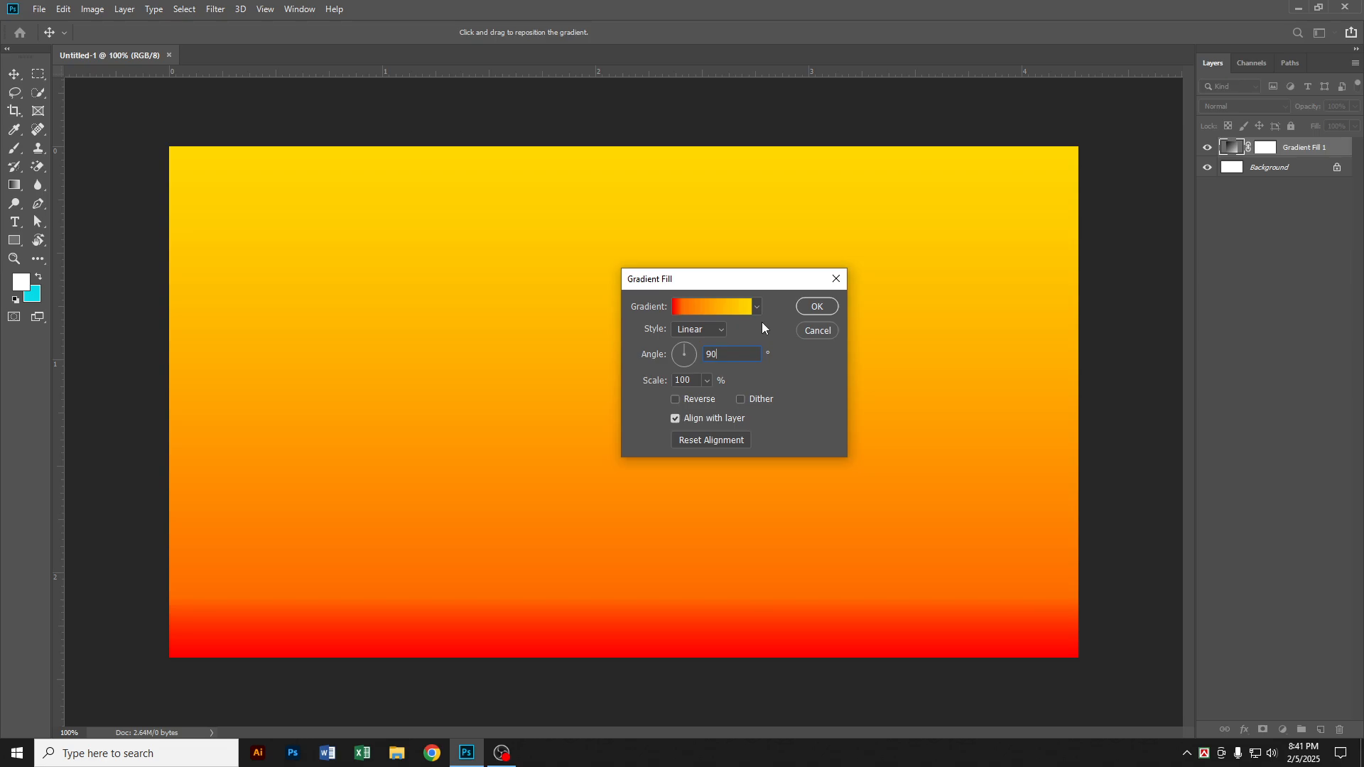
# Try recoloring the gradient's red stop to fb2020, and discard the gradient edits
pyautogui.click(730, 306)
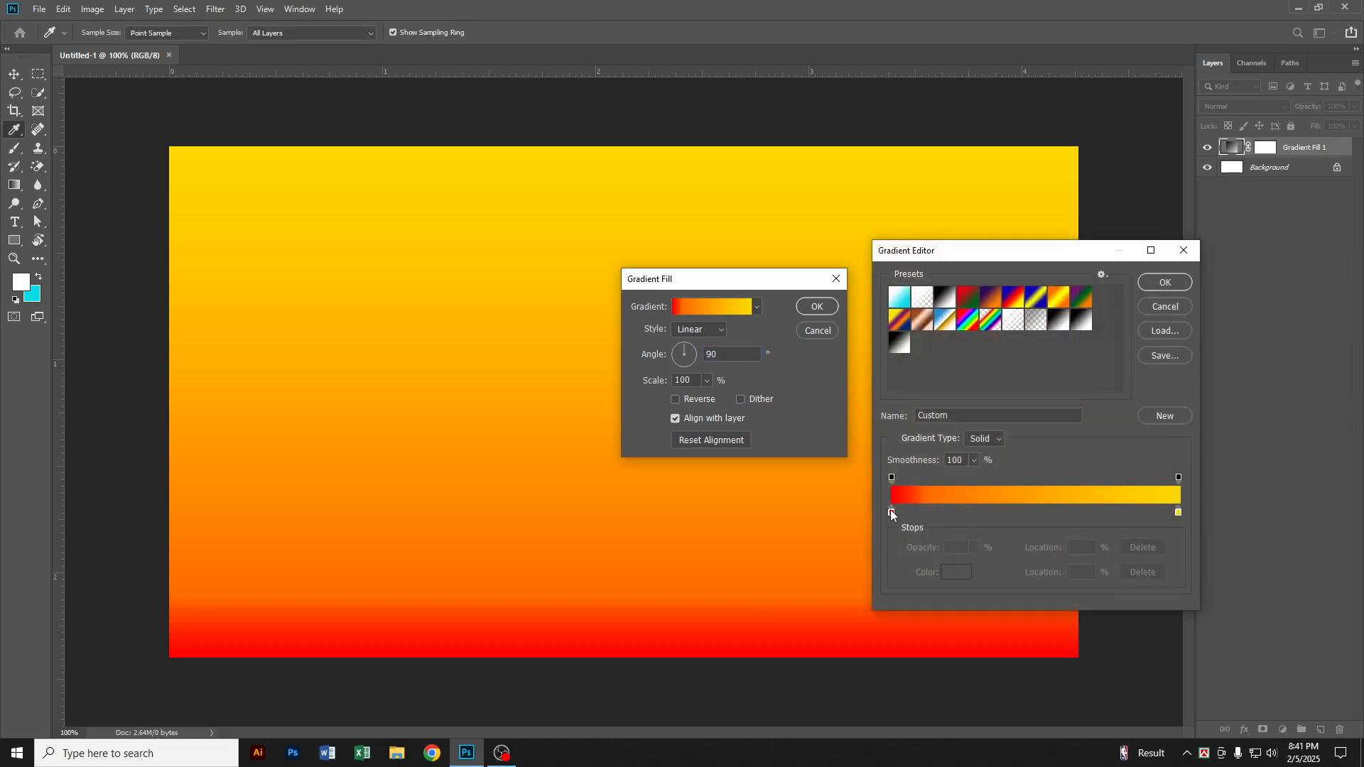
pyautogui.click(893, 512)
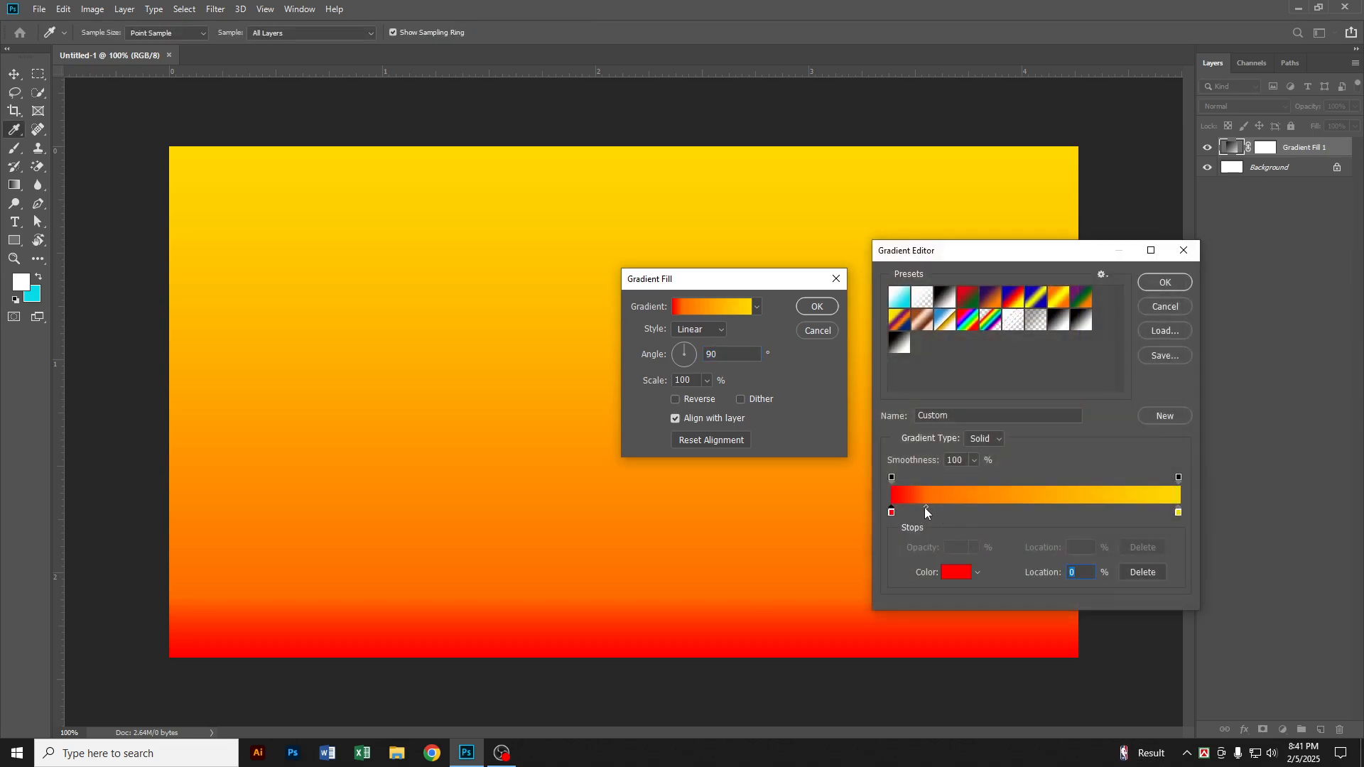
pyautogui.moveTo(926, 509)
pyautogui.mouseDown()
pyautogui.moveTo(1090, 506)
pyautogui.moveTo(902, 513)
pyautogui.moveTo(906, 526)
pyautogui.mouseUp()
pyautogui.click(892, 512)
pyautogui.click(957, 572)
pyautogui.click(1034, 452)
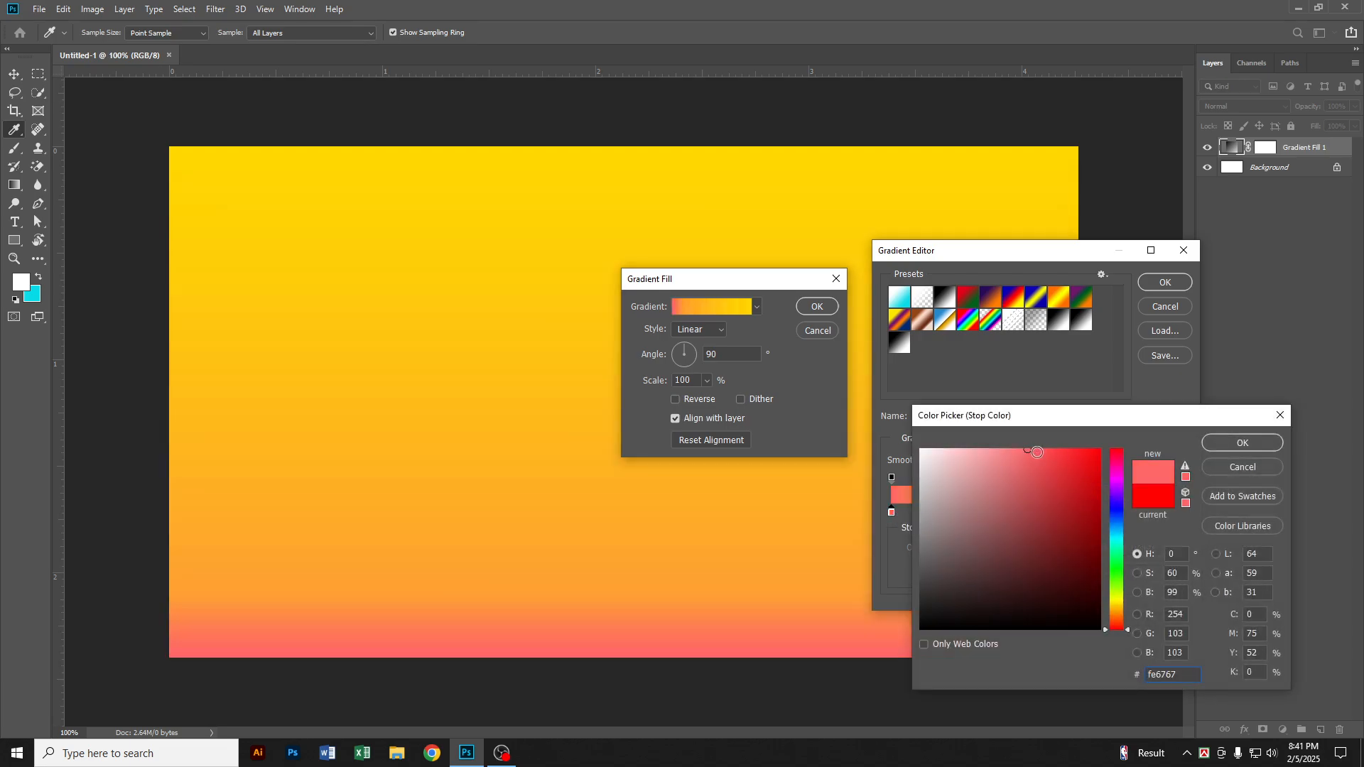
pyautogui.moveTo(1037, 452); pyautogui.dragTo(1087, 452)
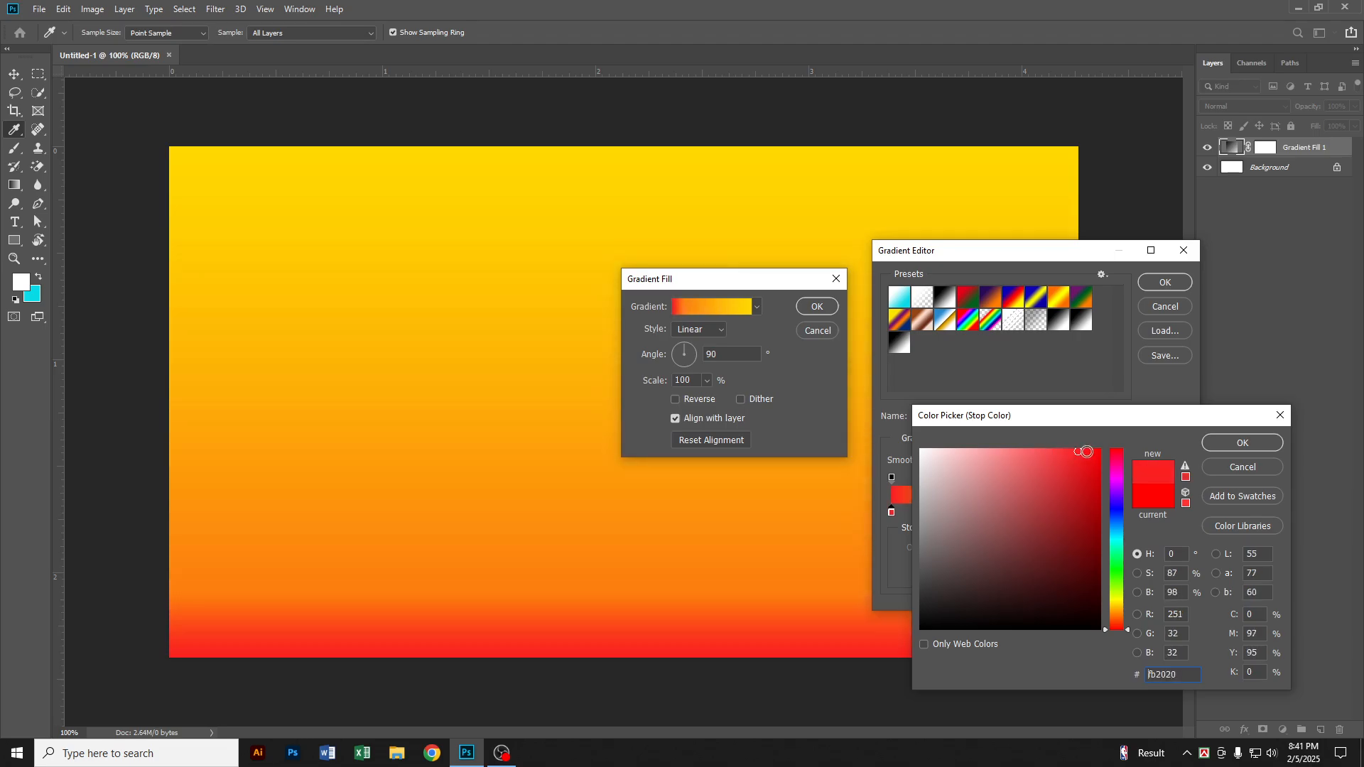
pyautogui.click(1217, 449)
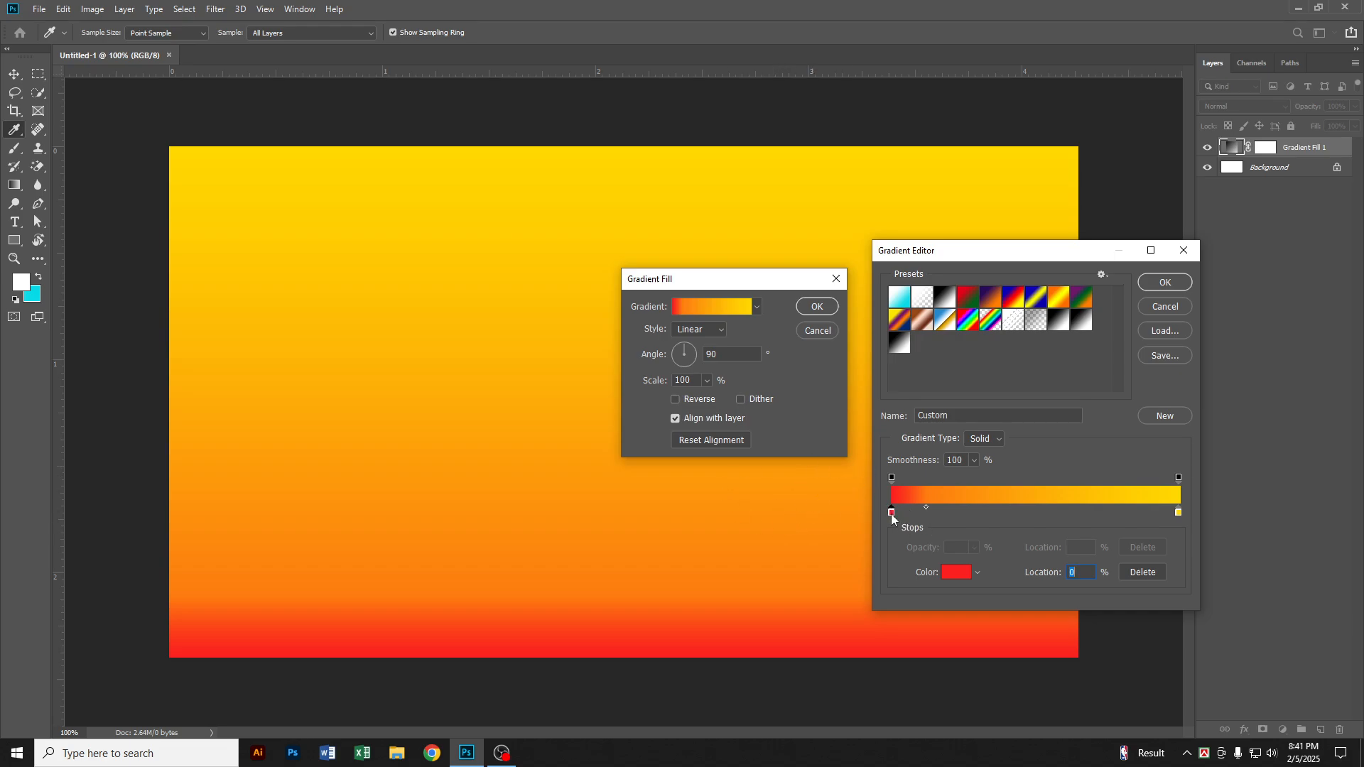
pyautogui.click(1158, 310)
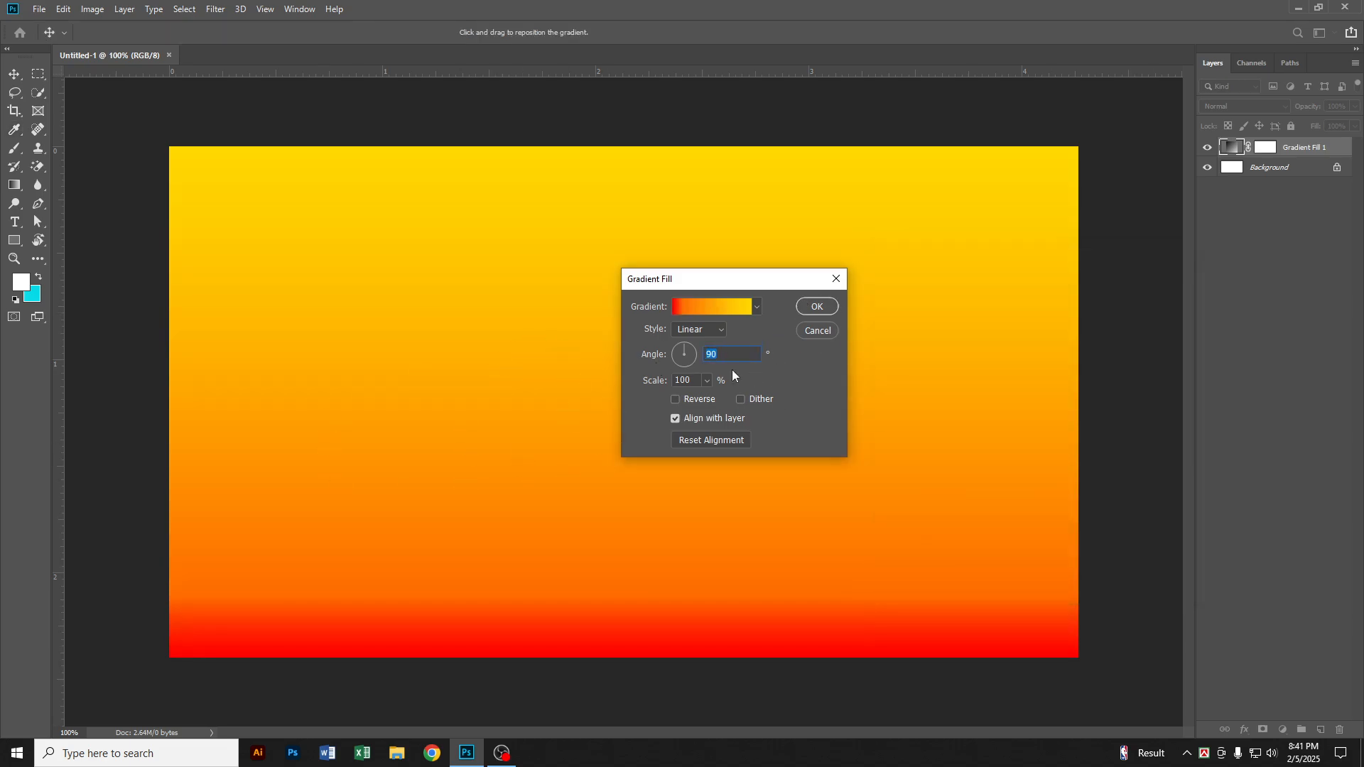
# Try the Reverse and Dither options on the gradient fill, and discard the fill layer
pyautogui.click(687, 399)
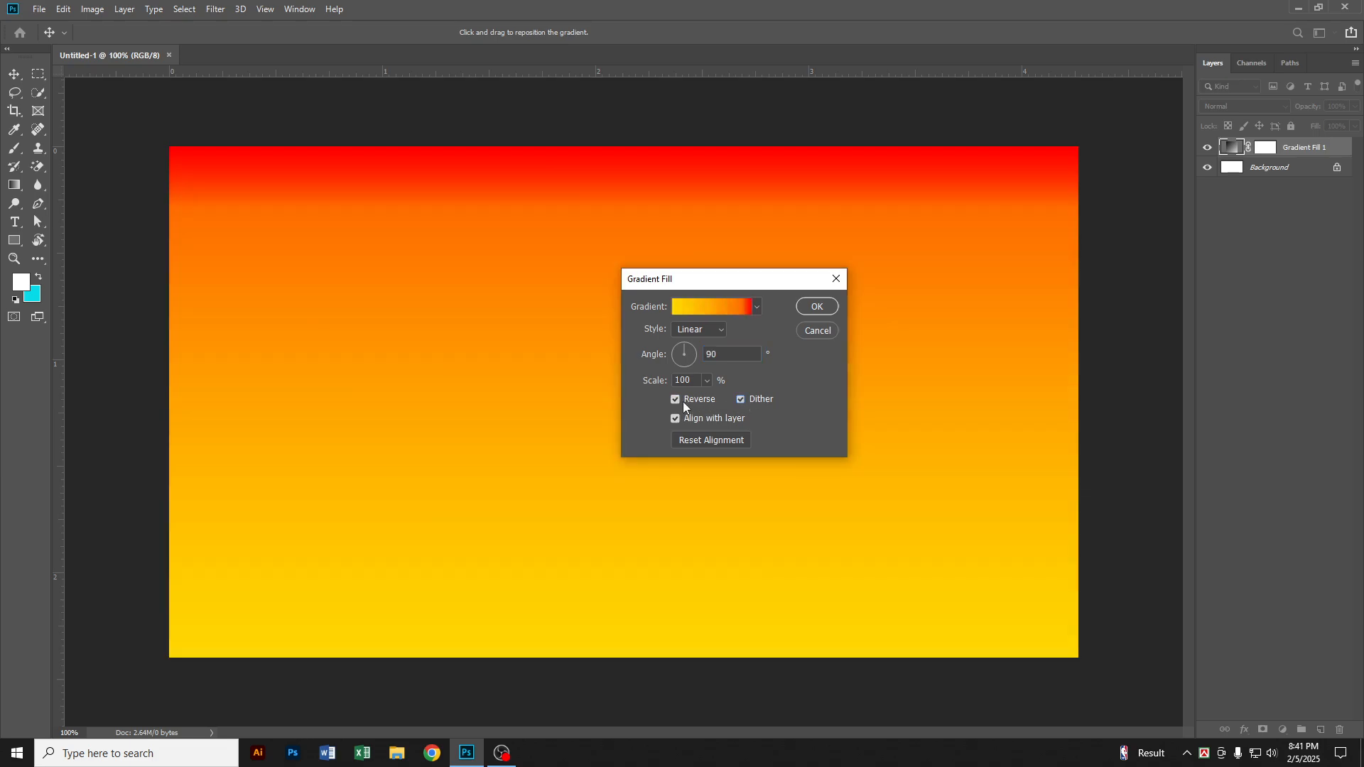
pyautogui.click(683, 402)
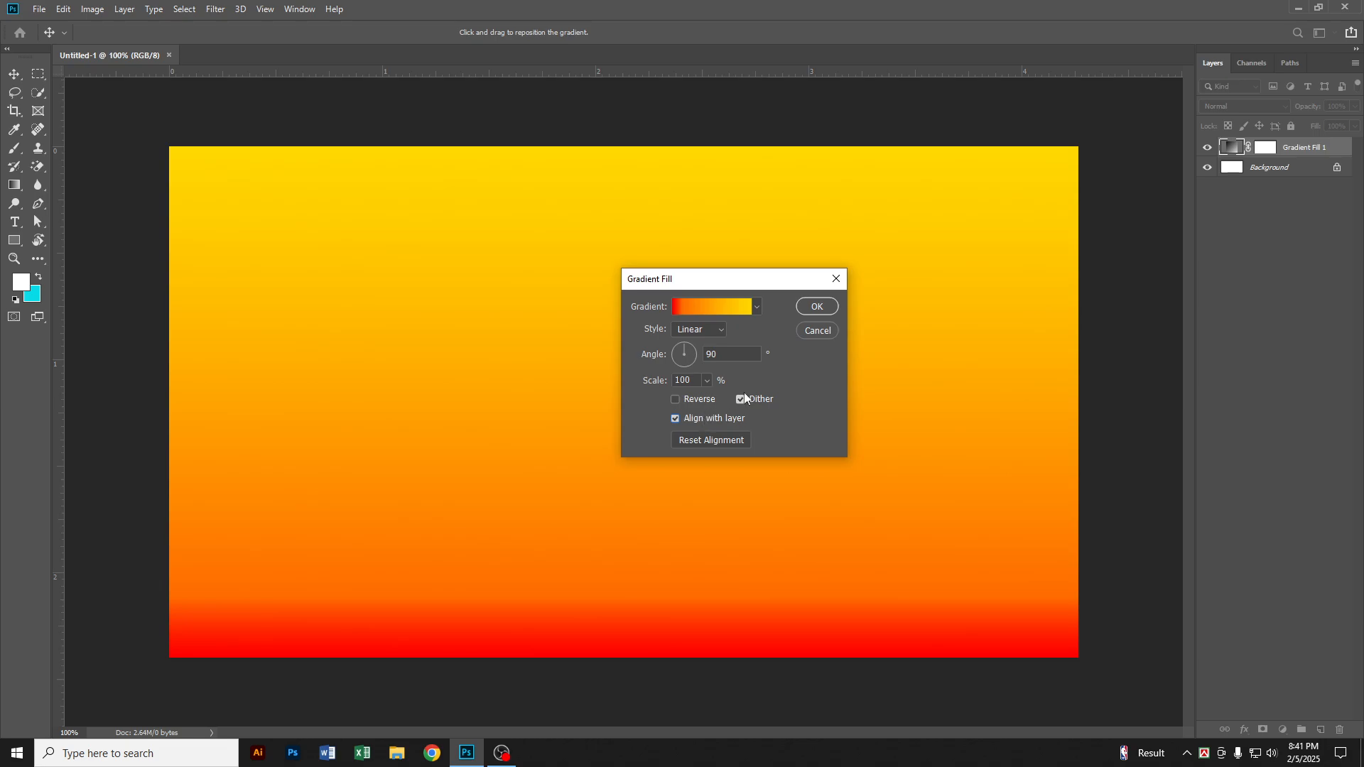
pyautogui.click(824, 331)
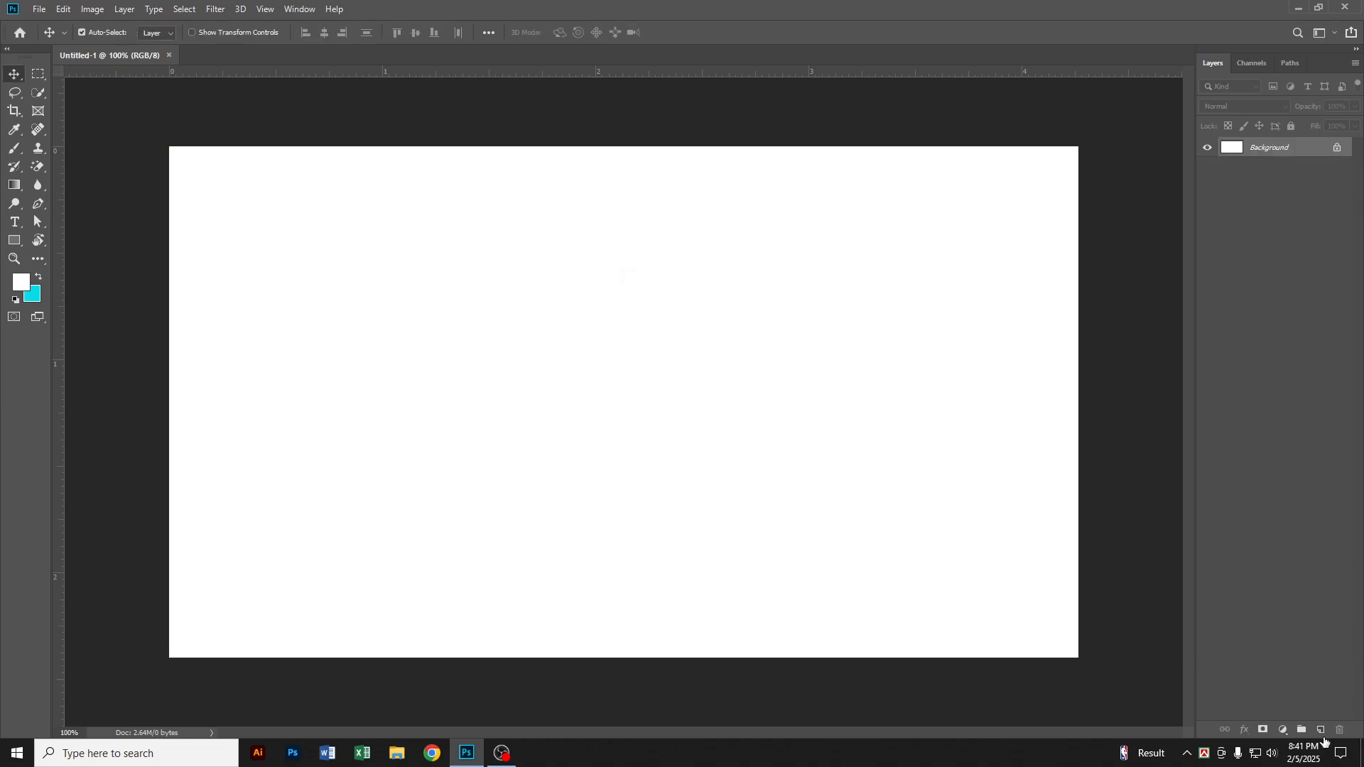
# Add a solid color fill layer in orange ffae00 above the background
pyautogui.click(1284, 731)
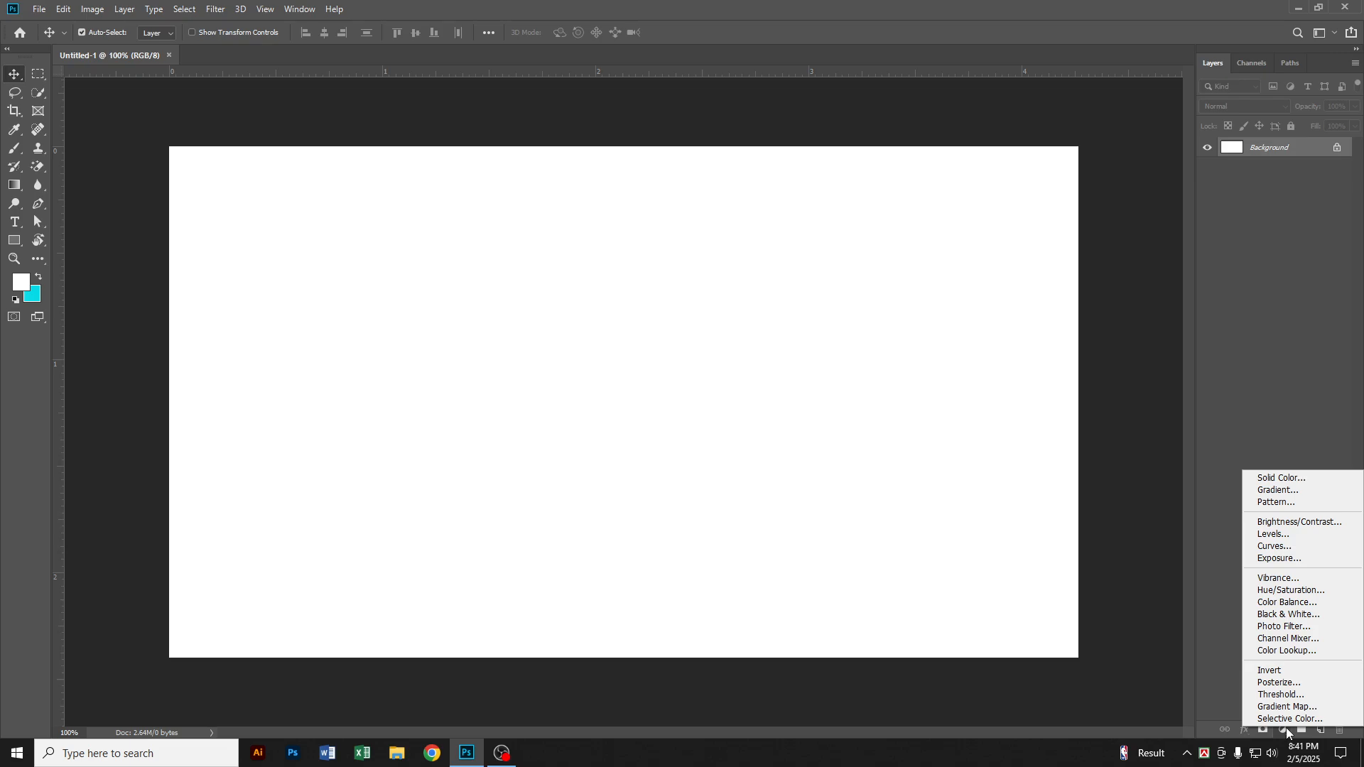
pyautogui.click(1283, 479)
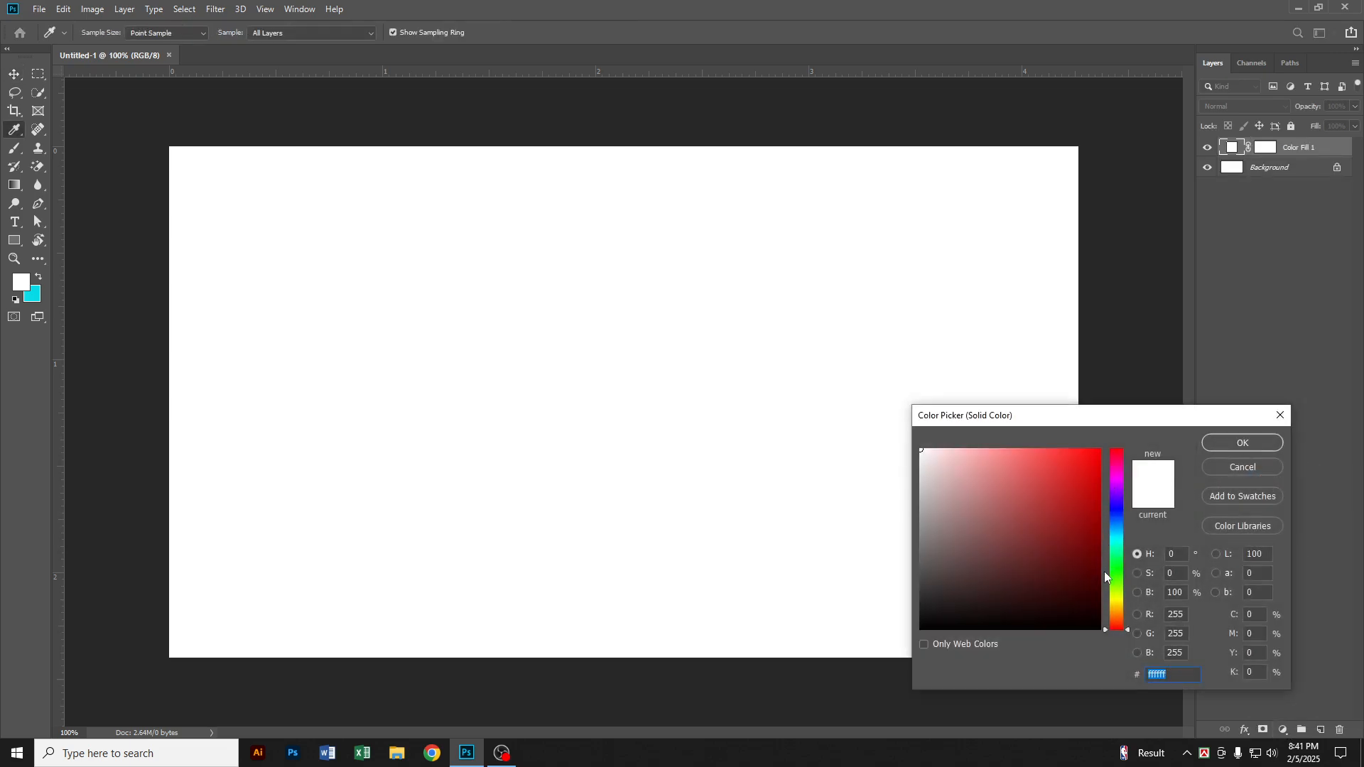
pyautogui.moveTo(1124, 616); pyautogui.dragTo(1124, 609)
pyautogui.click(1100, 450)
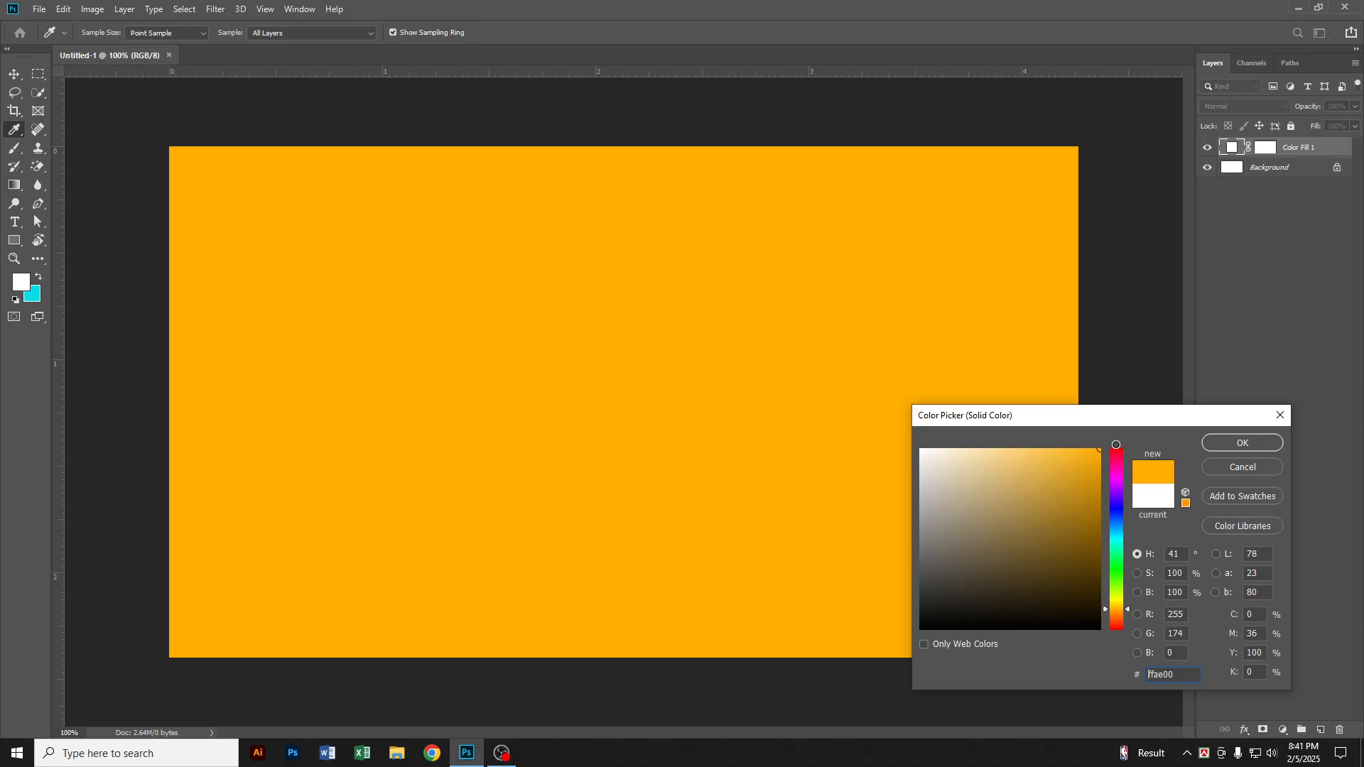
pyautogui.click(1243, 444)
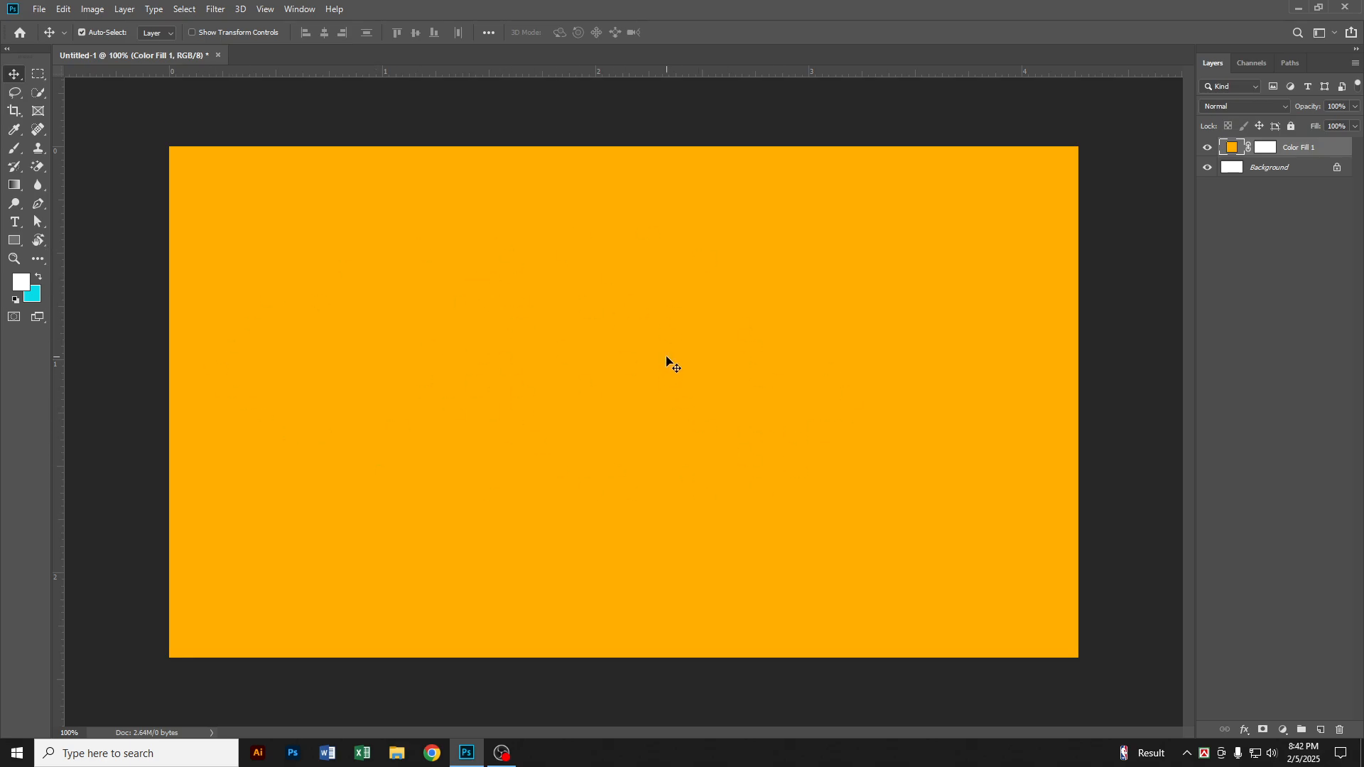
# Place the man image as an embedded object, scale it down and position it near the middle of the canvas
pyautogui.click(39, 10)
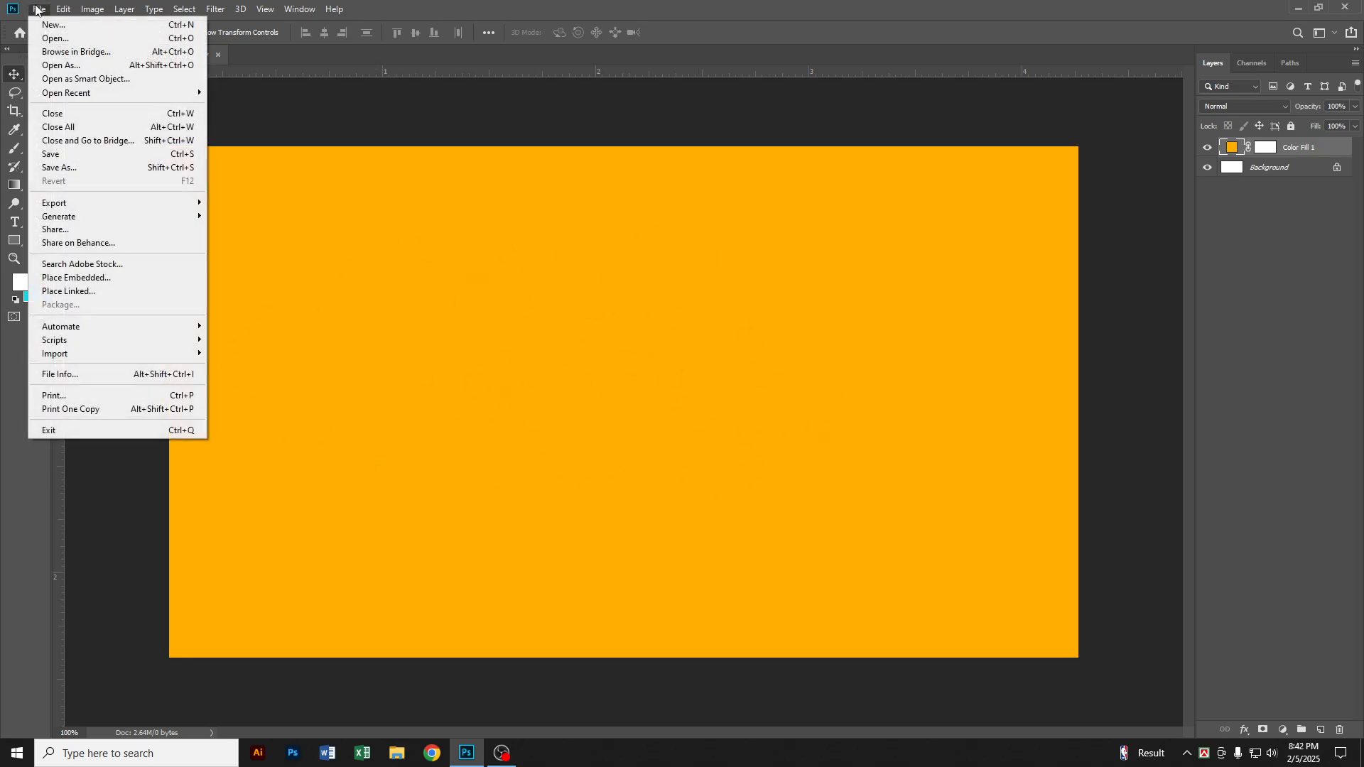
pyautogui.click(109, 277)
pyautogui.click(477, 137)
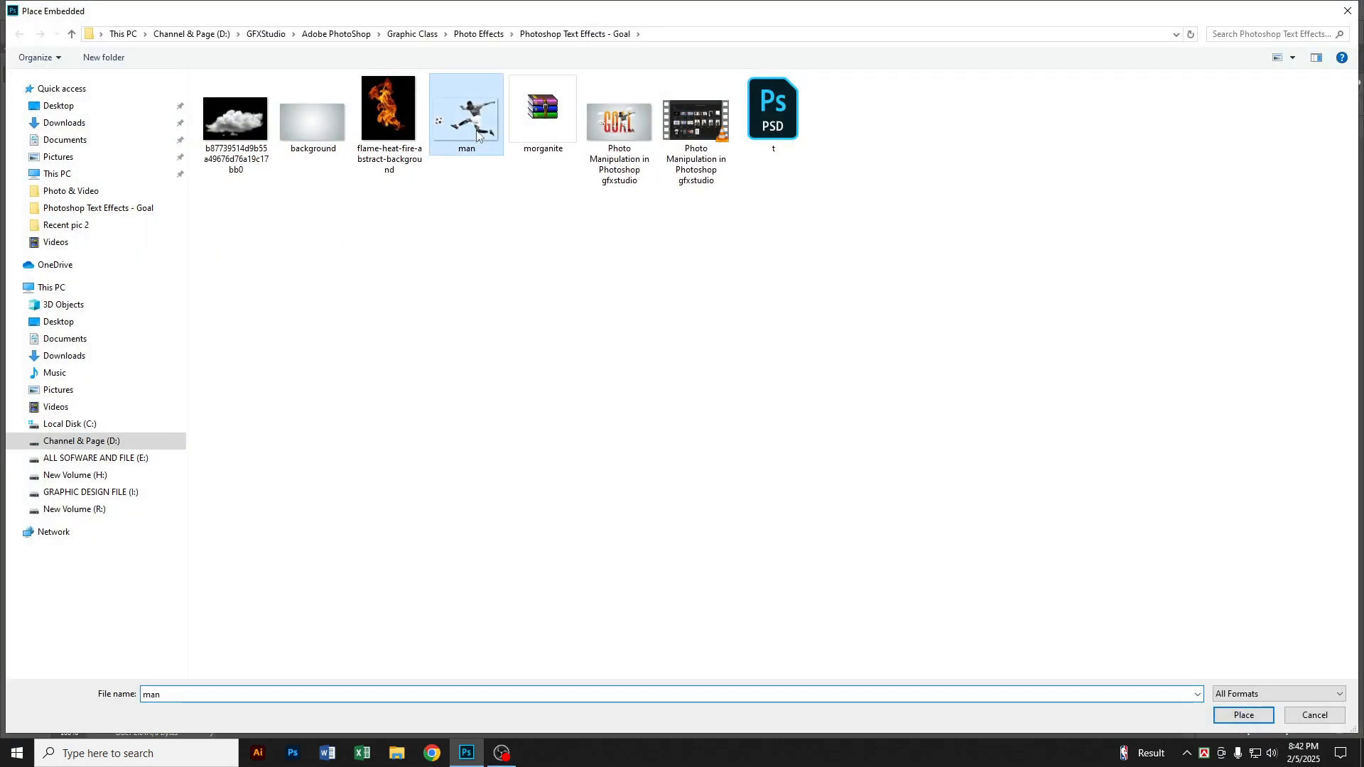
pyautogui.doubleClick(477, 136)
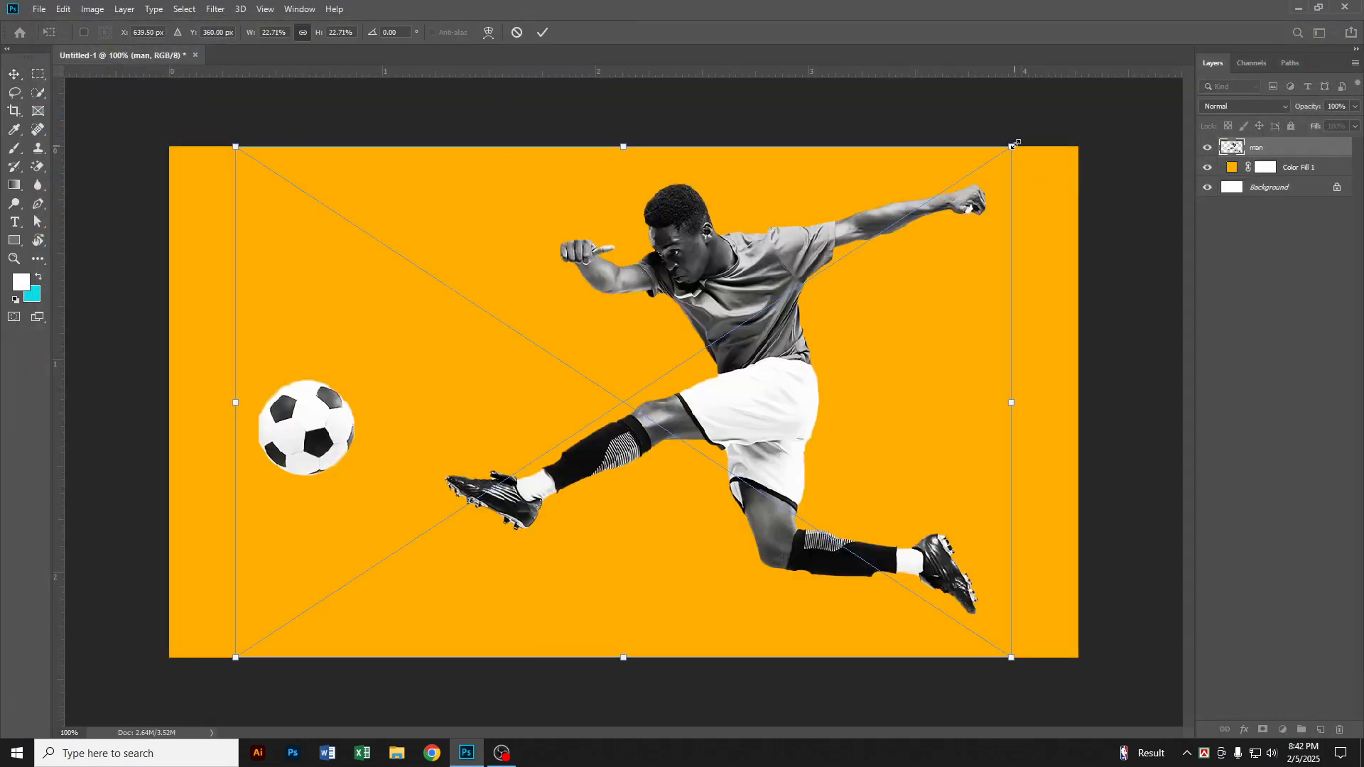
pyautogui.moveTo(1012, 146); pyautogui.dragTo(793, 290)
pyautogui.moveTo(626, 379); pyautogui.dragTo(647, 340)
pyautogui.press('Return')
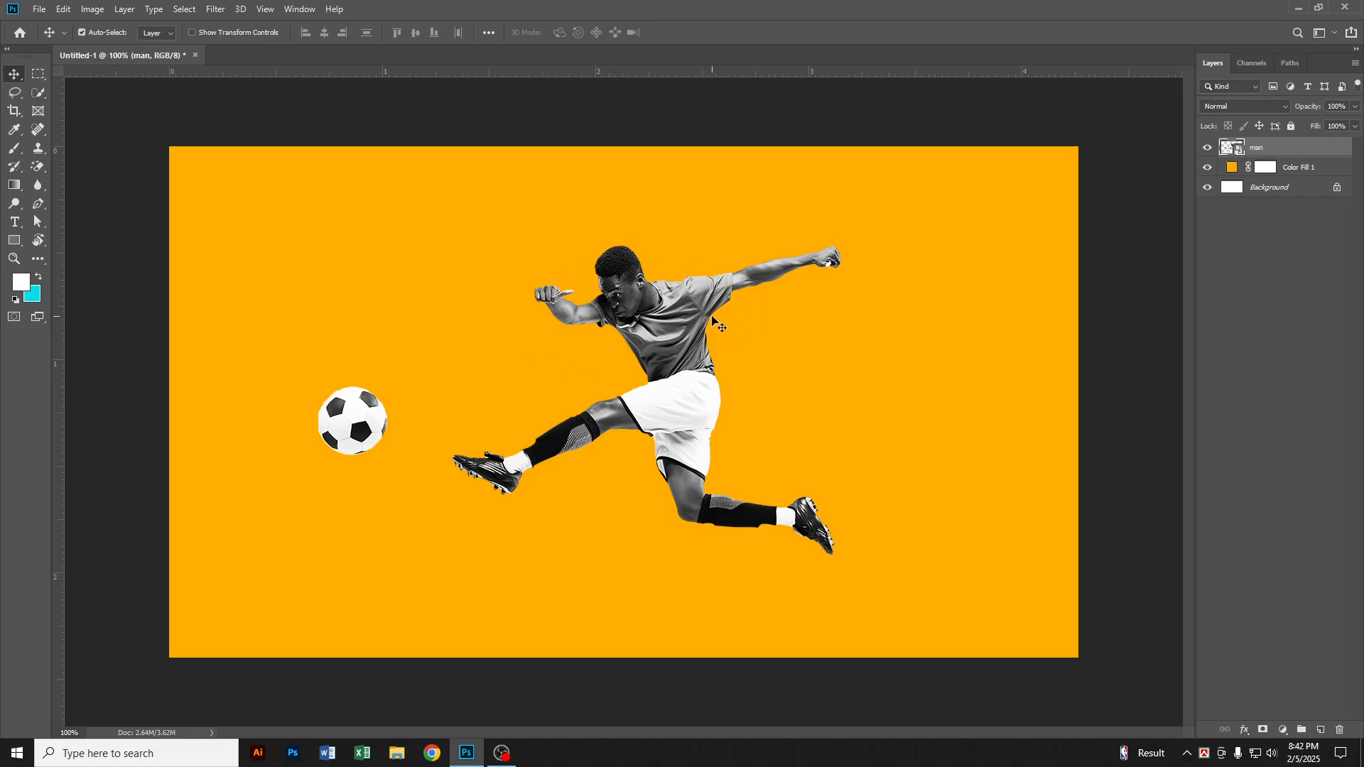
# Copy a vertical strip through the man's torso and shorts, about 0.033 in wide and 0.970 in high, to a new layer
pyautogui.click(39, 74)
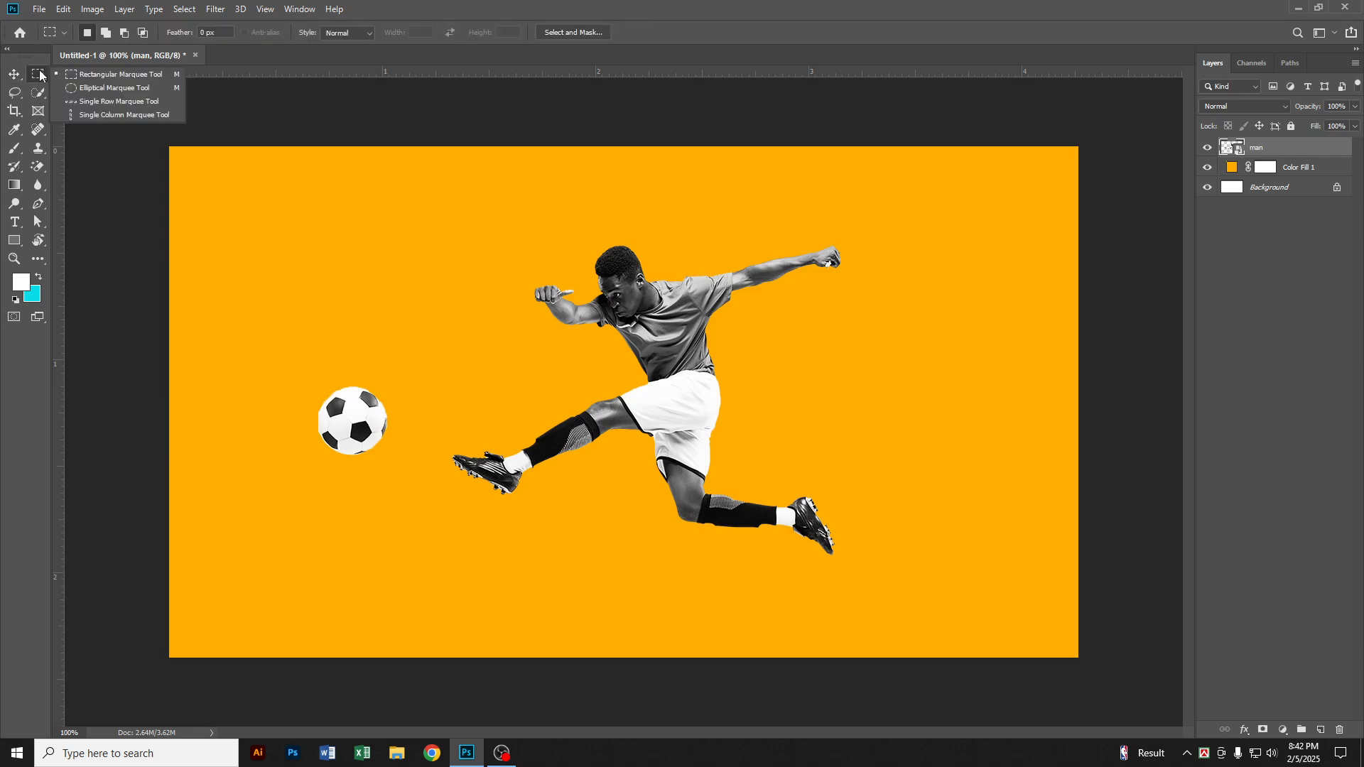
pyautogui.click(117, 75)
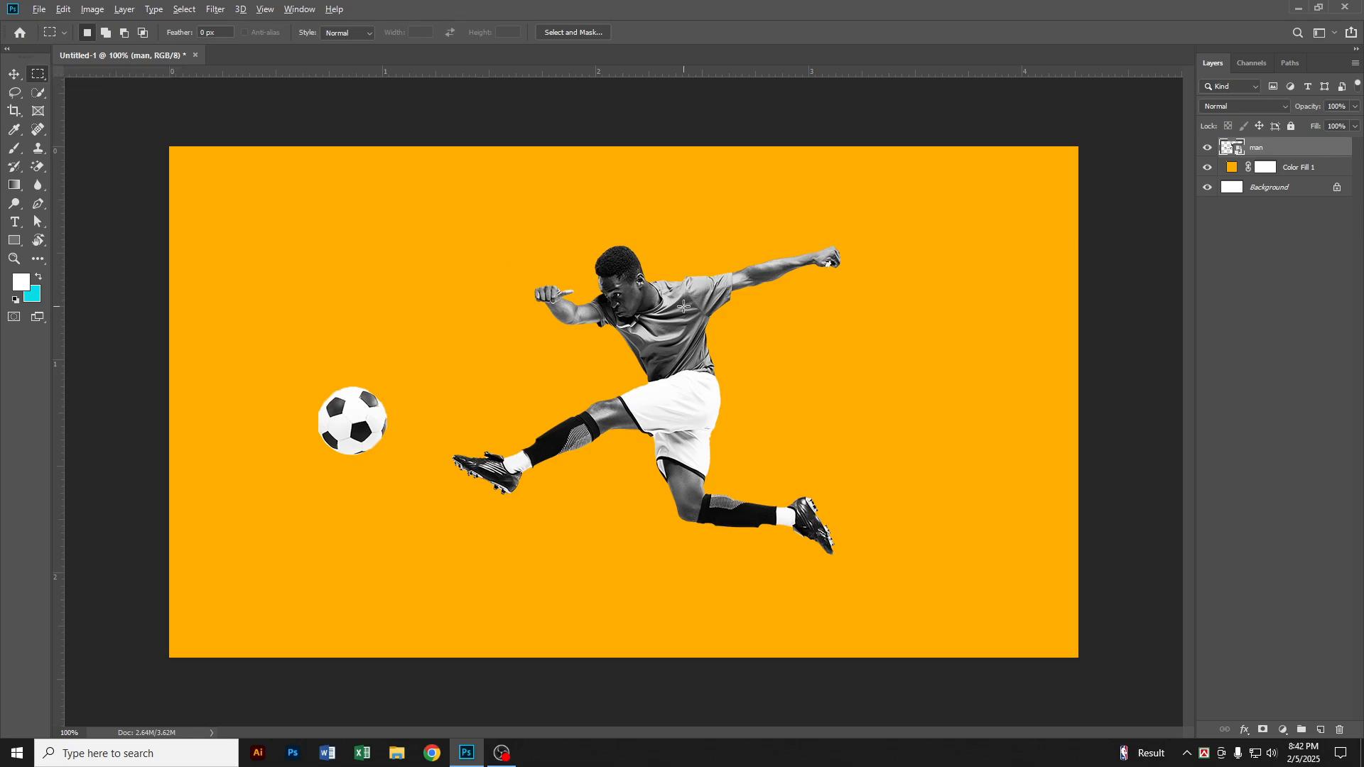
pyautogui.scroll(5, 680, 298)
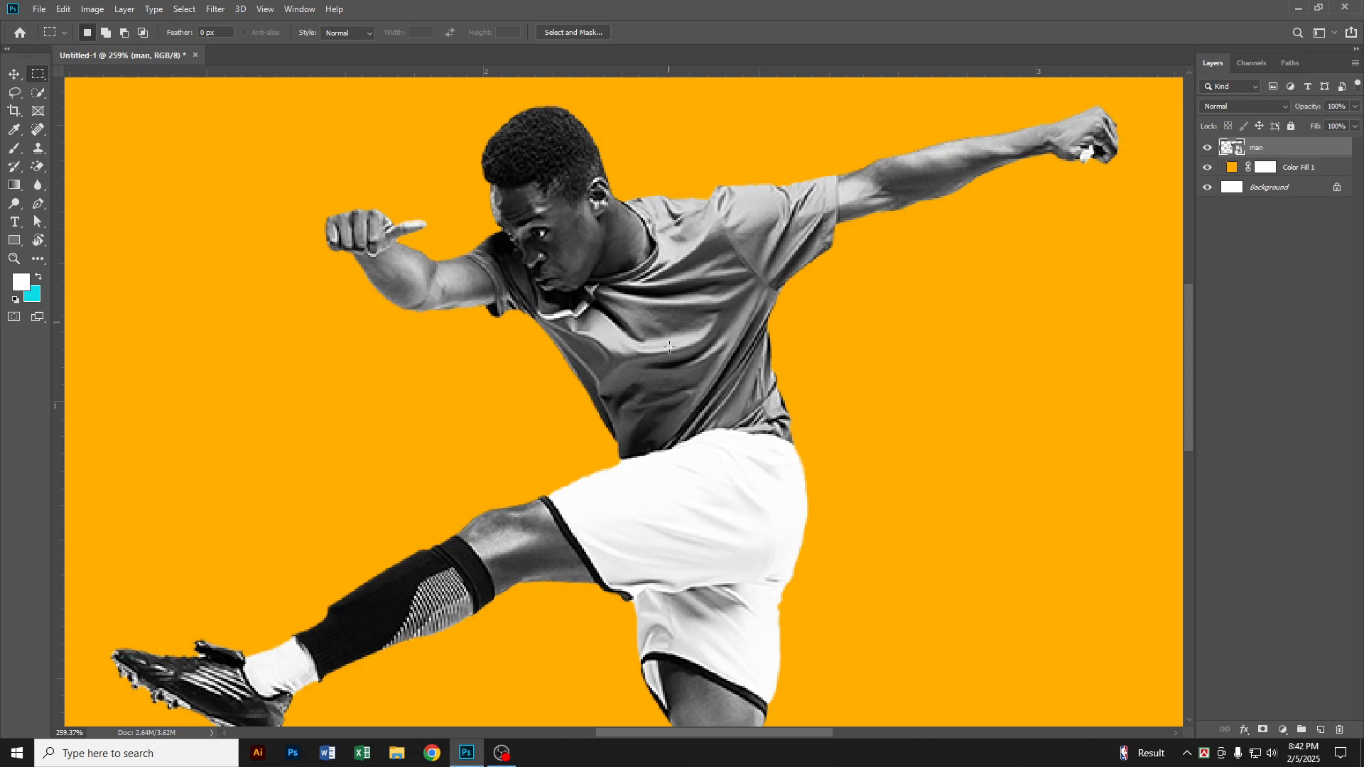
pyautogui.scroll(-2, 683, 448)
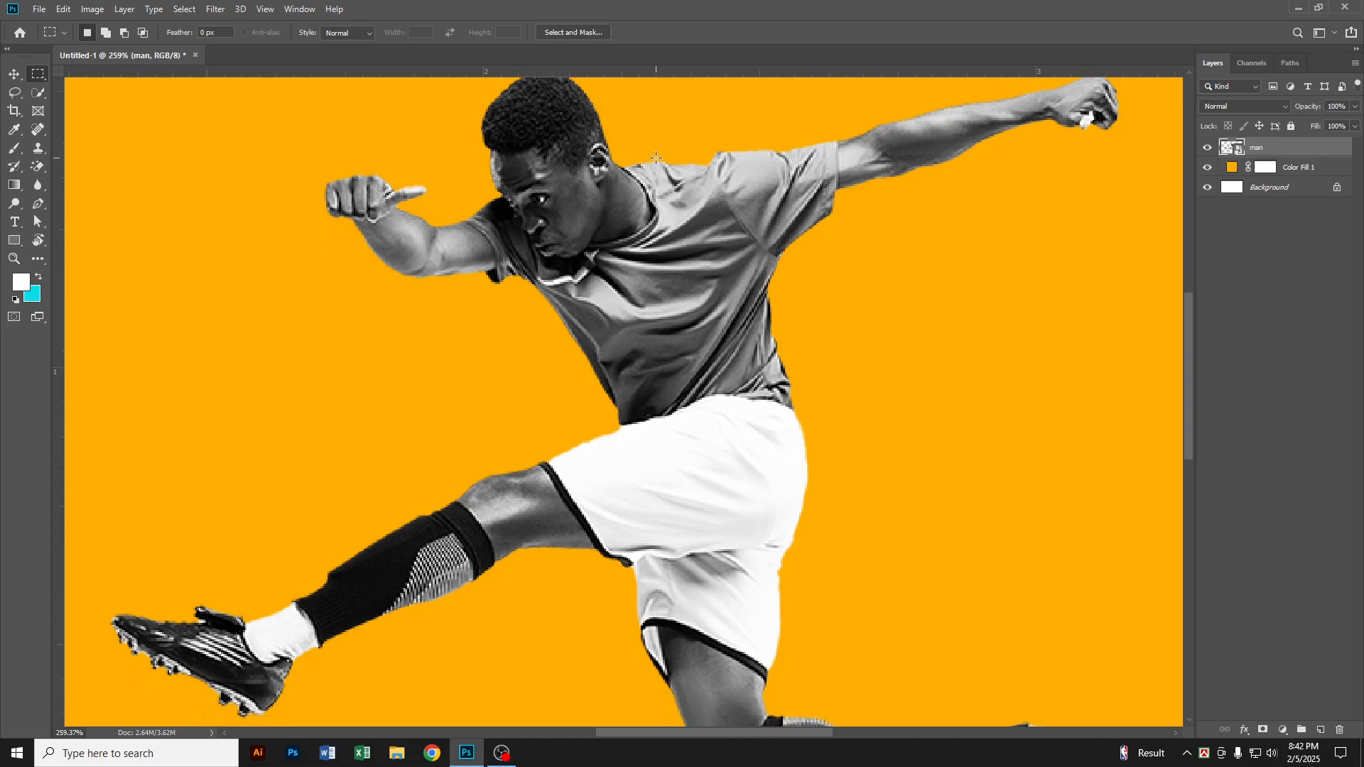
pyautogui.moveTo(655, 159); pyautogui.dragTo(672, 693)
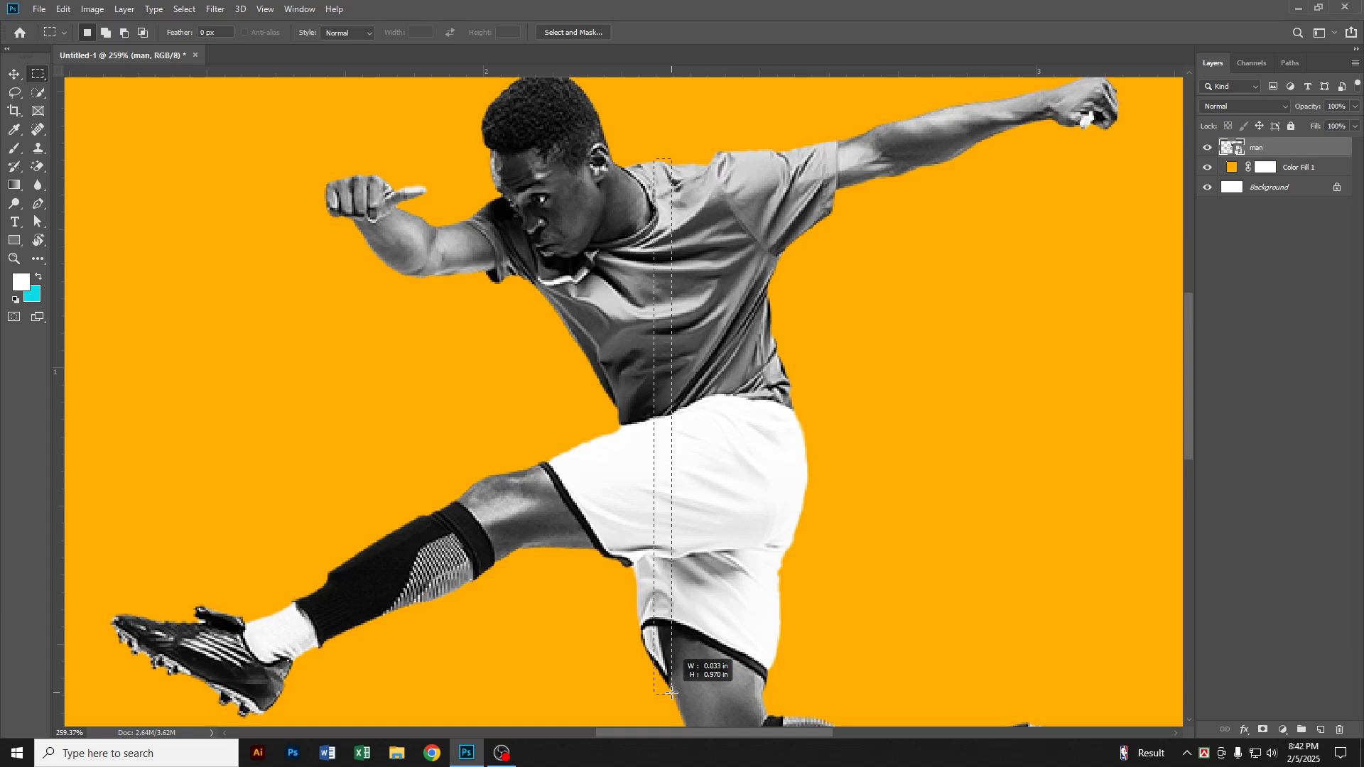
pyautogui.moveTo(672, 693); pyautogui.dragTo(672, 693)
pyautogui.press('z')
pyautogui.scroll(-2, 675, 389)
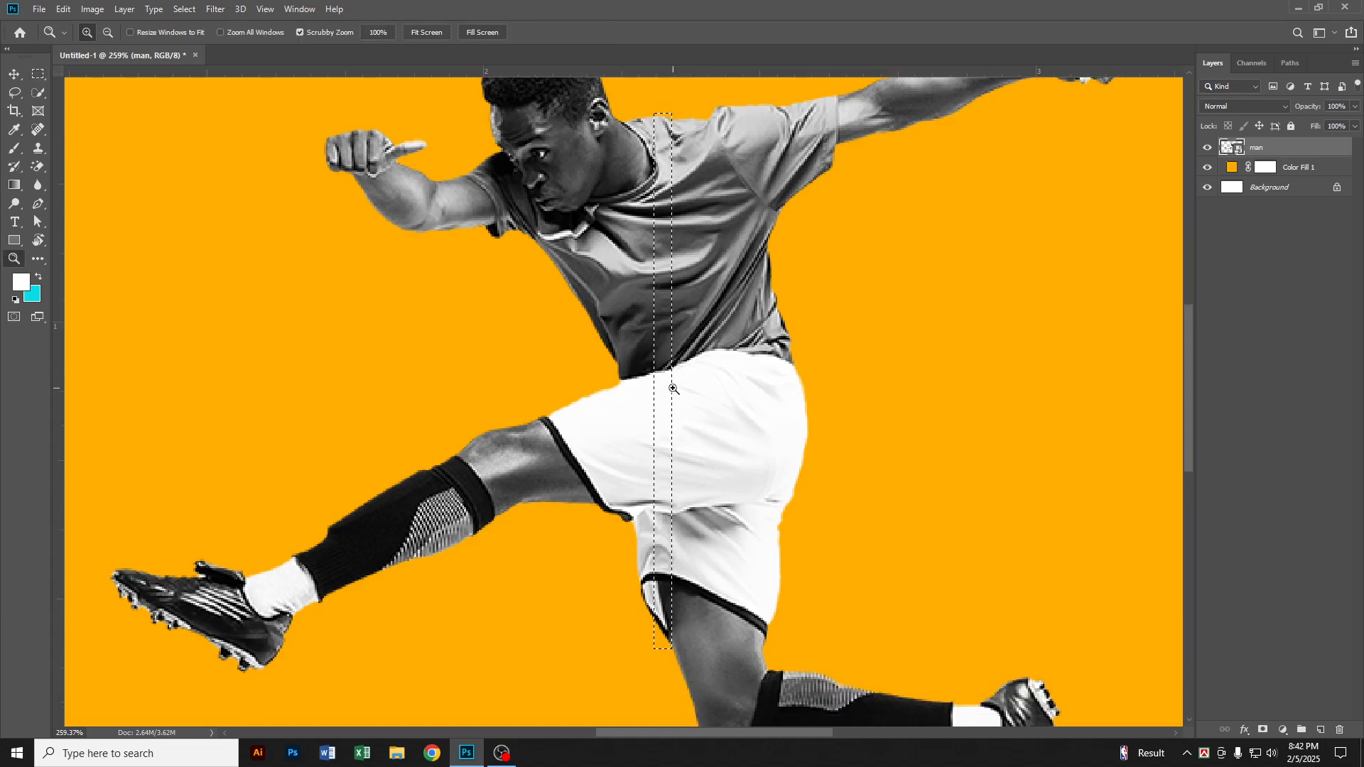
pyautogui.scroll(-5, 674, 389)
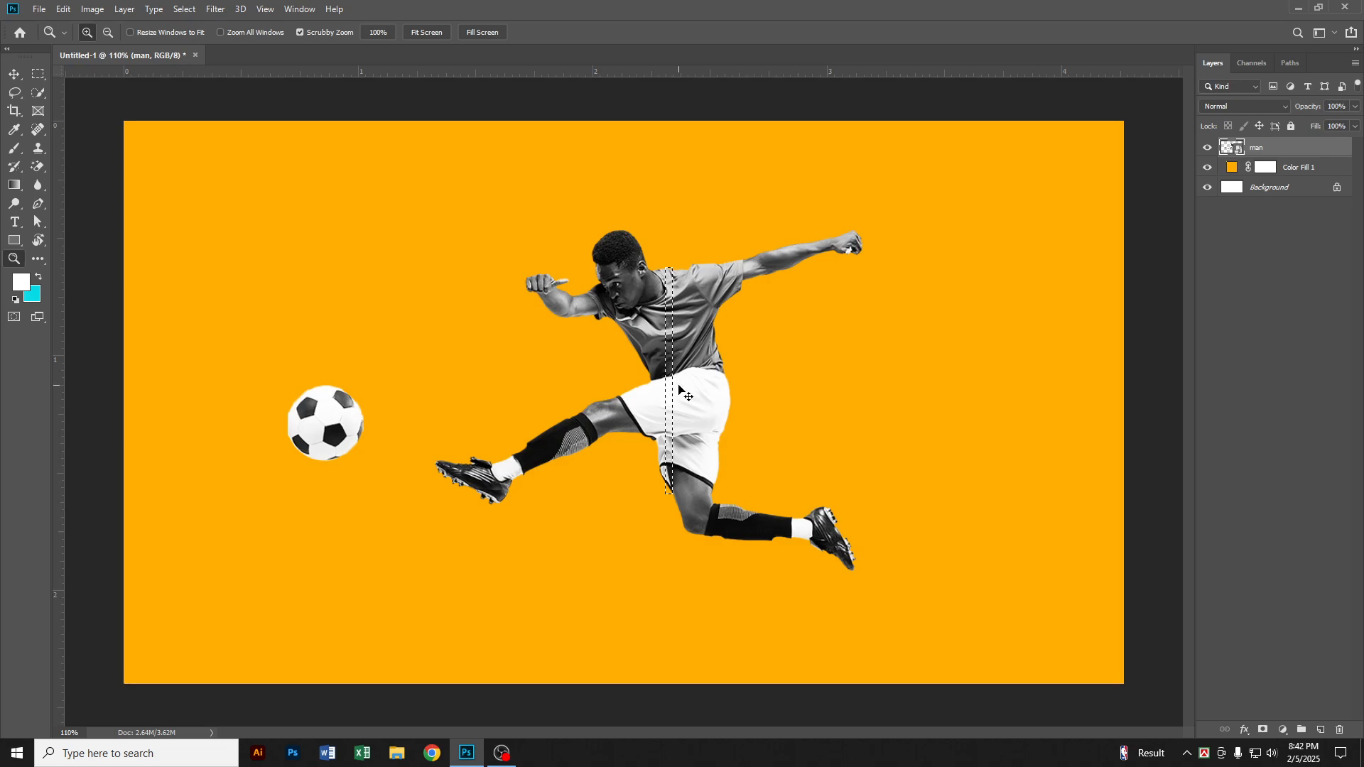
pyautogui.hotkey('ctrl', 'j')
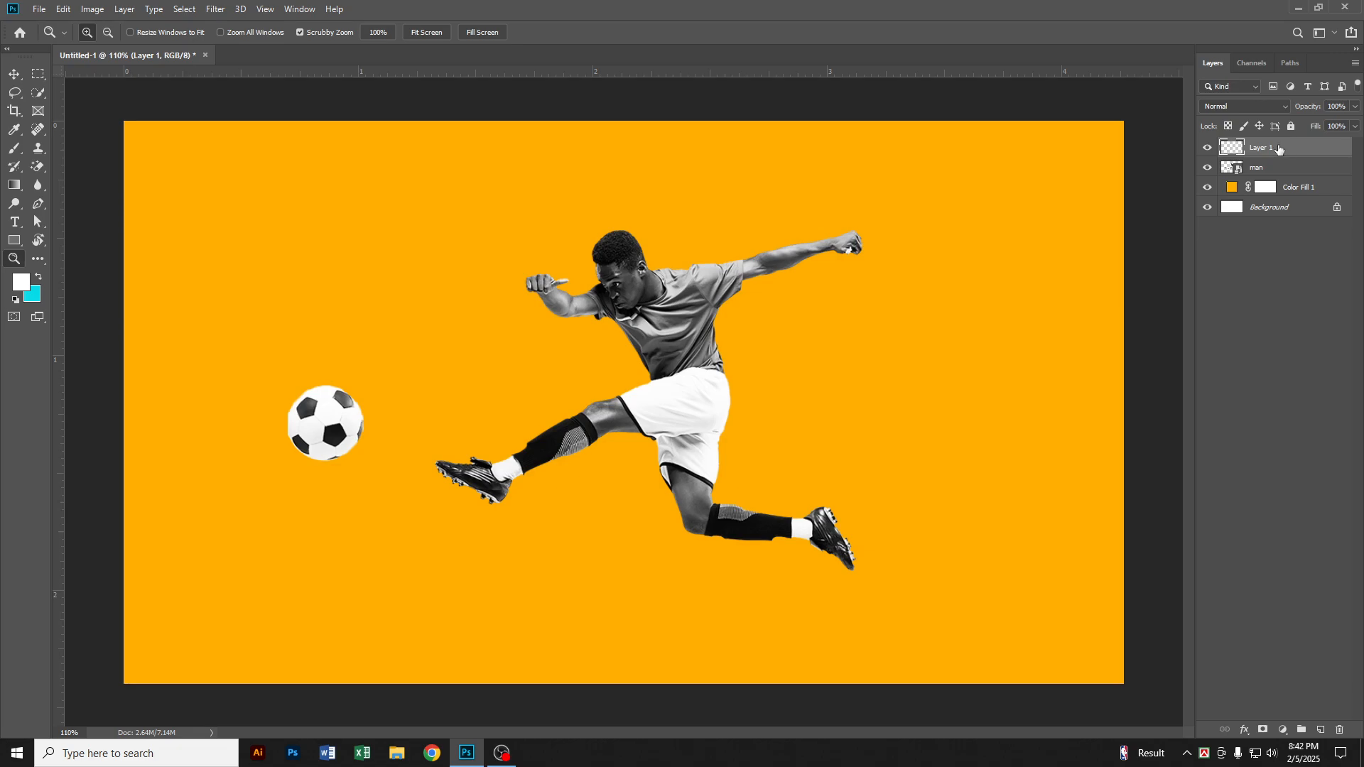
# Try stretching the copied strip horizontally across the full canvas width, and discard the transform
pyautogui.click(14, 73)
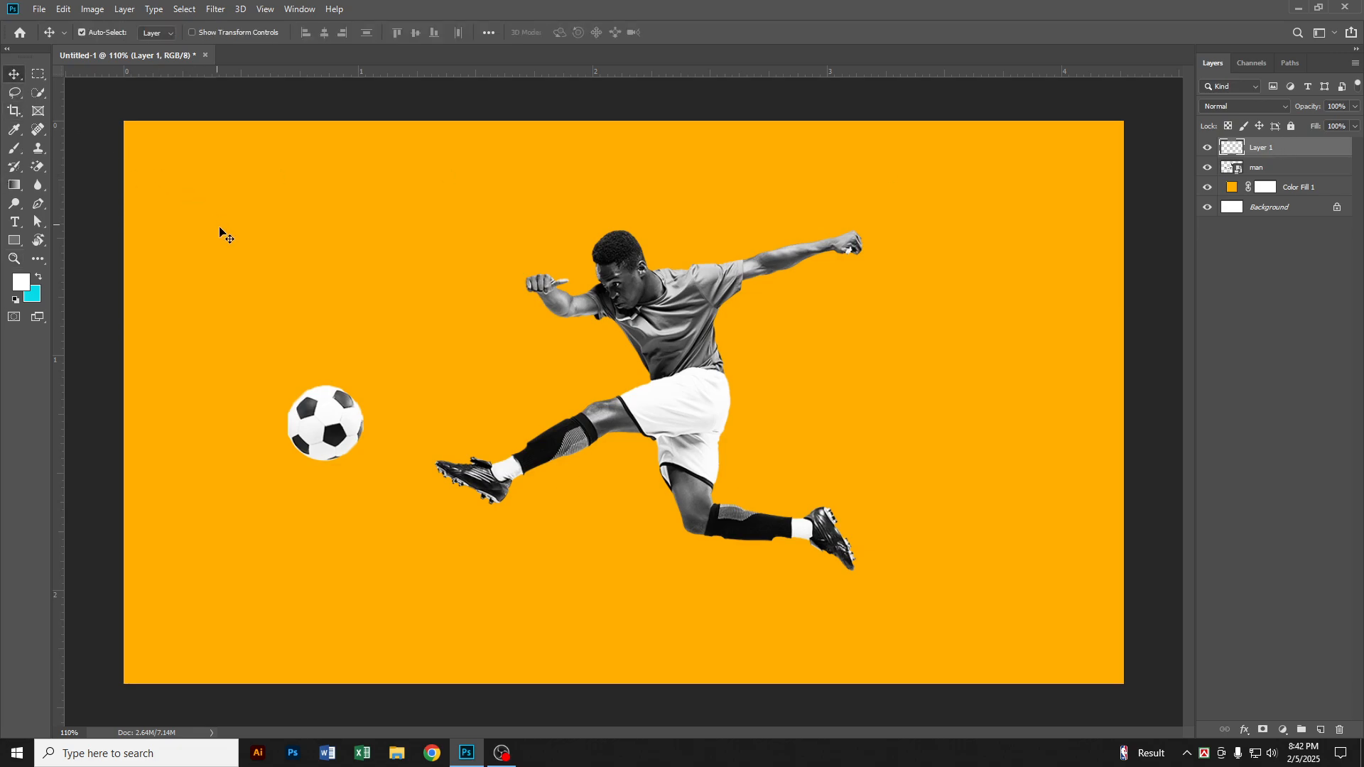
pyautogui.hotkey('ctrl', 't')
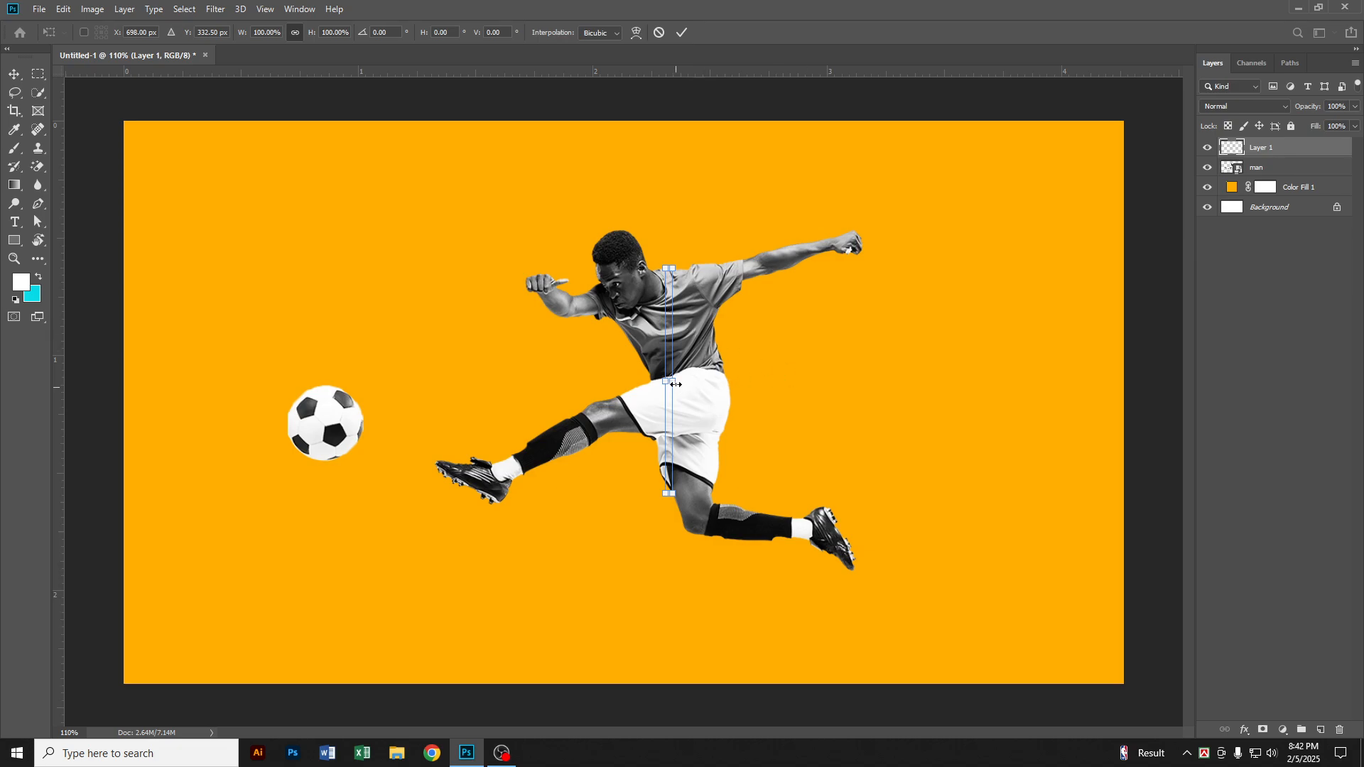
pyautogui.moveTo(674, 382); pyautogui.dragTo(1123, 382)
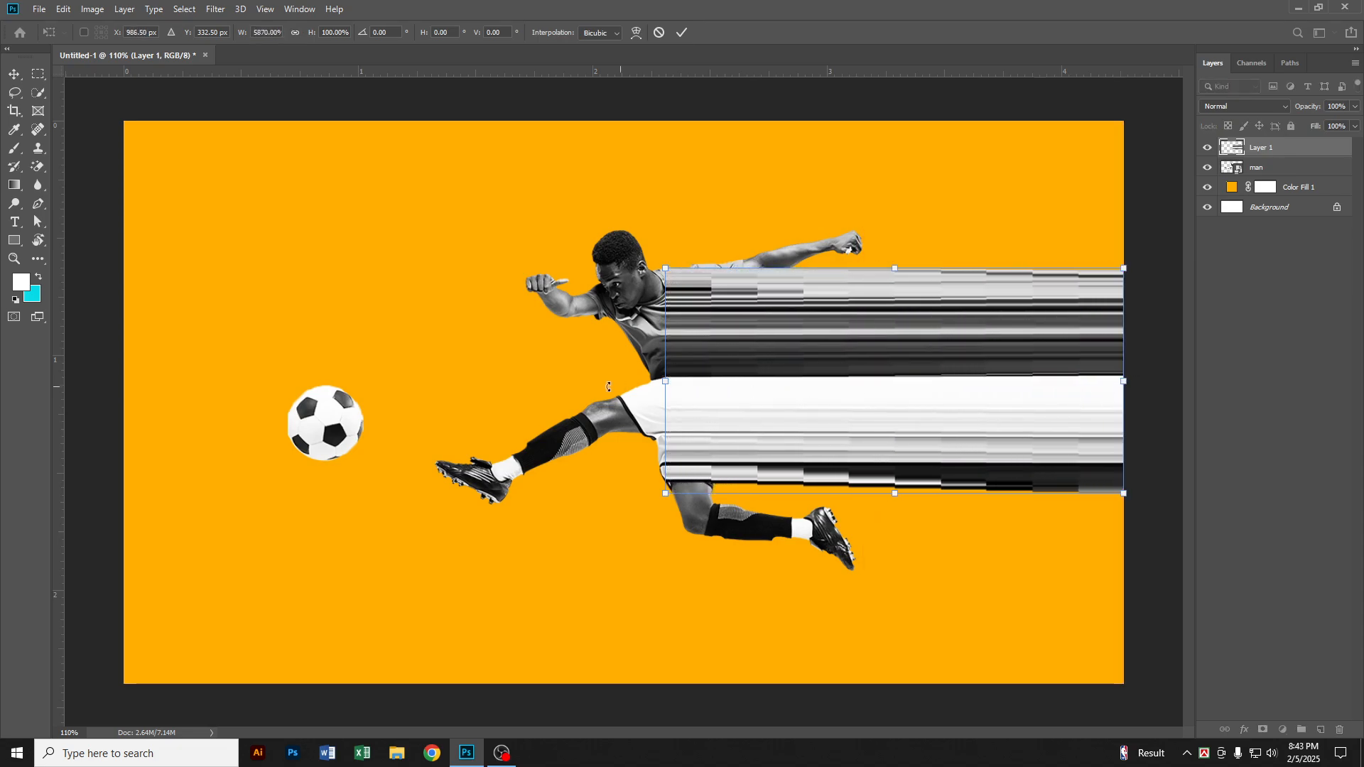
pyautogui.moveTo(669, 382); pyautogui.dragTo(124, 381)
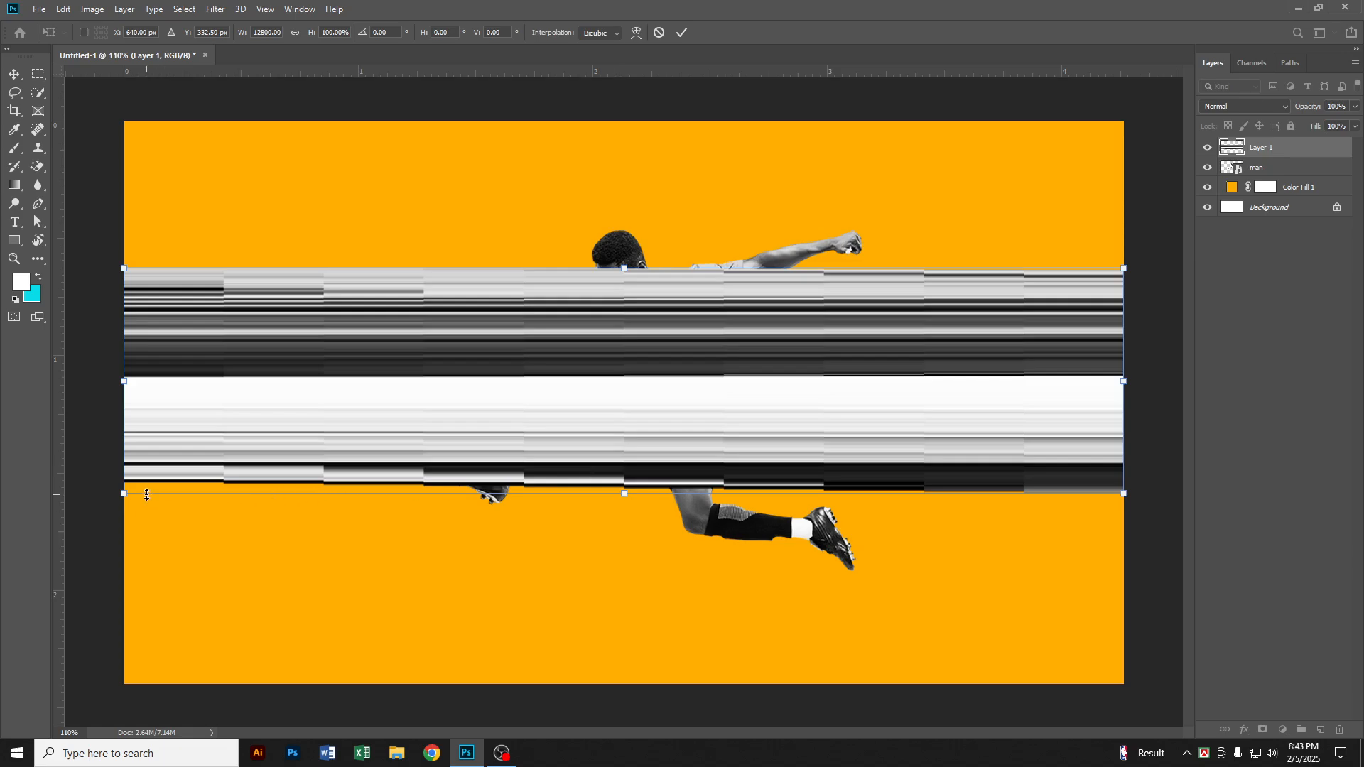
pyautogui.click(660, 33)
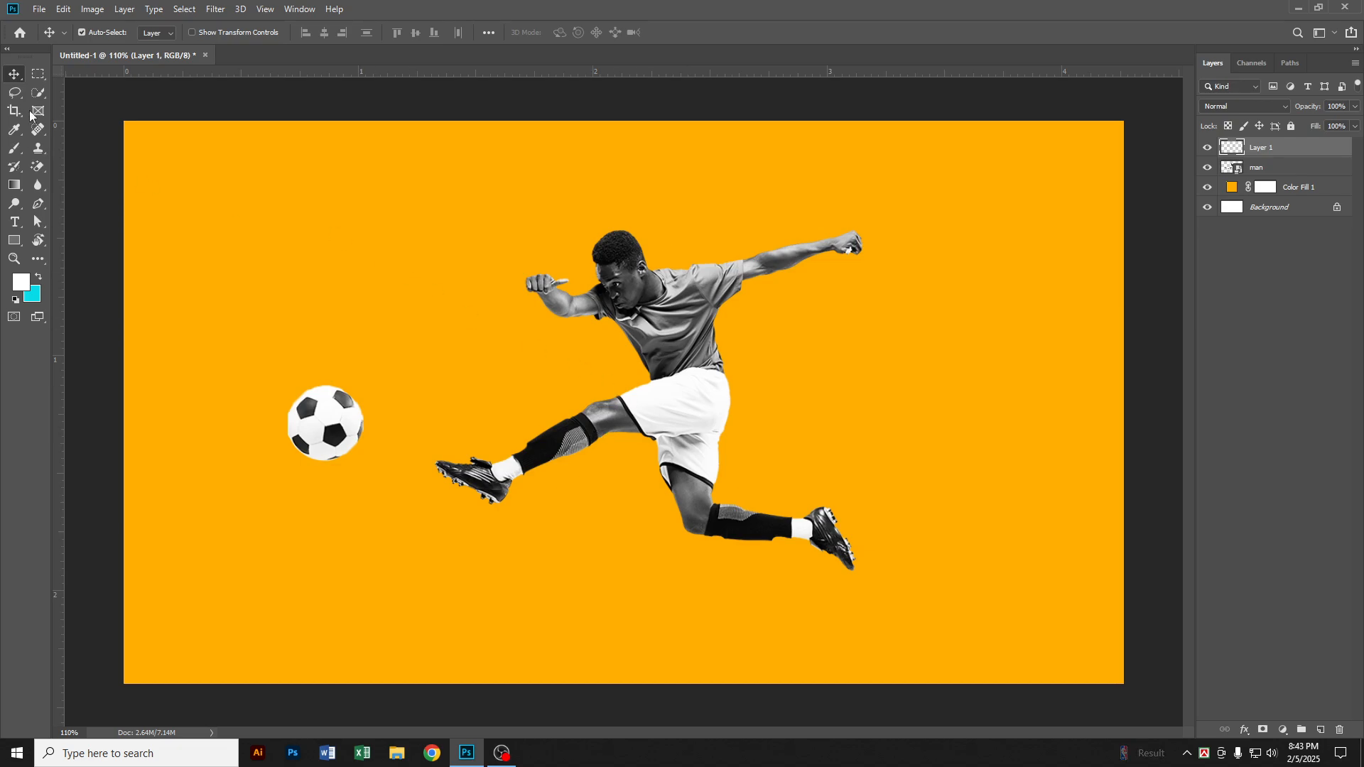
# Replace the strip layer with a new copy of a narrower vertical strip through the man's torso and shorts
pyautogui.click(43, 76)
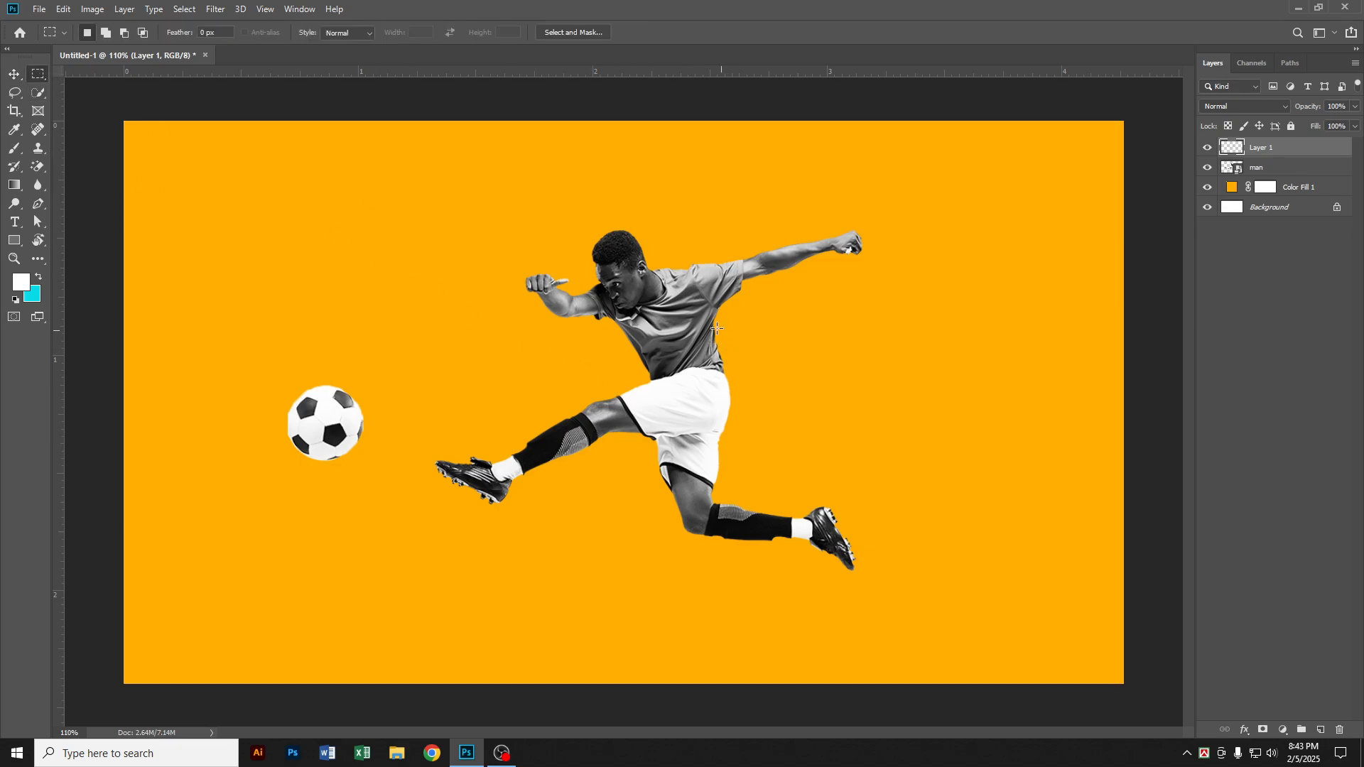
pyautogui.moveTo(664, 268); pyautogui.dragTo(668, 478)
pyautogui.moveTo(1294, 158); pyautogui.dragTo(1338, 724)
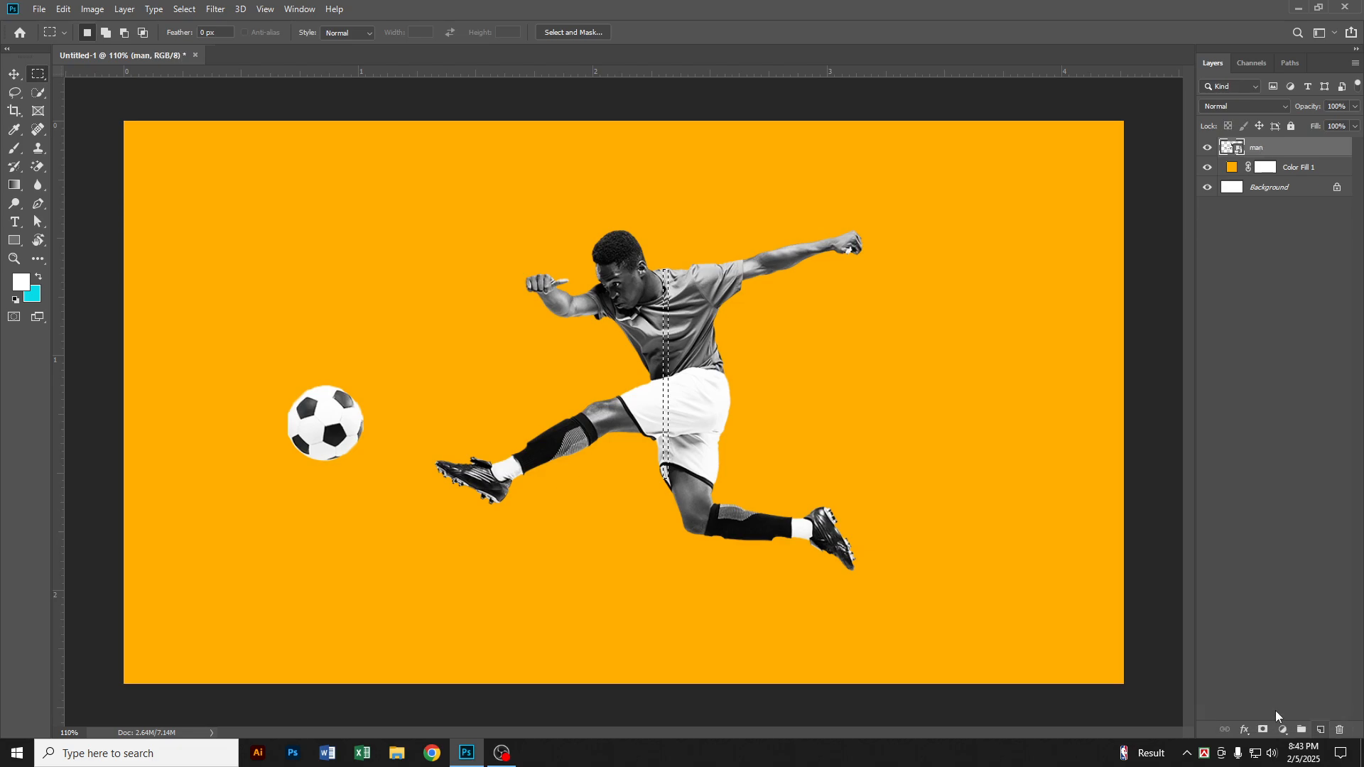
pyautogui.hotkey('ctrl', 'z')
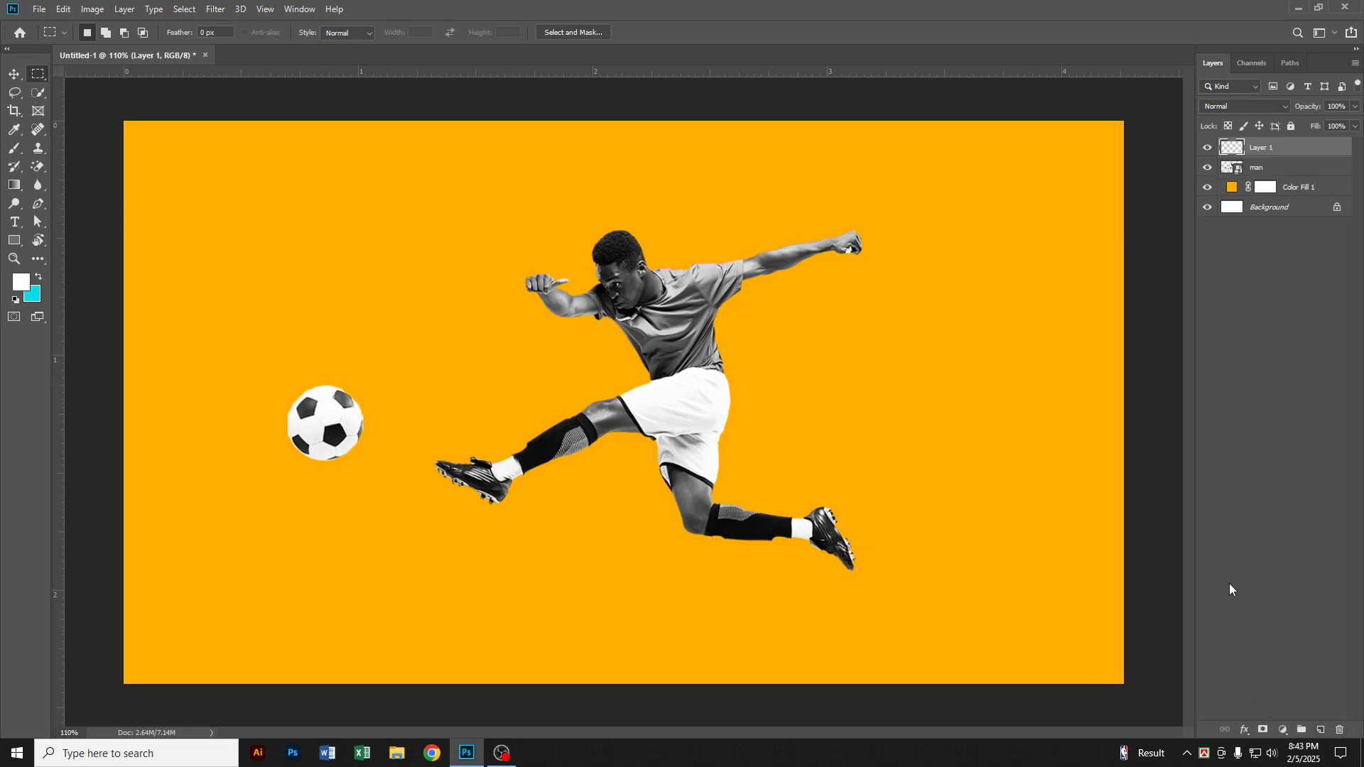
# Stretch the strip into a thin horizontal band spanning most of the canvas width, and move it up across the man's shorts
pyautogui.hotkey('ctrl', 't')
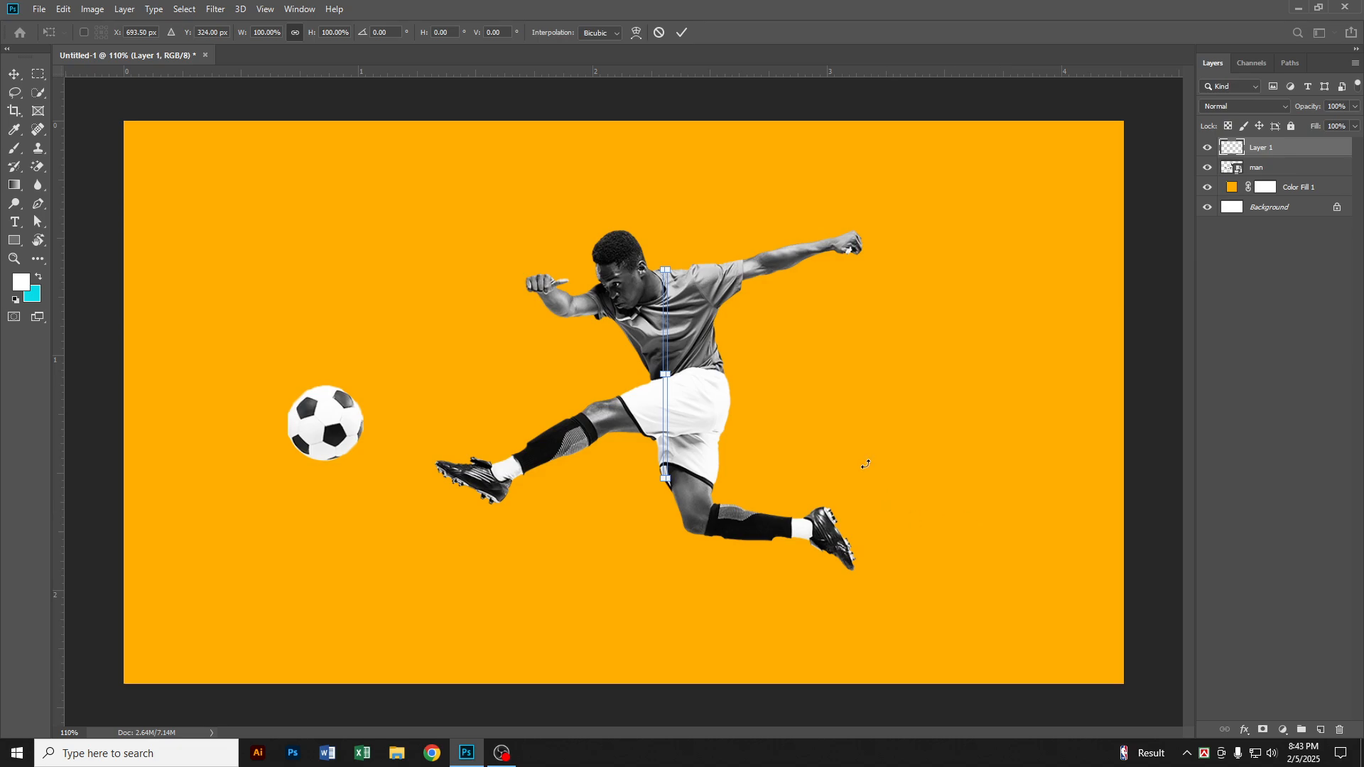
pyautogui.moveTo(673, 375); pyautogui.dragTo(1095, 374)
pyautogui.moveTo(664, 376); pyautogui.dragTo(142, 375)
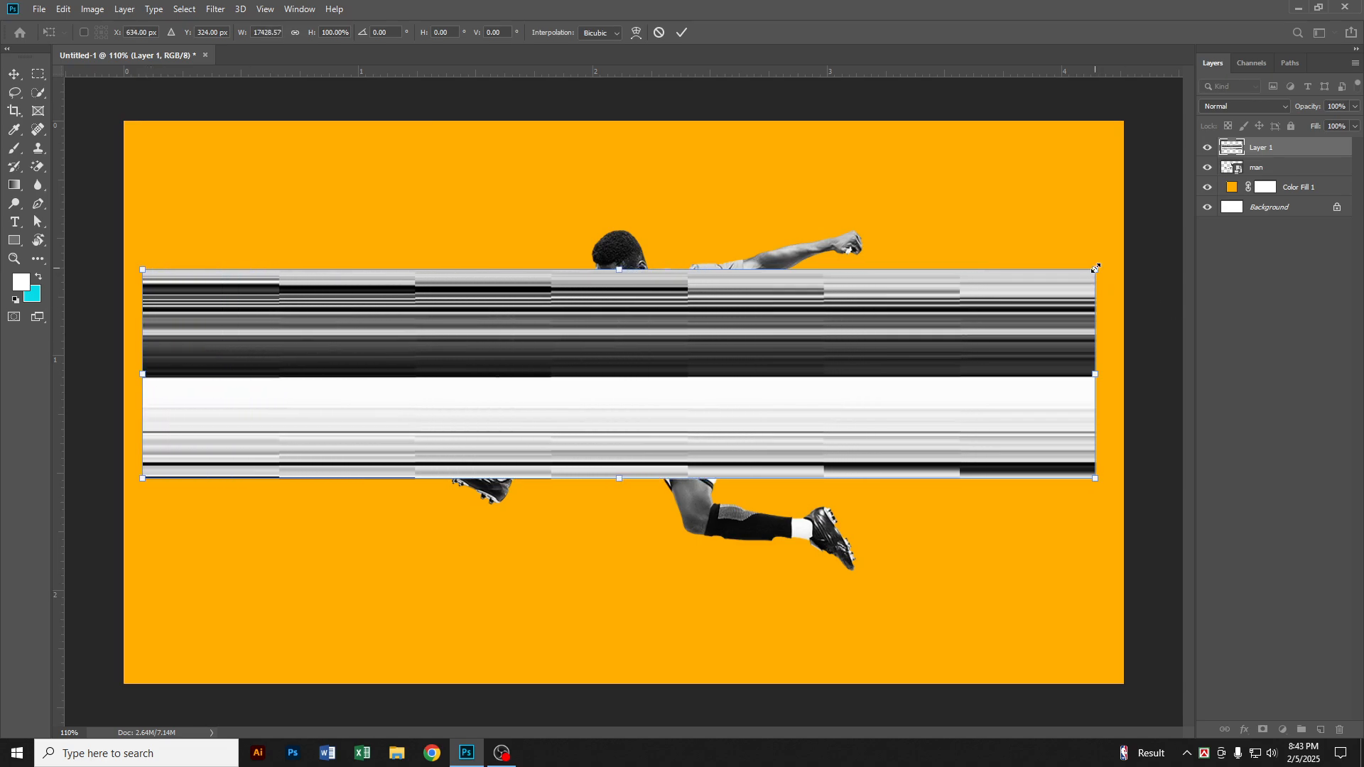
pyautogui.moveTo(1096, 269); pyautogui.dragTo(1075, 434)
pyautogui.click(682, 32)
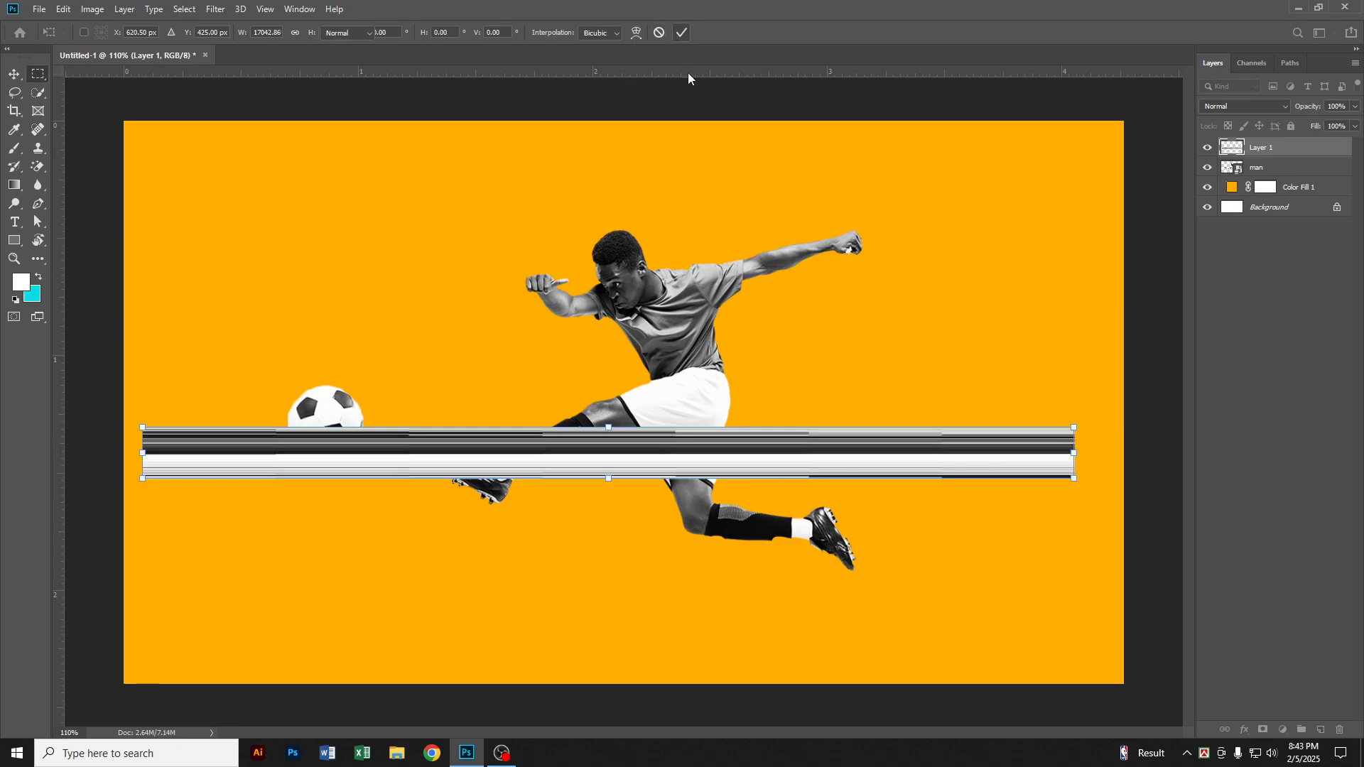
pyautogui.click(13, 73)
pyautogui.moveTo(655, 455); pyautogui.dragTo(687, 404)
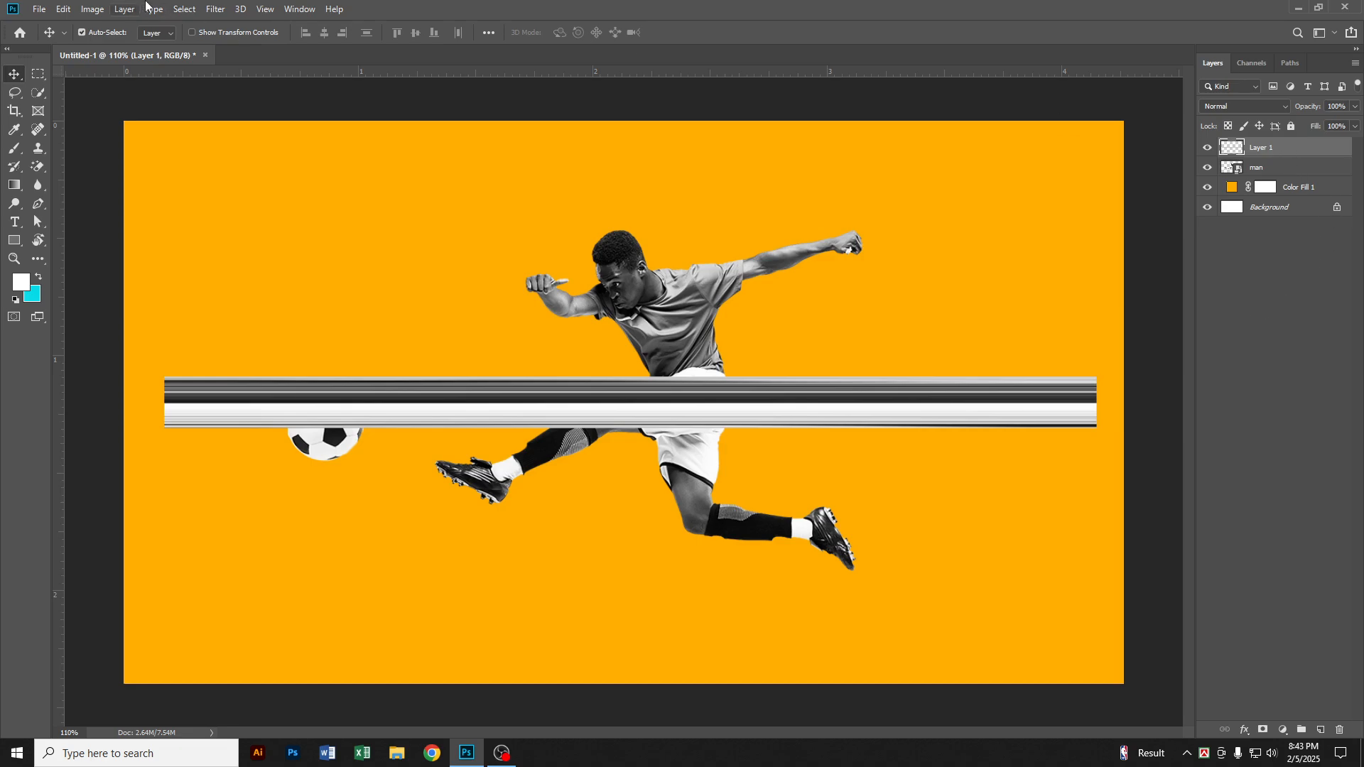
# Apply the Polar Coordinates distortion to the band with the Rectangular to Polar option
pyautogui.click(213, 10)
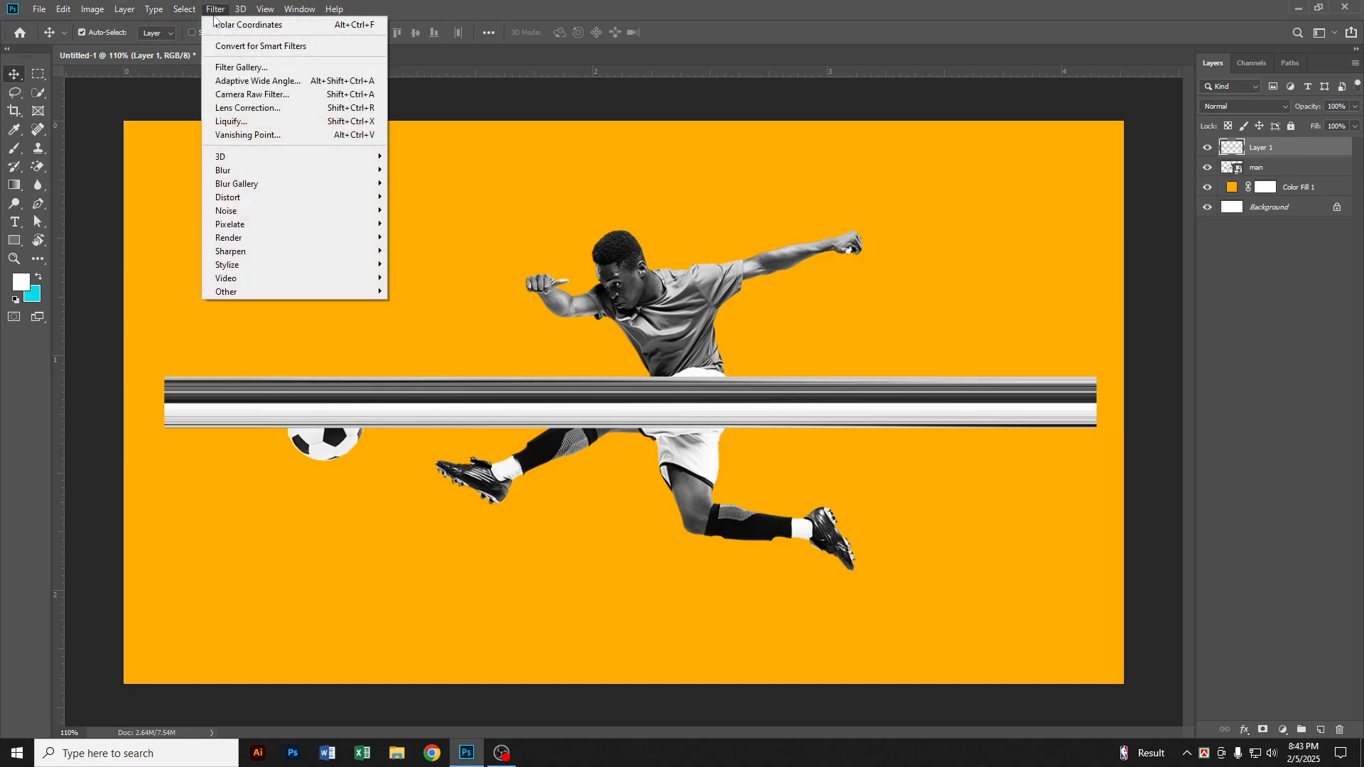
pyautogui.moveTo(276, 204)
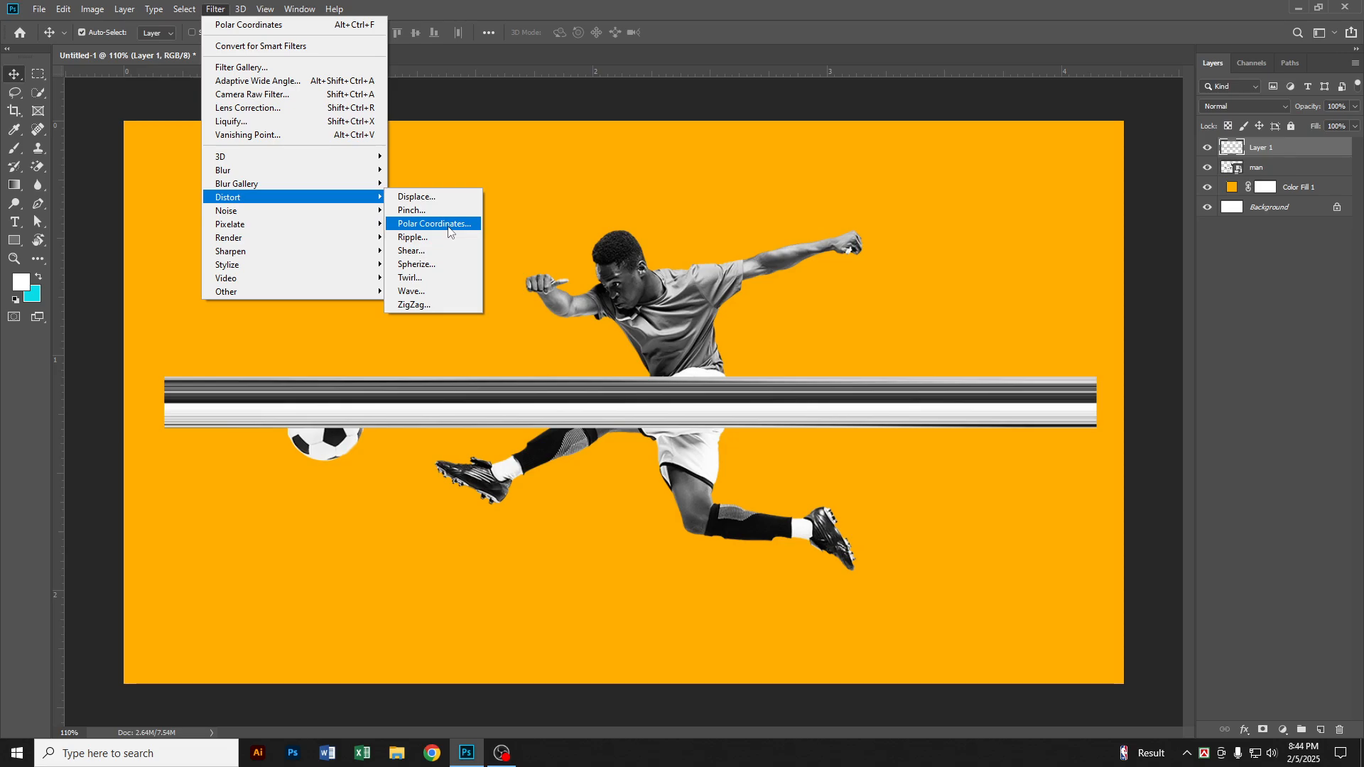
pyautogui.click(448, 225)
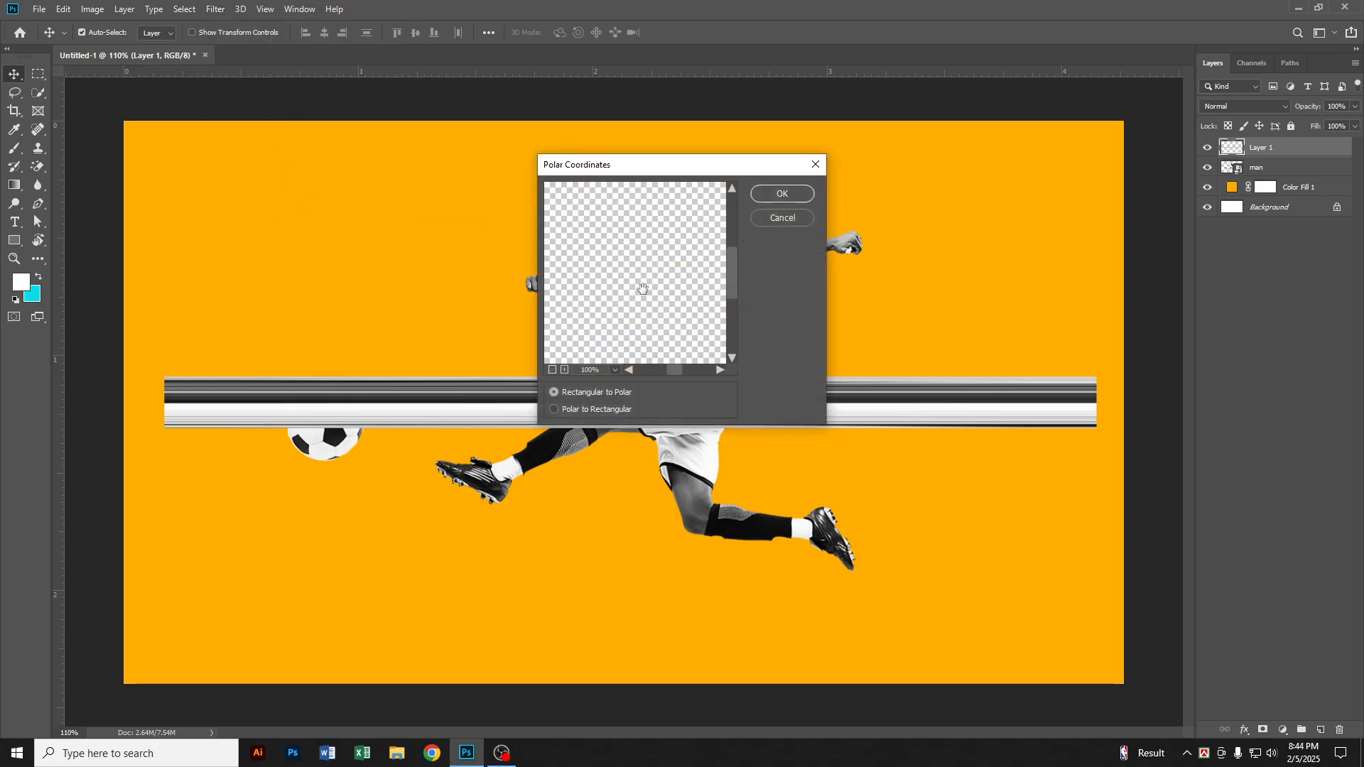
pyautogui.hotkey('ctrl', '-')
pyautogui.hotkey('ctrl', '-')
pyautogui.hotkey('ctrl', '-')
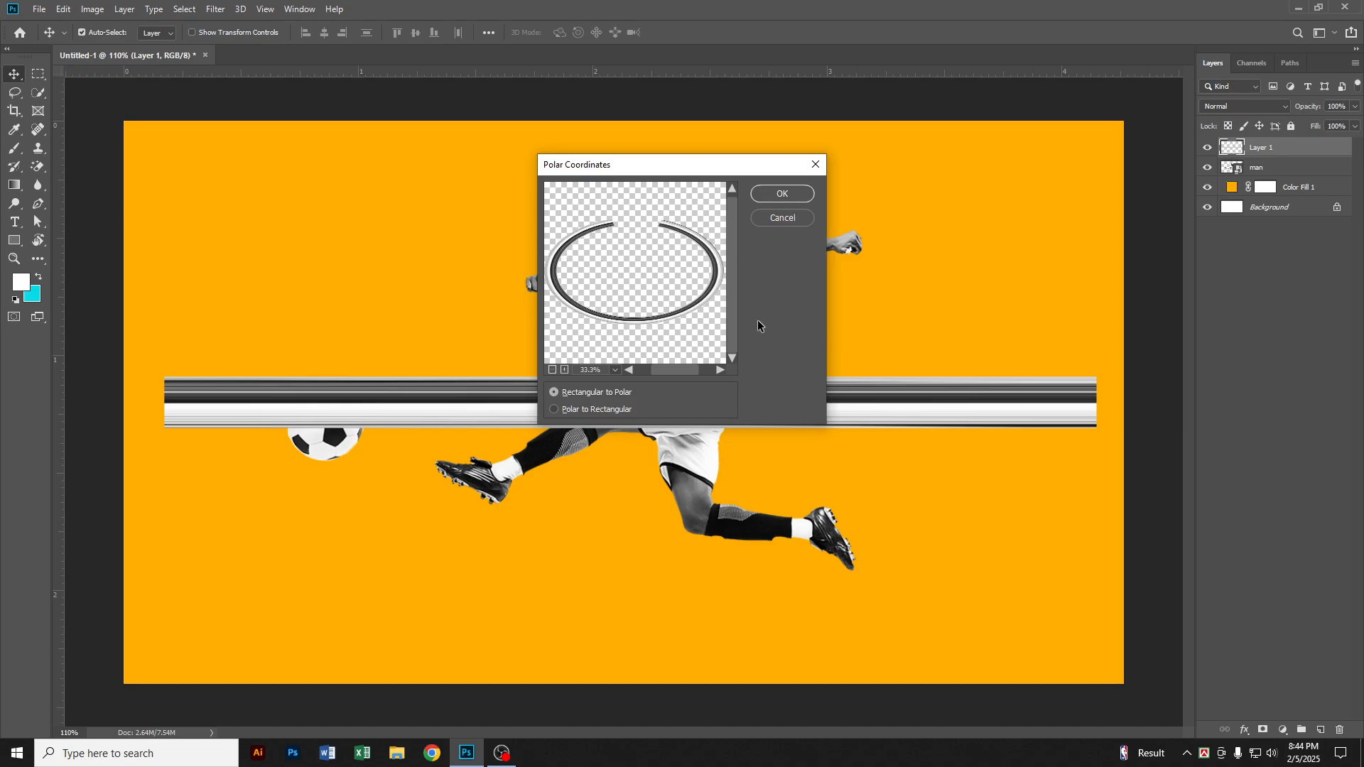
pyautogui.click(769, 196)
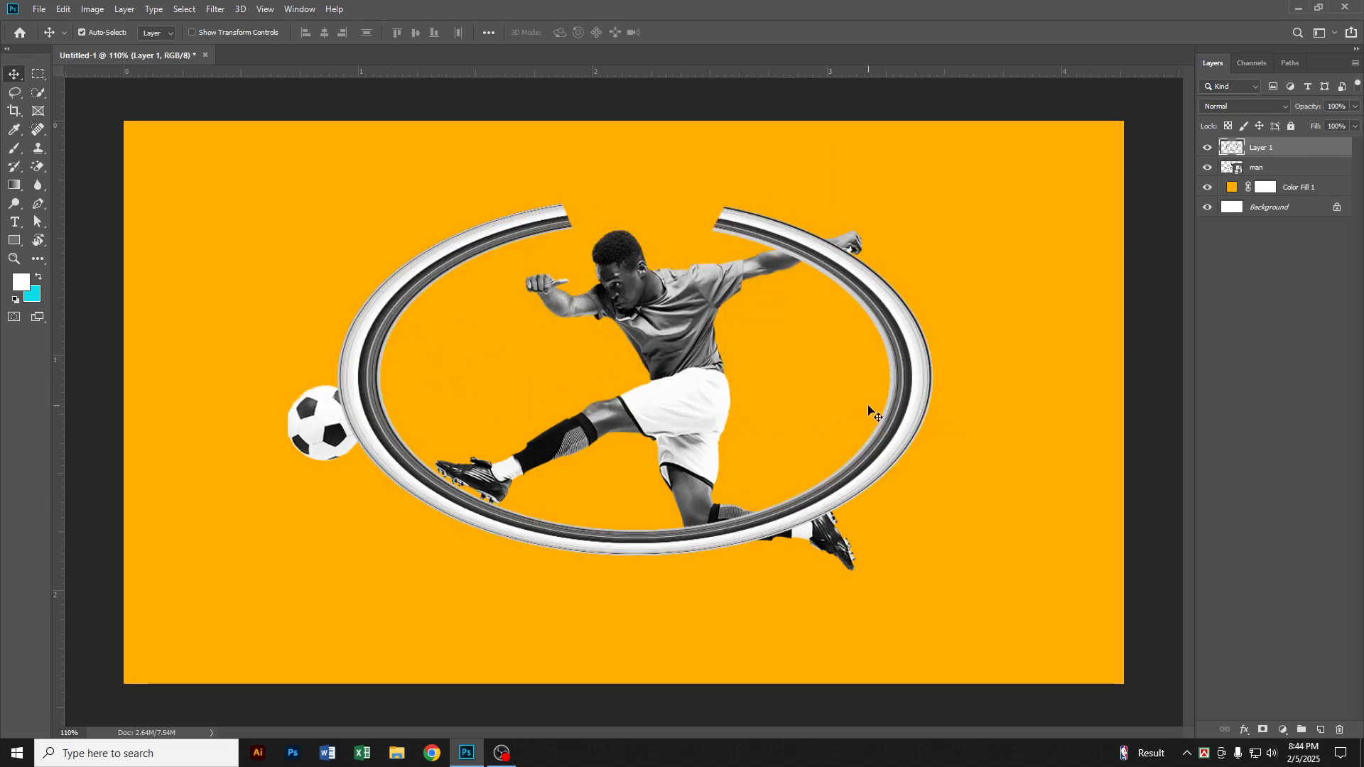
# Rotate the ring to -90.71° and narrow it to about 60.26% width into a circle placed over the man, its gap facing the ball
pyautogui.hotkey('ctrl', 't')
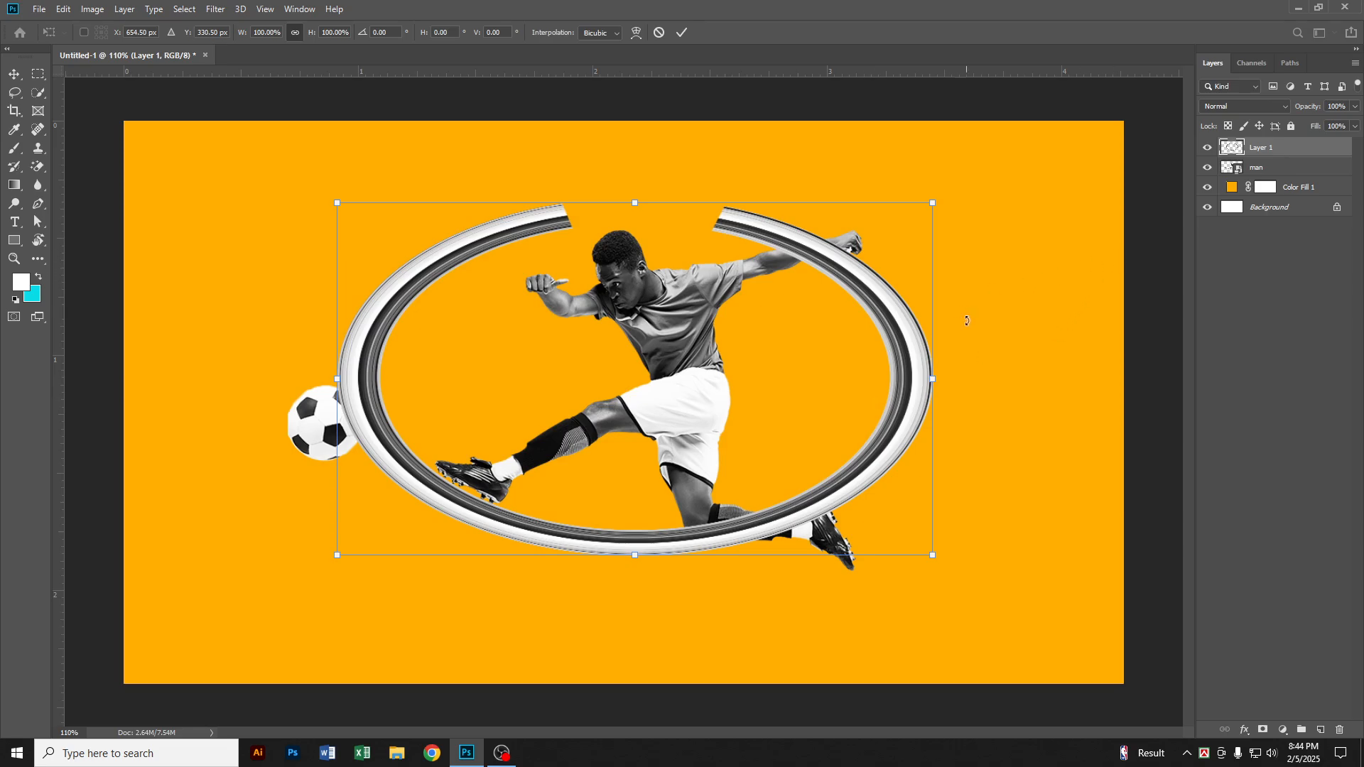
pyautogui.moveTo(946, 383); pyautogui.dragTo(628, 182)
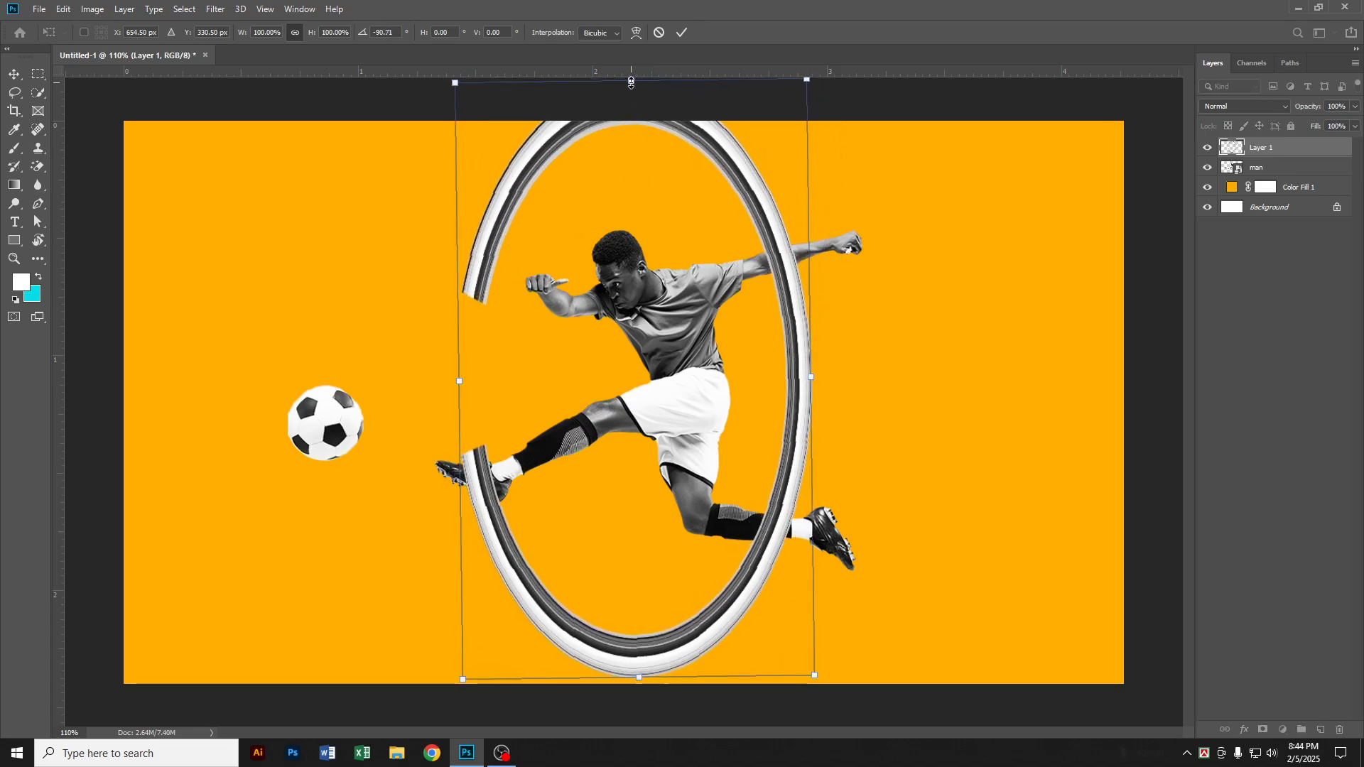
pyautogui.moveTo(631, 83); pyautogui.dragTo(635, 317)
pyautogui.moveTo(732, 369); pyautogui.dragTo(830, 253)
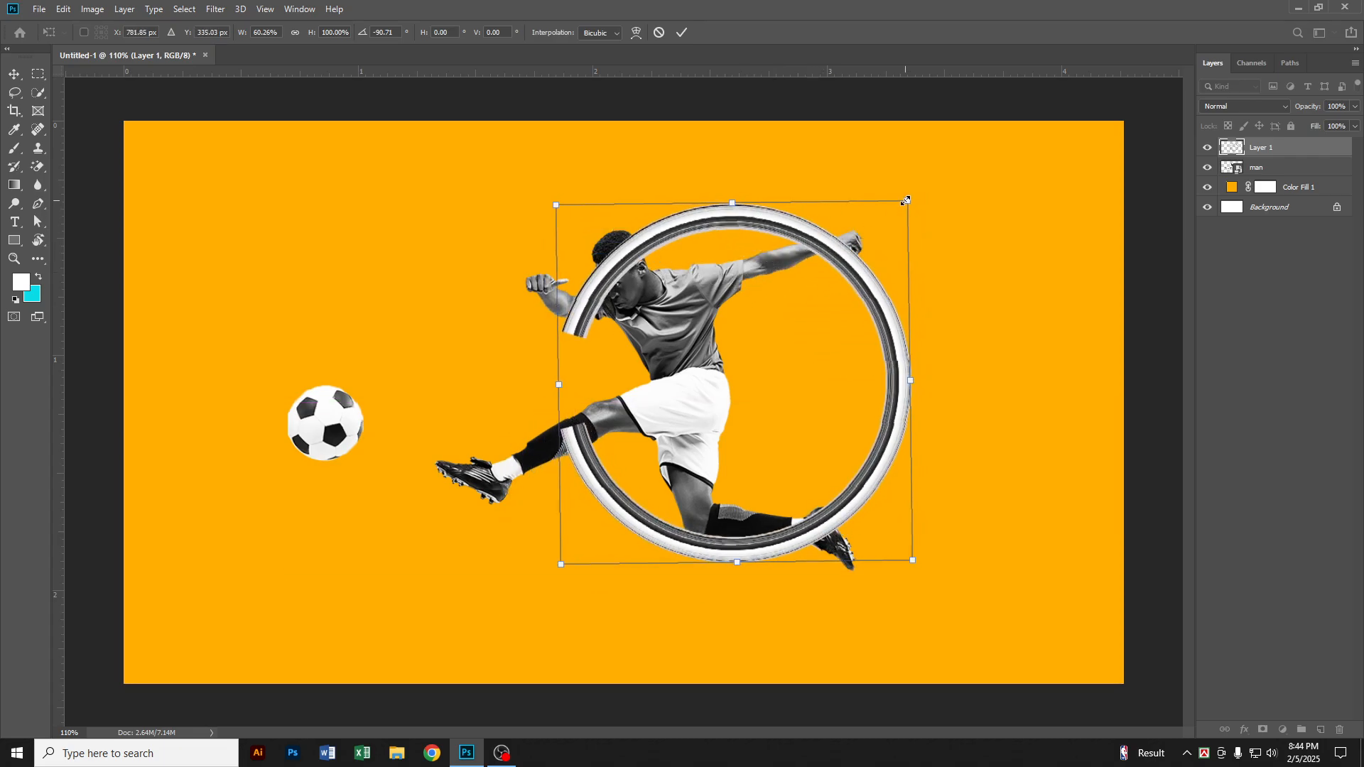
# Enlarge and reposition the ring so it encircles the man, and move its layer below the man layer
pyautogui.moveTo(907, 201); pyautogui.dragTo(941, 168)
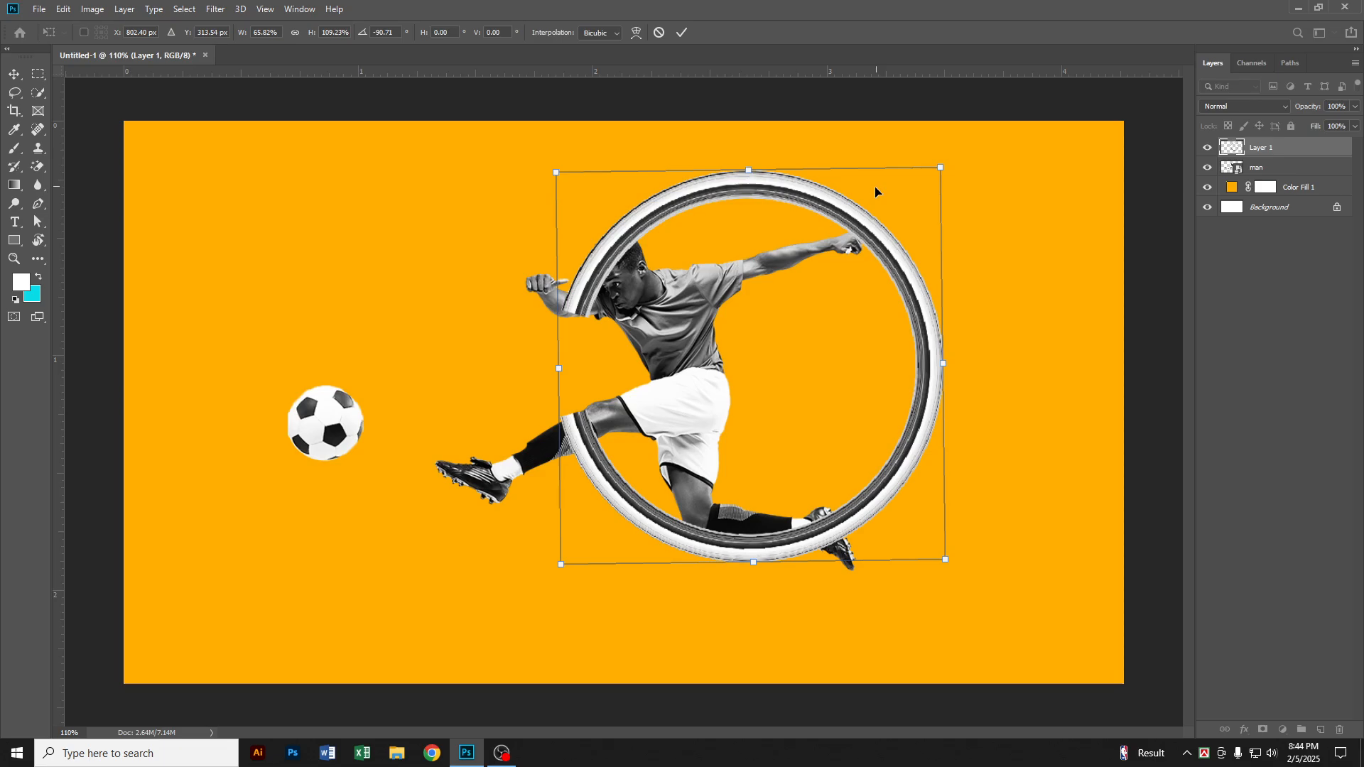
pyautogui.moveTo(855, 221)
pyautogui.mouseDown()
pyautogui.moveTo(873, 217)
pyautogui.moveTo(831, 217)
pyautogui.mouseUp()
pyautogui.moveTo(925, 164); pyautogui.dragTo(956, 131)
pyautogui.moveTo(919, 244); pyautogui.dragTo(909, 253)
pyautogui.moveTo(1265, 145); pyautogui.dragTo(1264, 176)
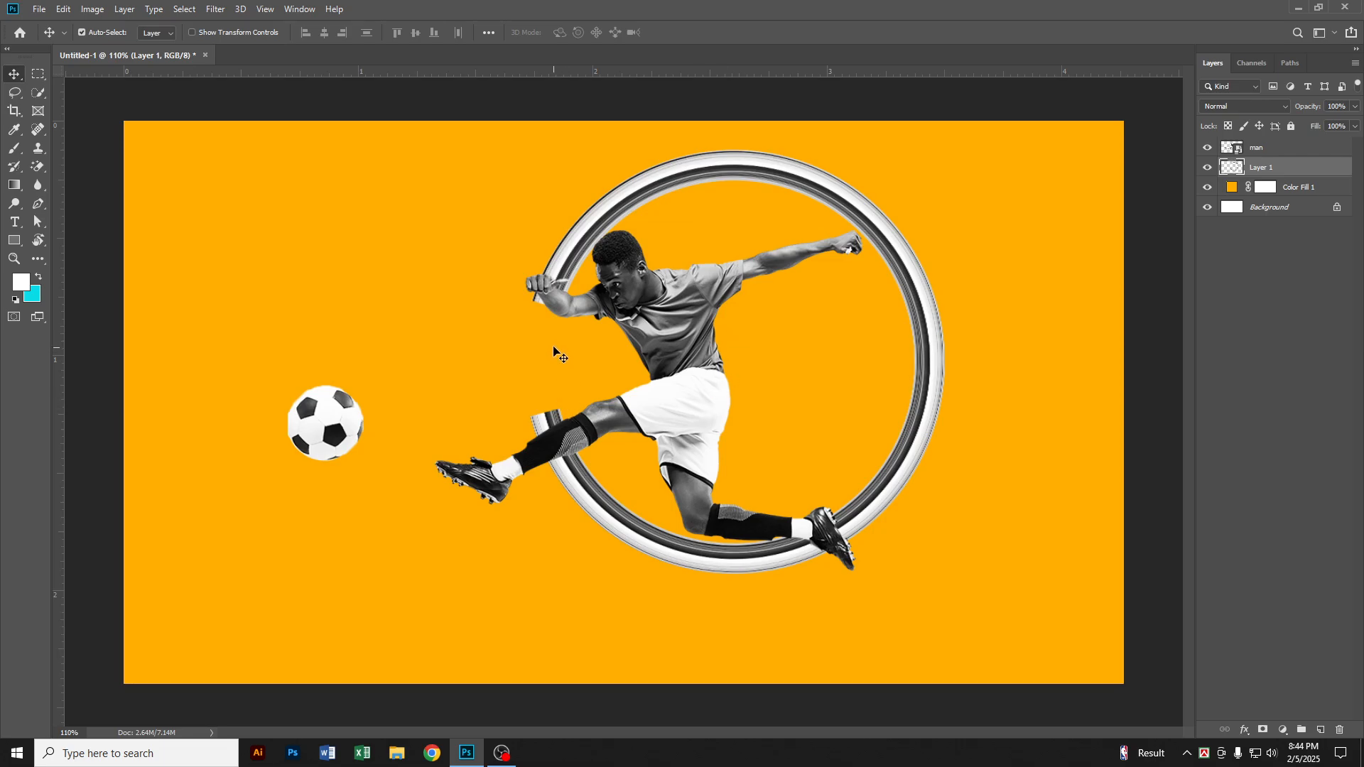
pyautogui.scroll(3, 550, 318)
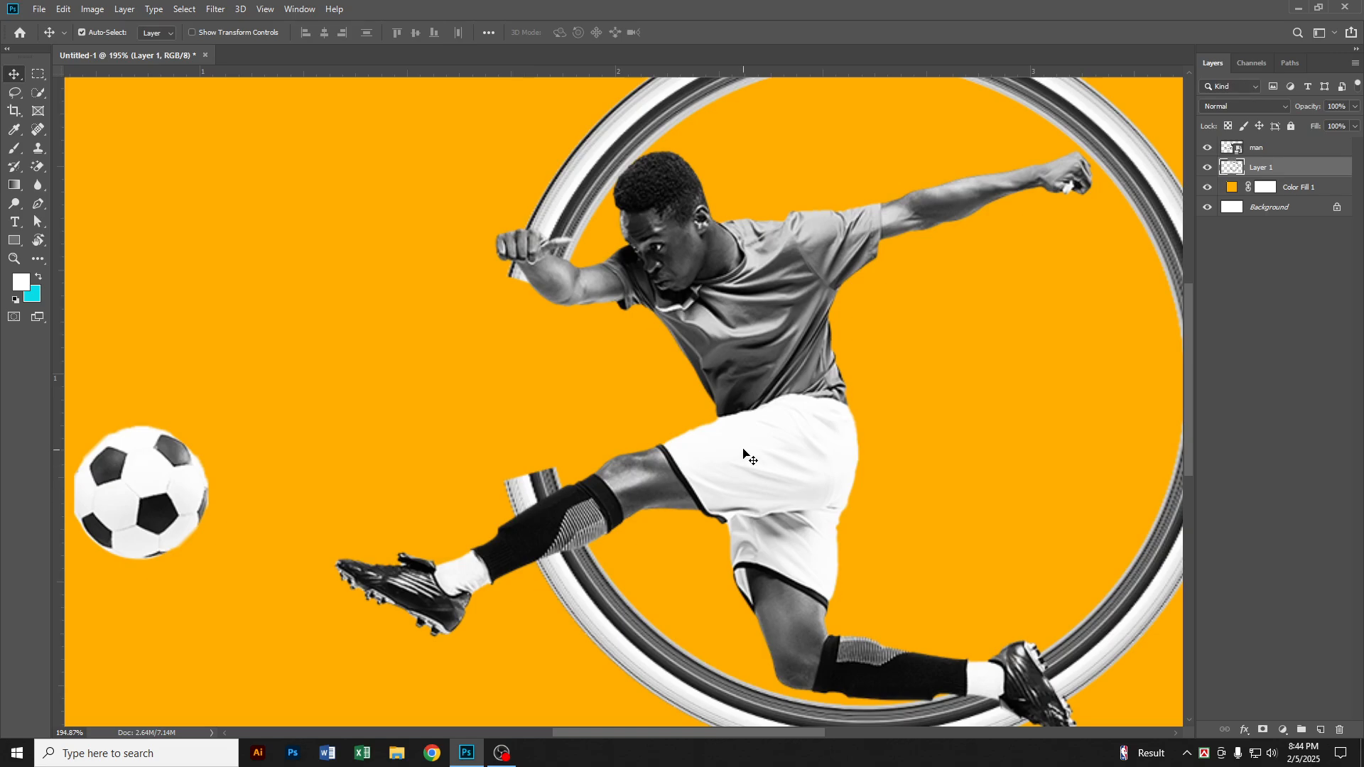
# Erase the ring's loose ends above the kicking leg and below the man's raised fist using a 40 px Eraser
pyautogui.scroll(-2, 748, 446)
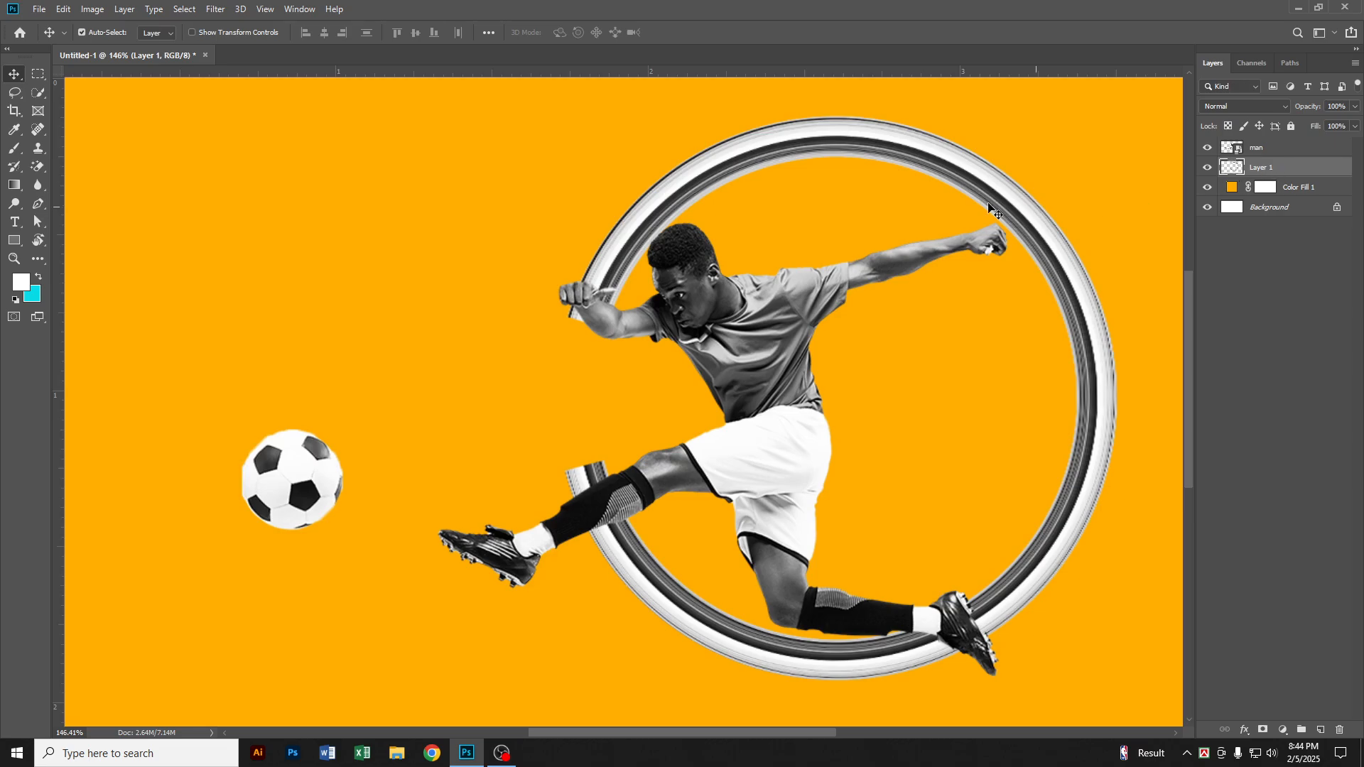
pyautogui.click(38, 167)
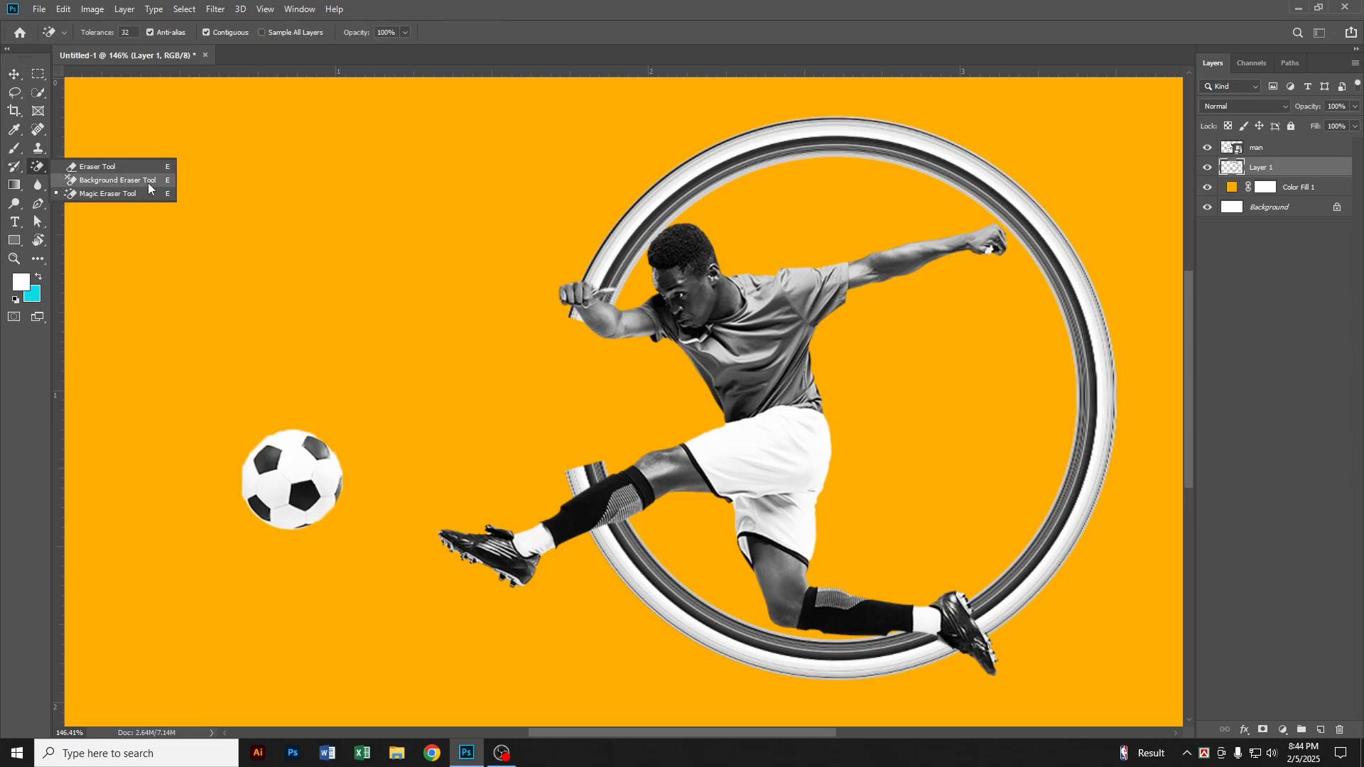
pyautogui.click(103, 166)
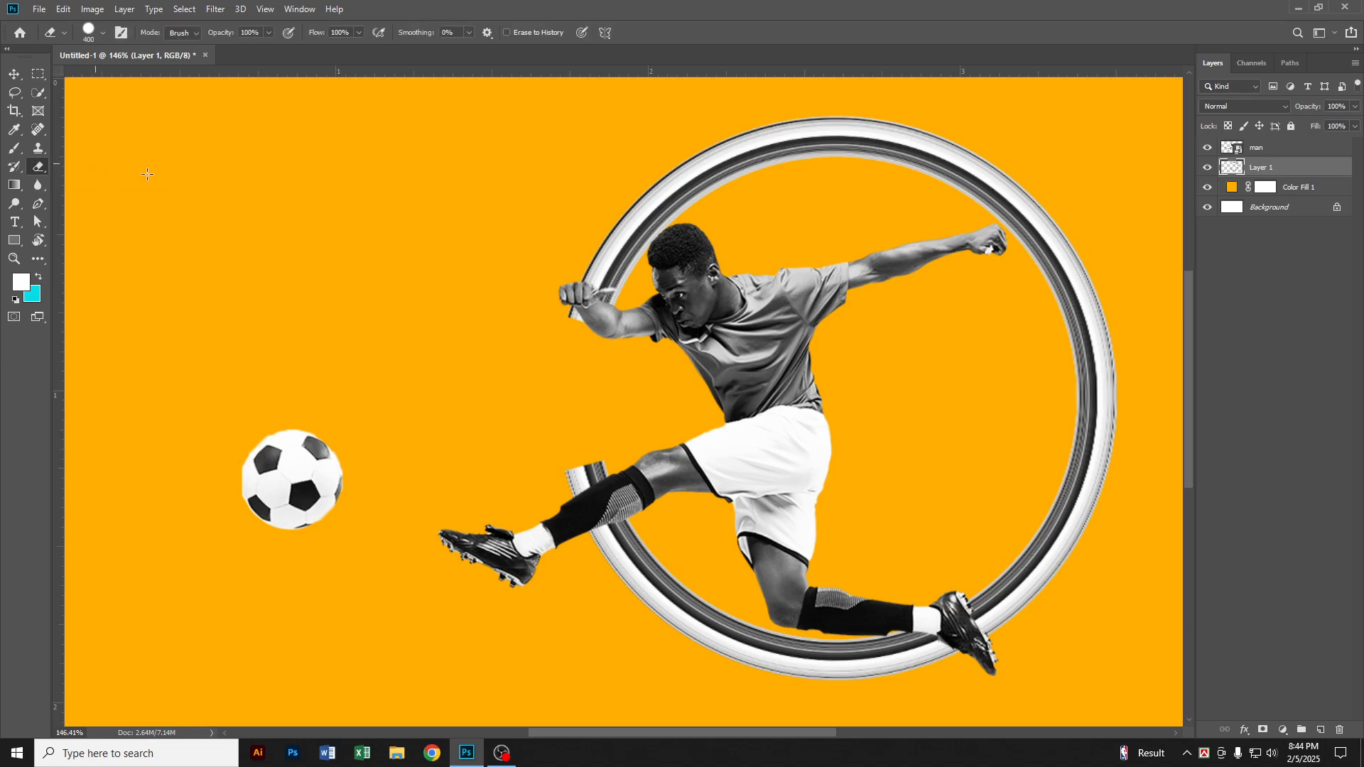
pyautogui.press('v')
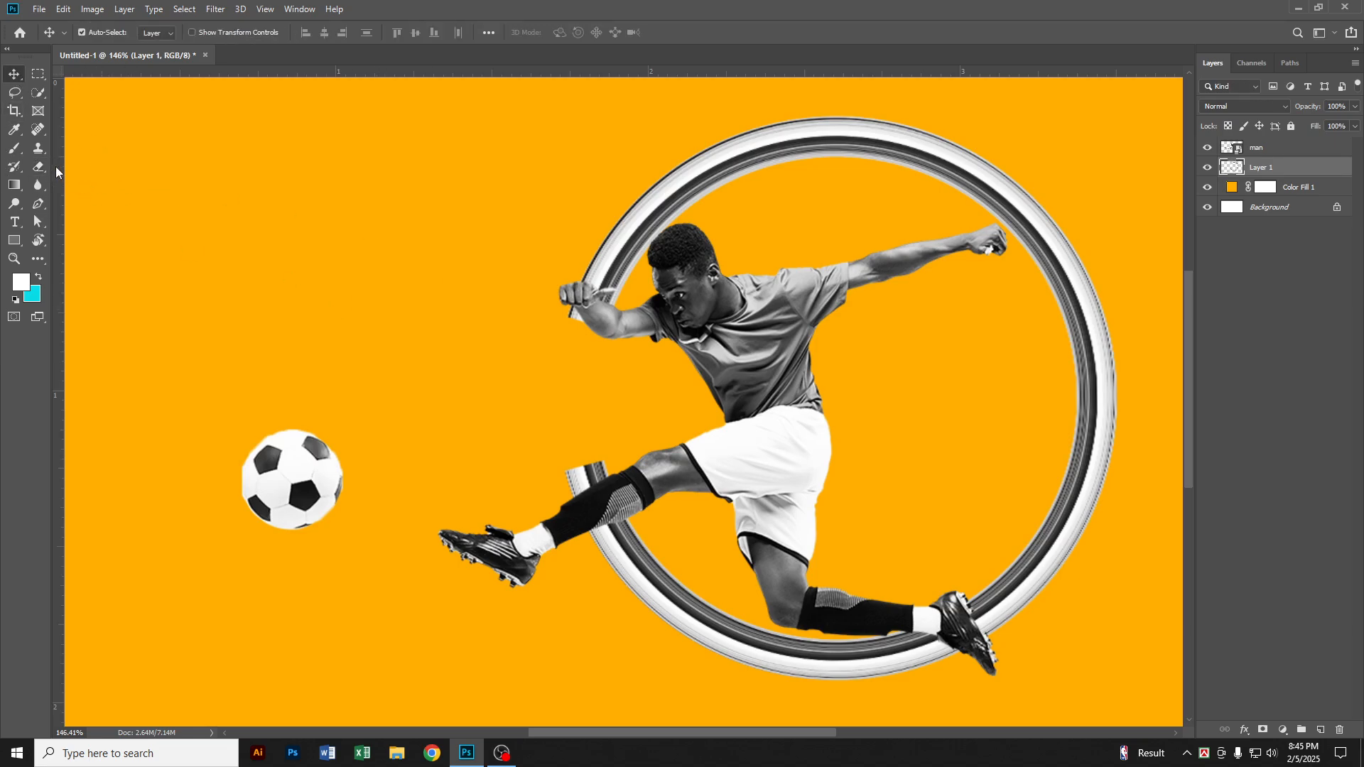
pyautogui.click(38, 167)
pyautogui.click(103, 166)
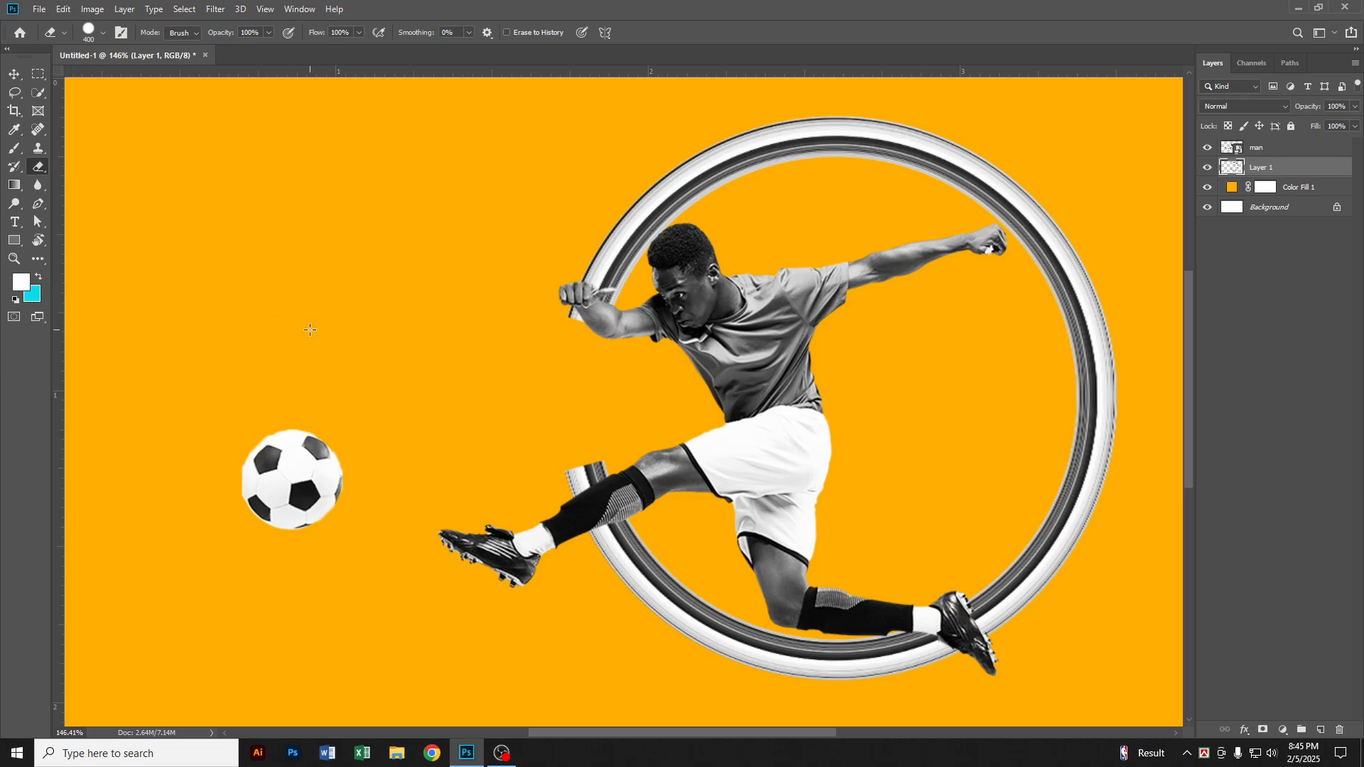
pyautogui.press('[')
pyautogui.press('[')
pyautogui.press('[')
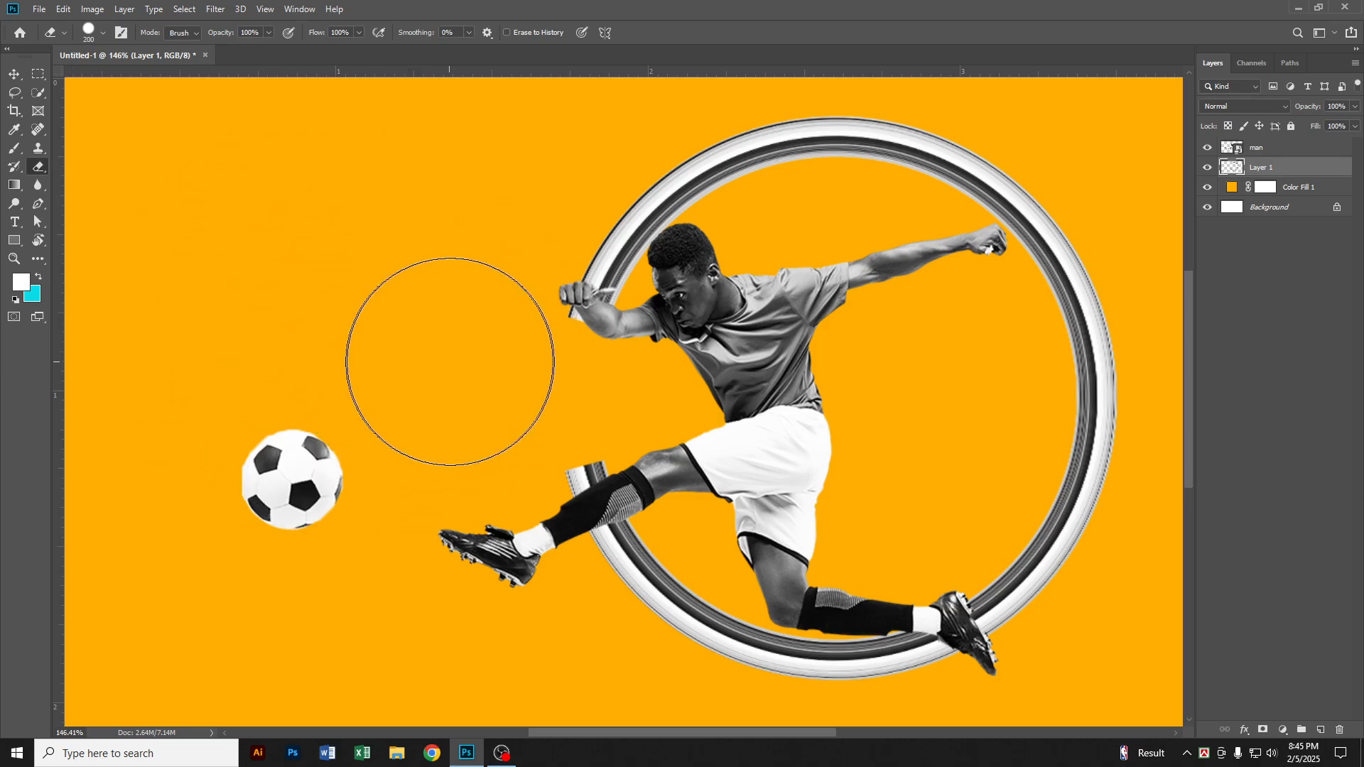
pyautogui.press('[')
pyautogui.press('[')
pyautogui.press('[')
pyautogui.press('[')
pyautogui.press('[')
pyautogui.press('[')
pyautogui.press('[')
pyautogui.press('[')
pyautogui.press('[')
pyautogui.press('[')
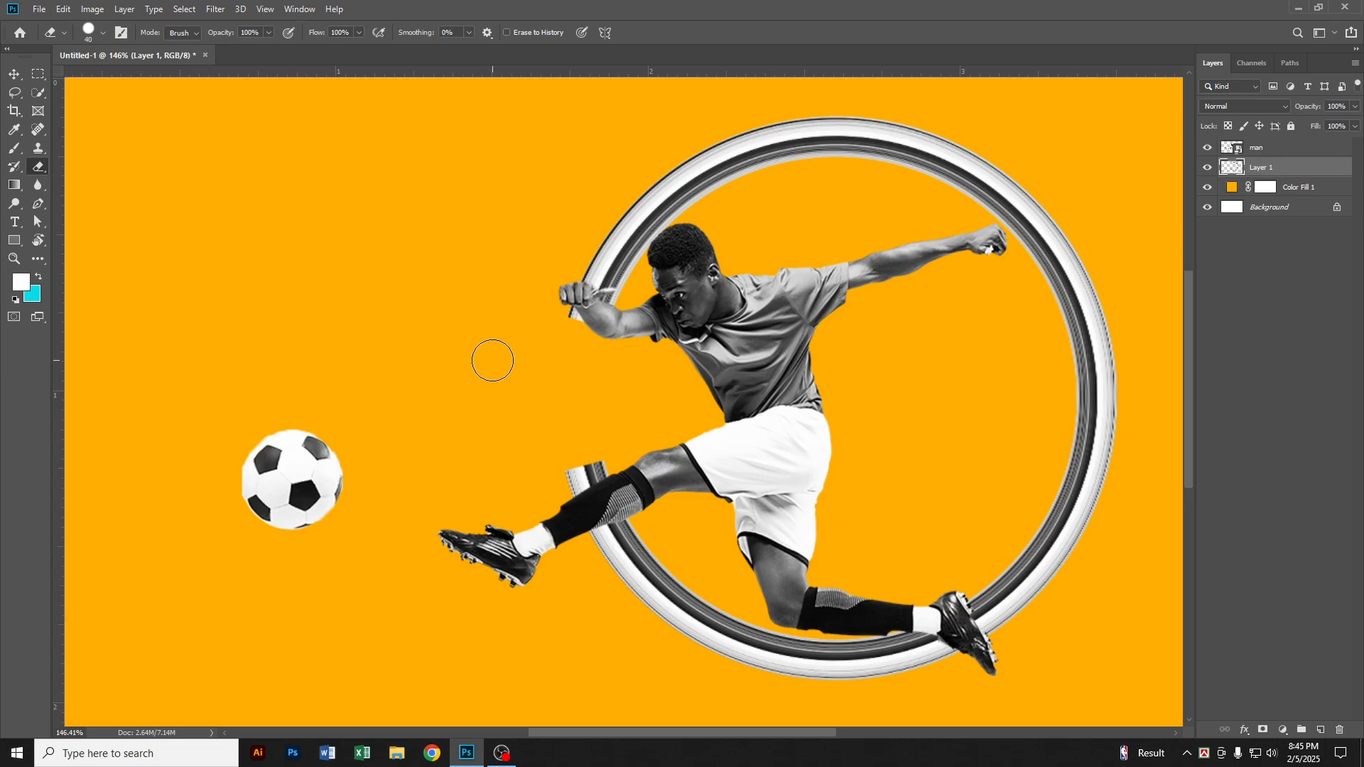
pyautogui.scroll(5, 576, 473)
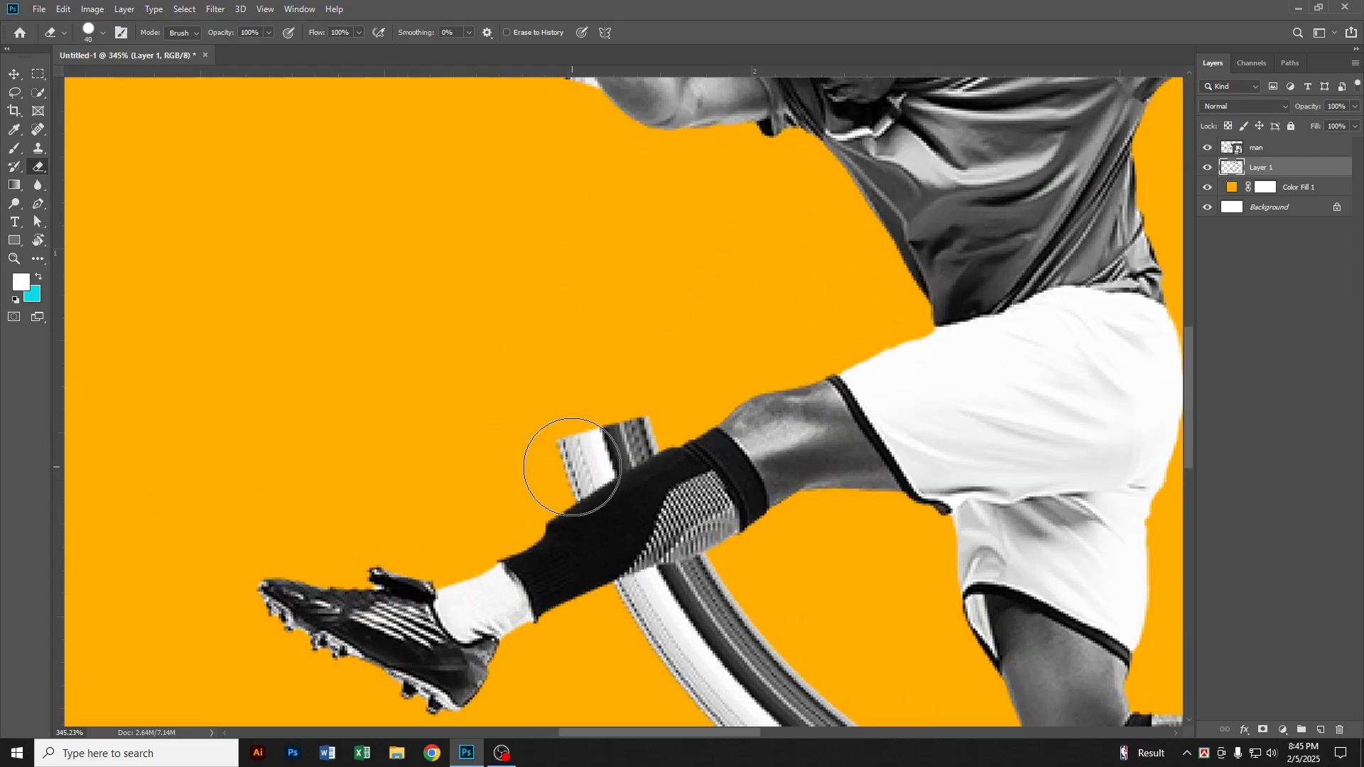
pyautogui.moveTo(685, 201); pyautogui.dragTo(697, 400)
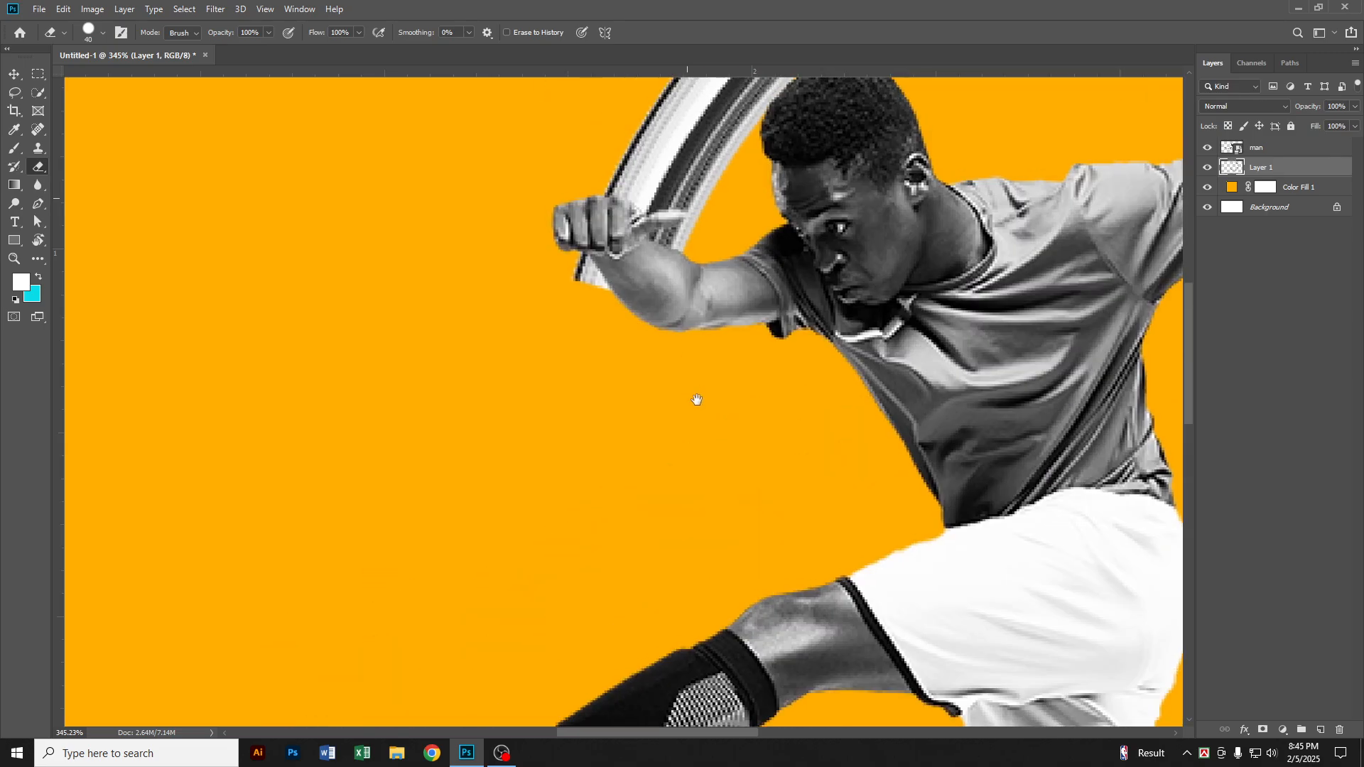
pyautogui.moveTo(579, 296)
pyautogui.mouseDown()
pyautogui.moveTo(564, 274)
pyautogui.moveTo(594, 320)
pyautogui.mouseUp()
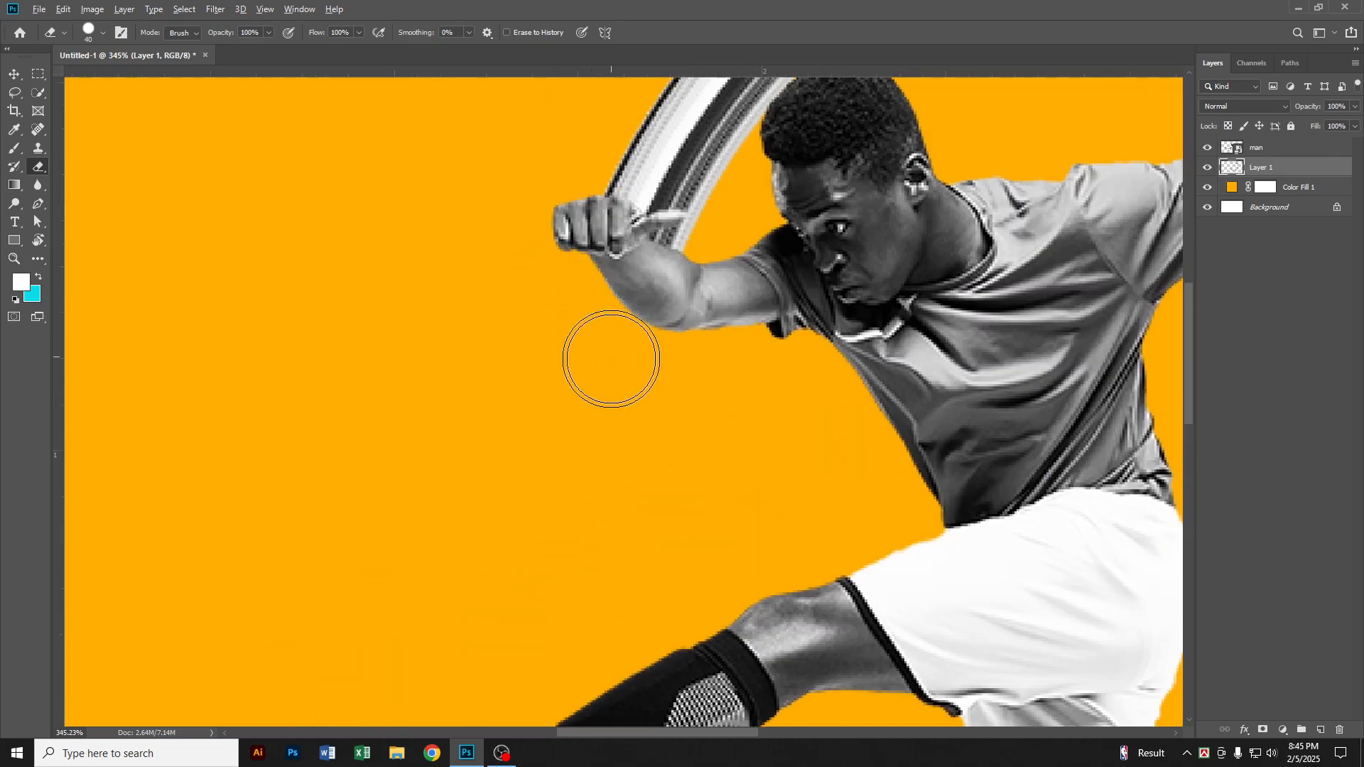
pyautogui.scroll(-6, 612, 359)
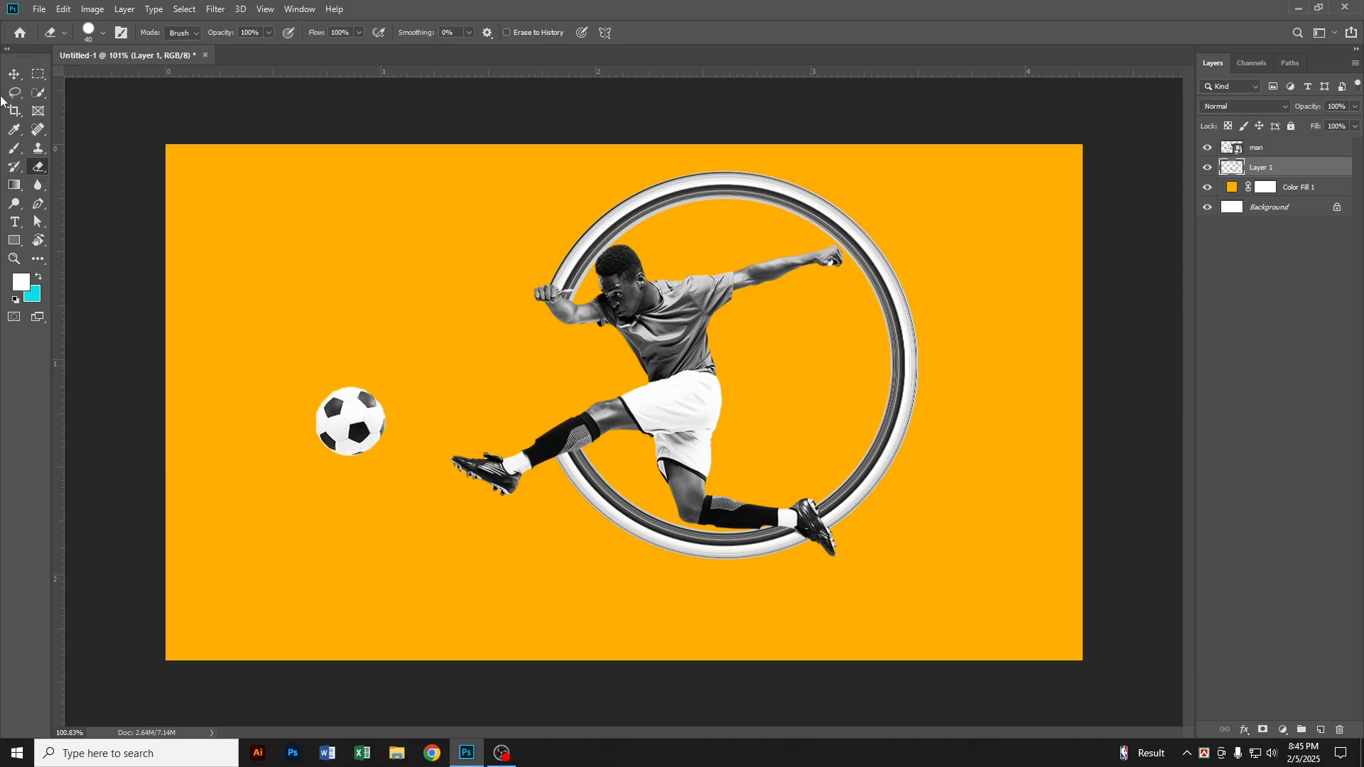
# Scale the man and ring layers together to 83.36% and reposition them near the canvas centre
pyautogui.click(14, 73)
pyautogui.scroll(1, 693, 327)
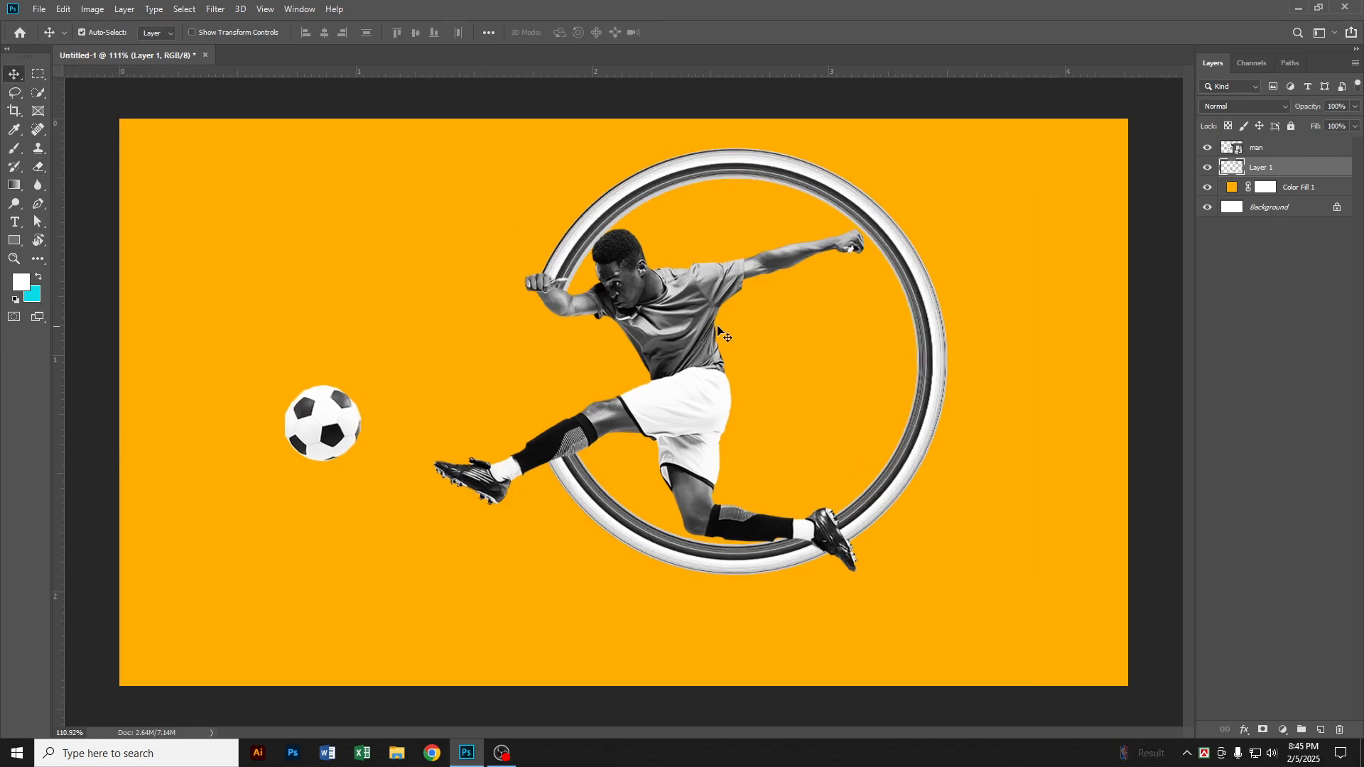
pyautogui.keyDown('shift'); pyautogui.click(1279, 151); pyautogui.keyUp('shift')
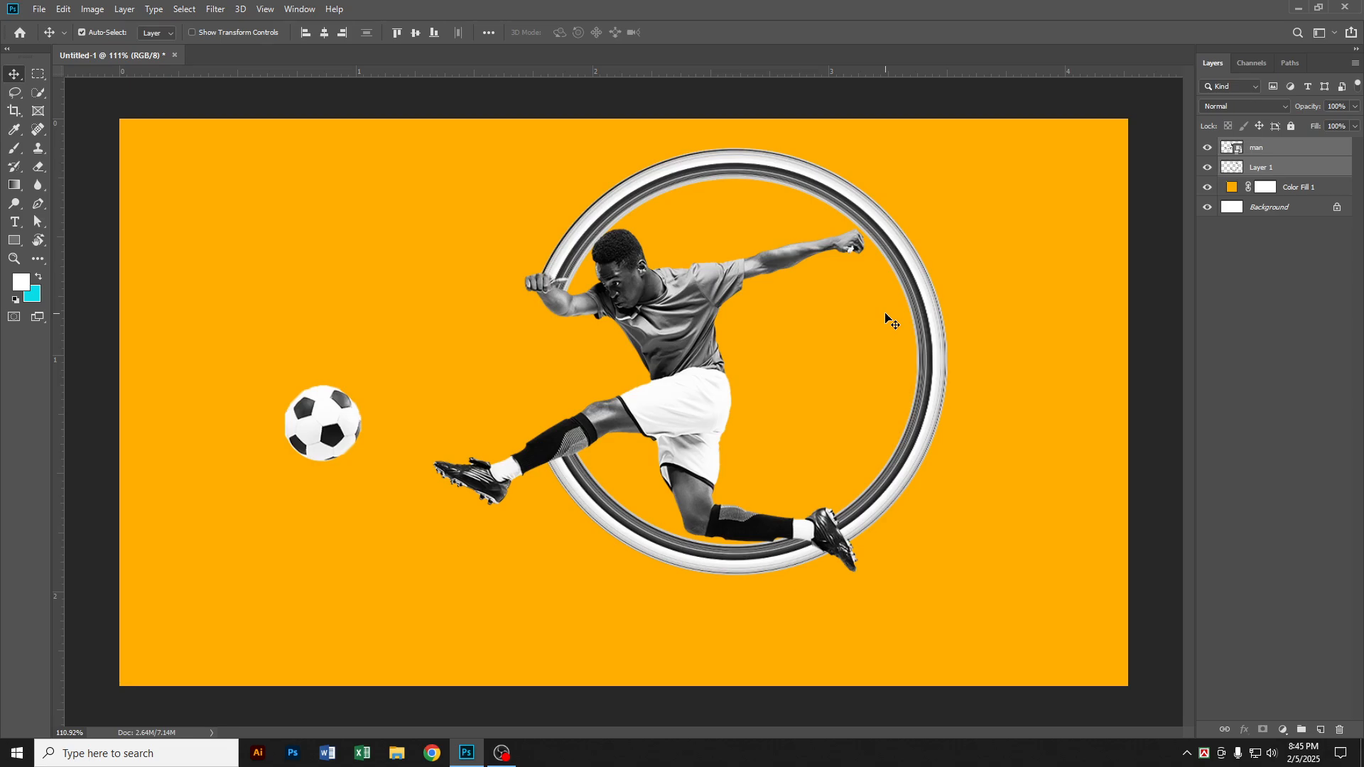
pyautogui.moveTo(923, 321); pyautogui.dragTo(839, 373)
pyautogui.hotkey('ctrl', 't')
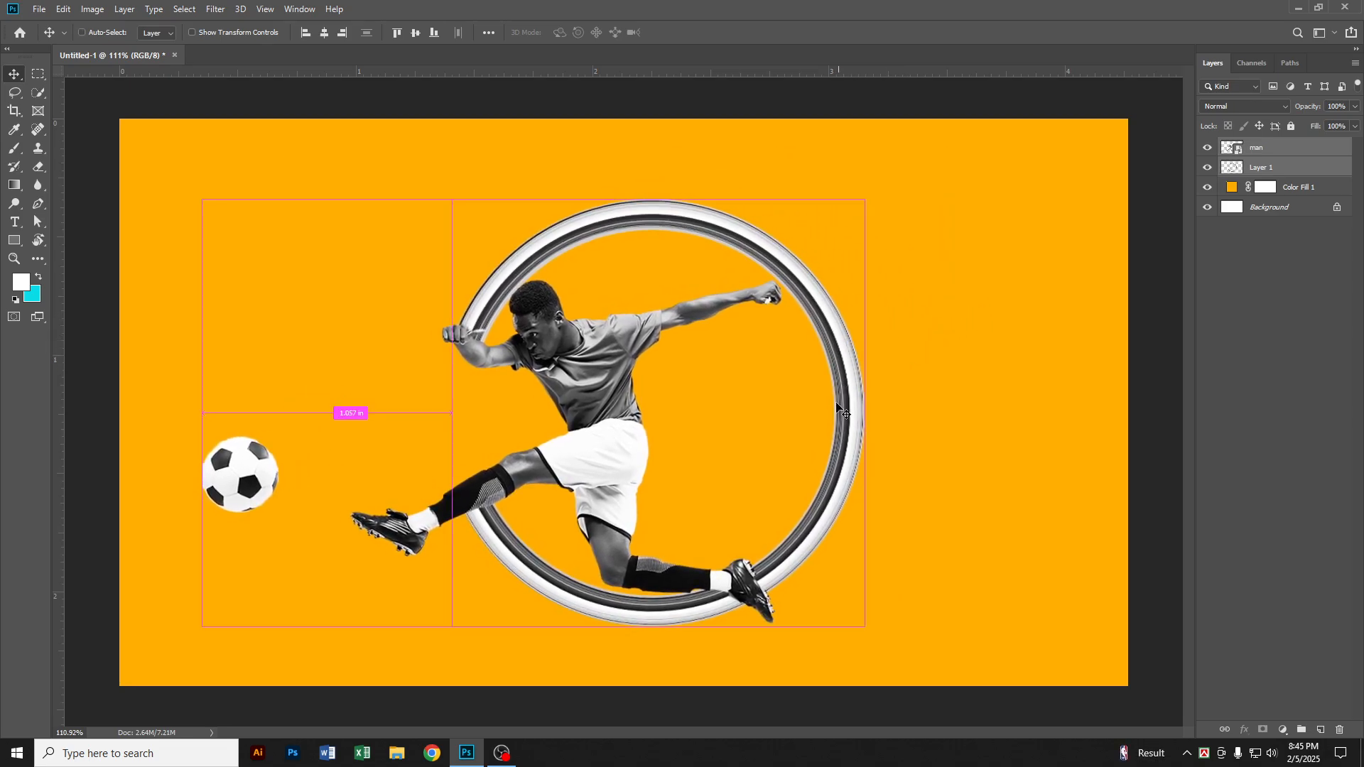
pyautogui.moveTo(861, 203); pyautogui.dragTo(746, 270)
pyautogui.moveTo(724, 361); pyautogui.dragTo(815, 329)
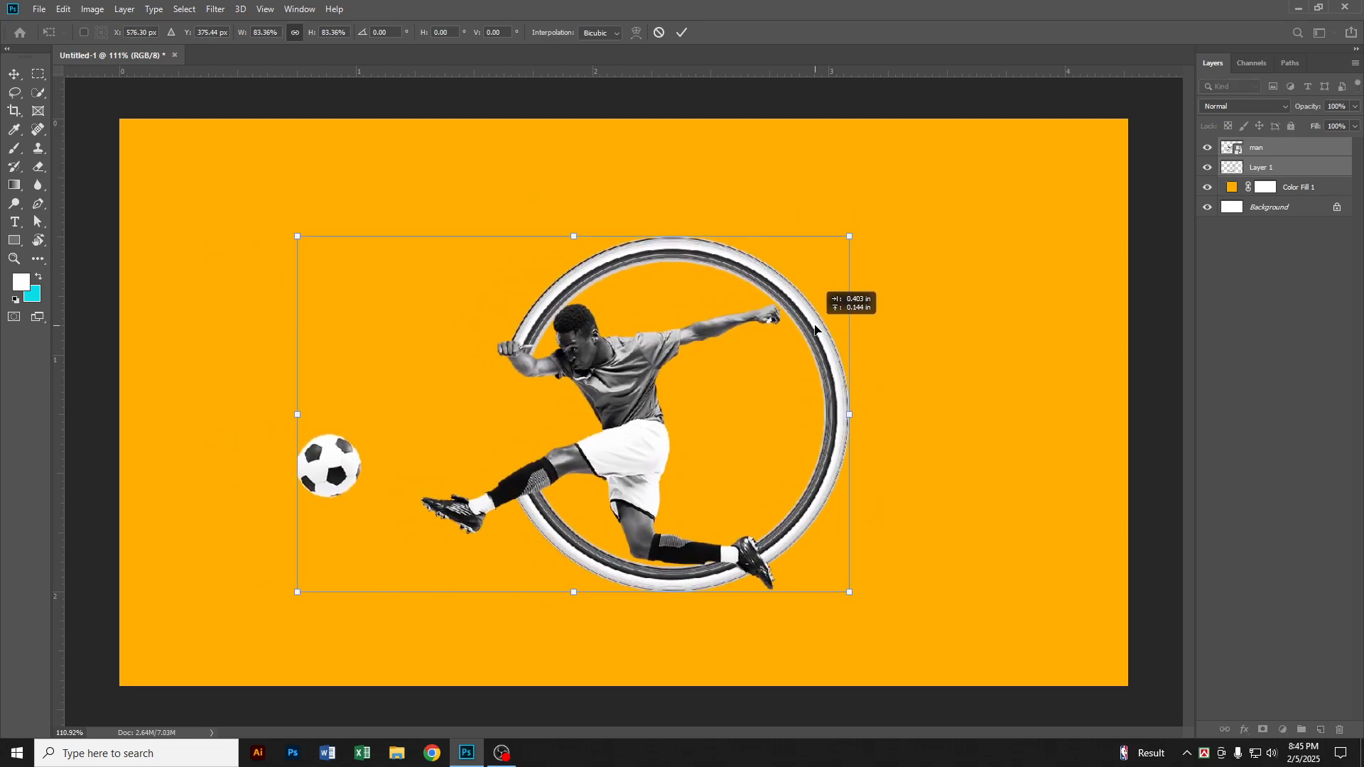
pyautogui.press('Return')
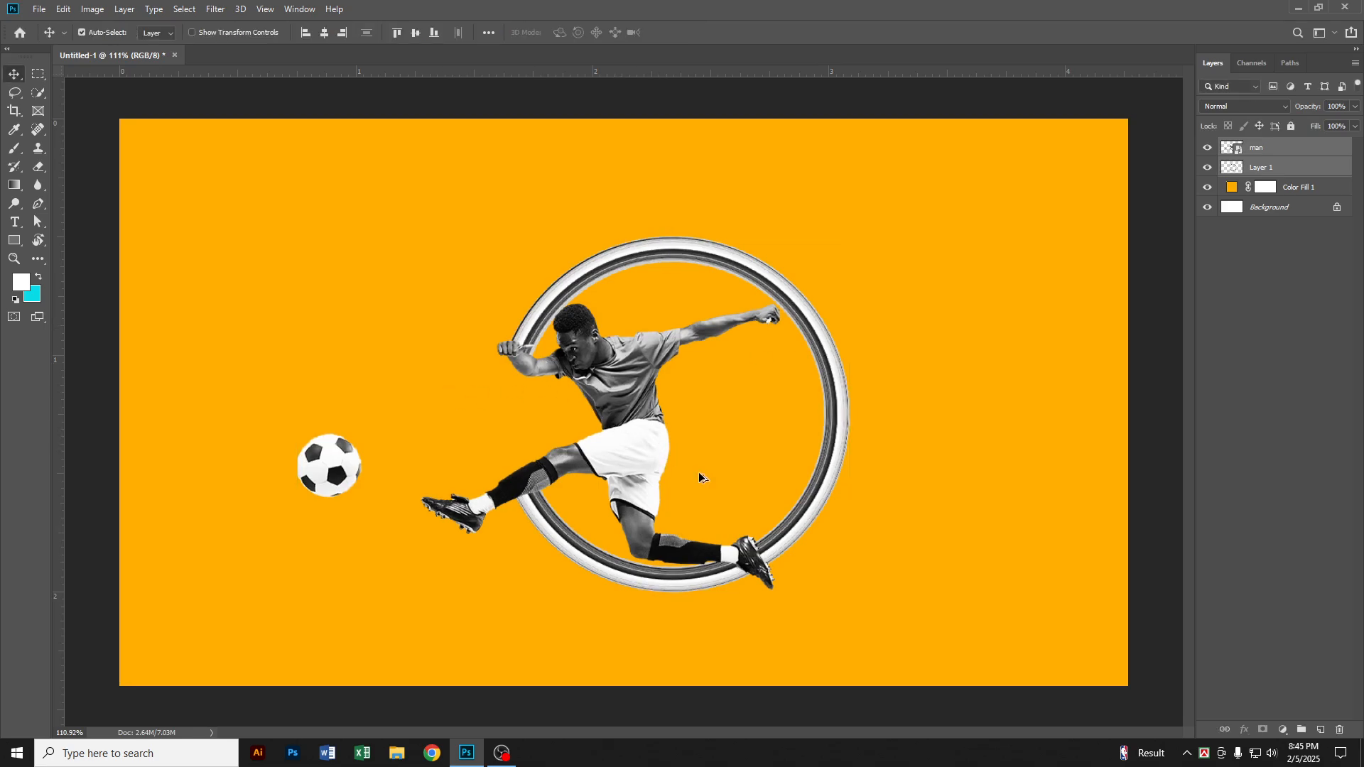
# Enlarge only the man layer to about 15.15% scale so his outstretched hand and rear foot reach past the ring
pyautogui.scroll(3, 693, 520)
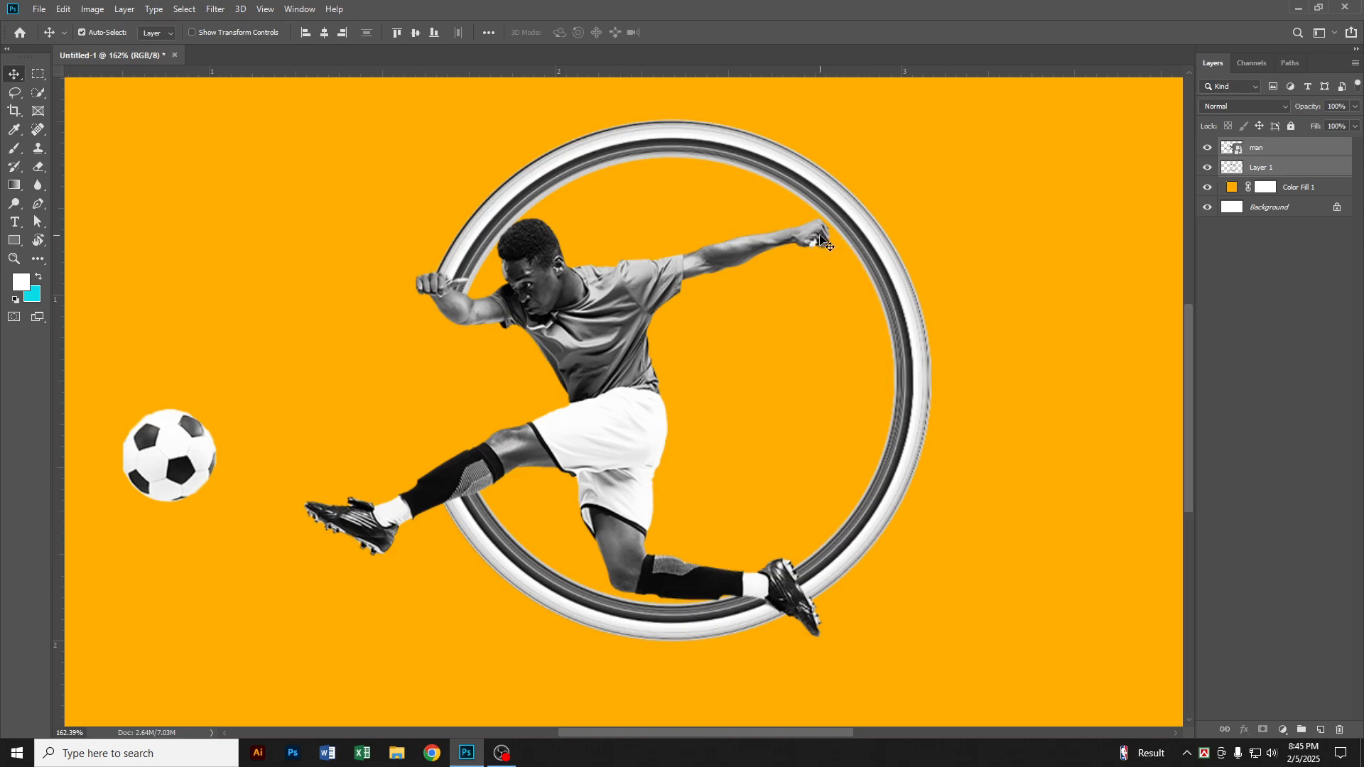
pyautogui.hotkey('ctrl', 't')
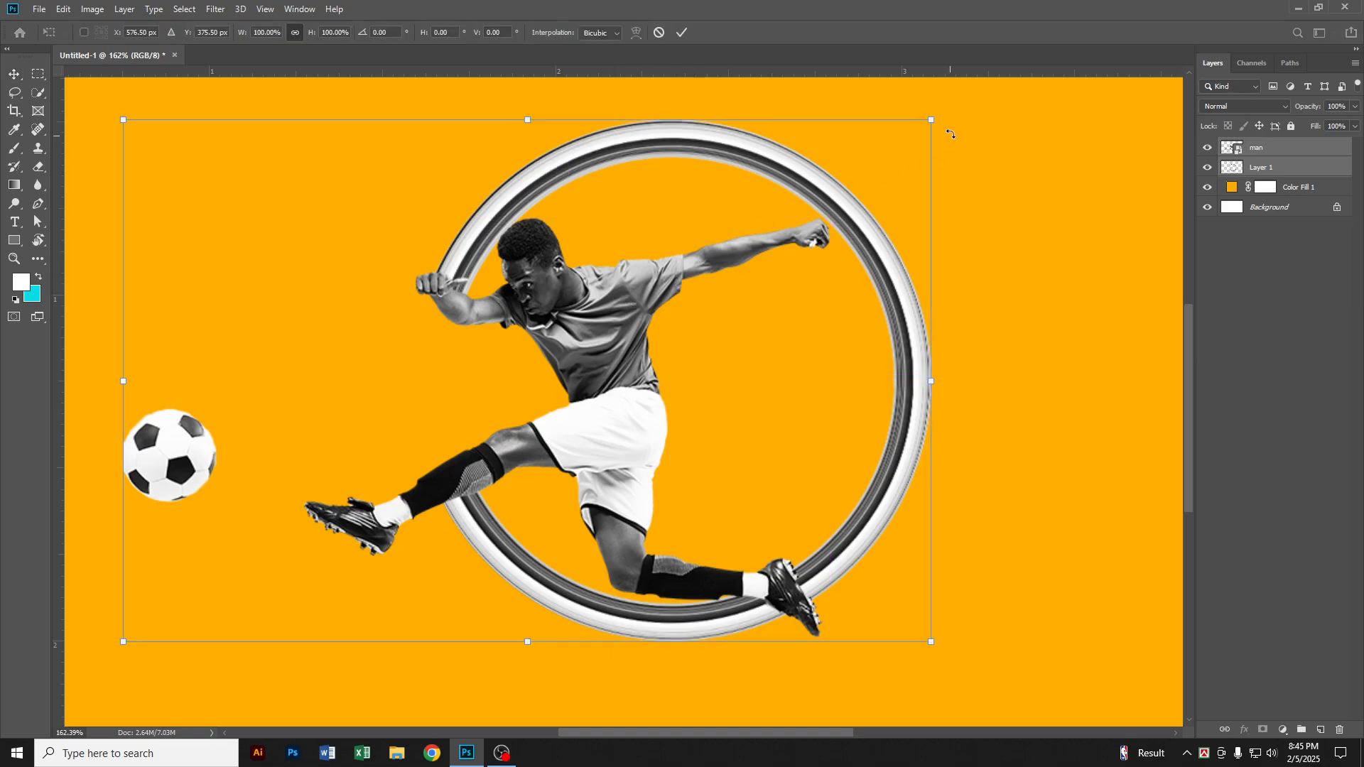
pyautogui.press('Return')
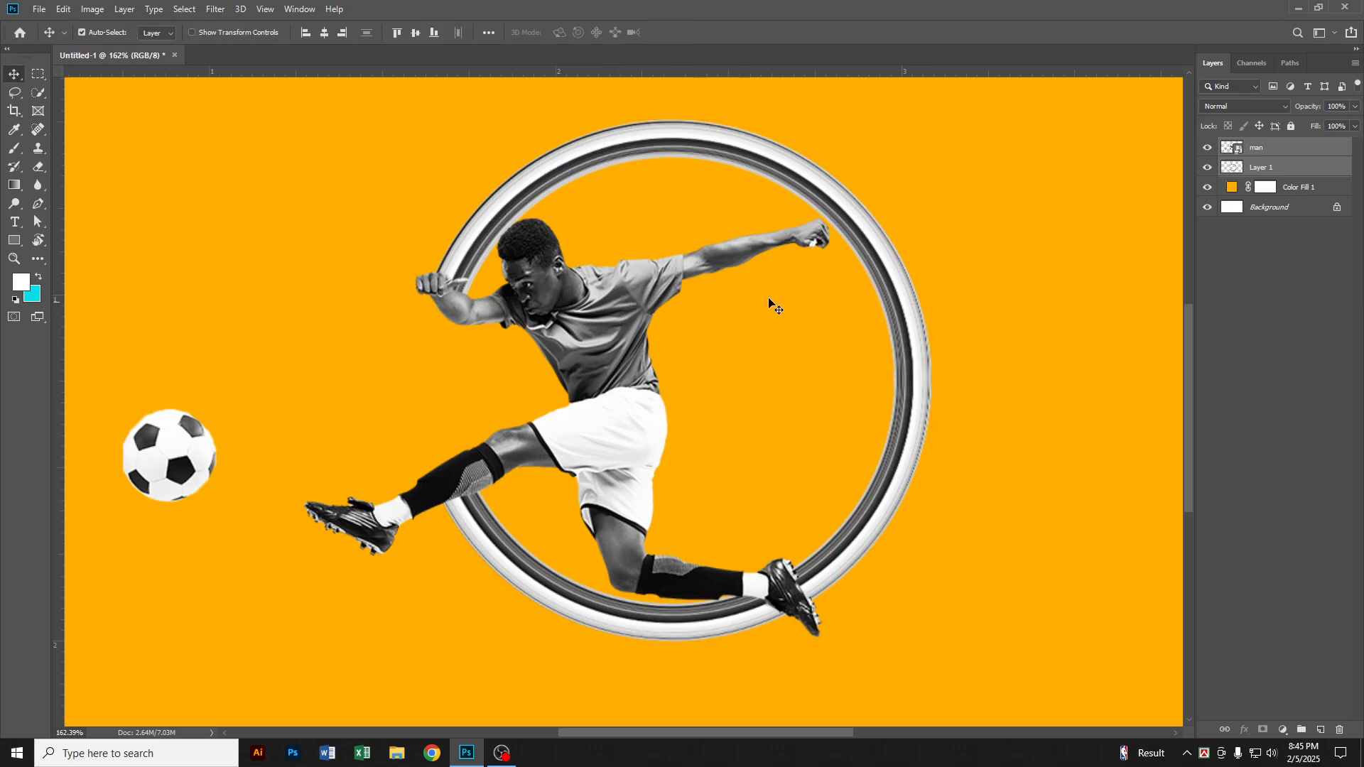
pyautogui.click(1308, 147)
pyautogui.hotkey('ctrl', 't')
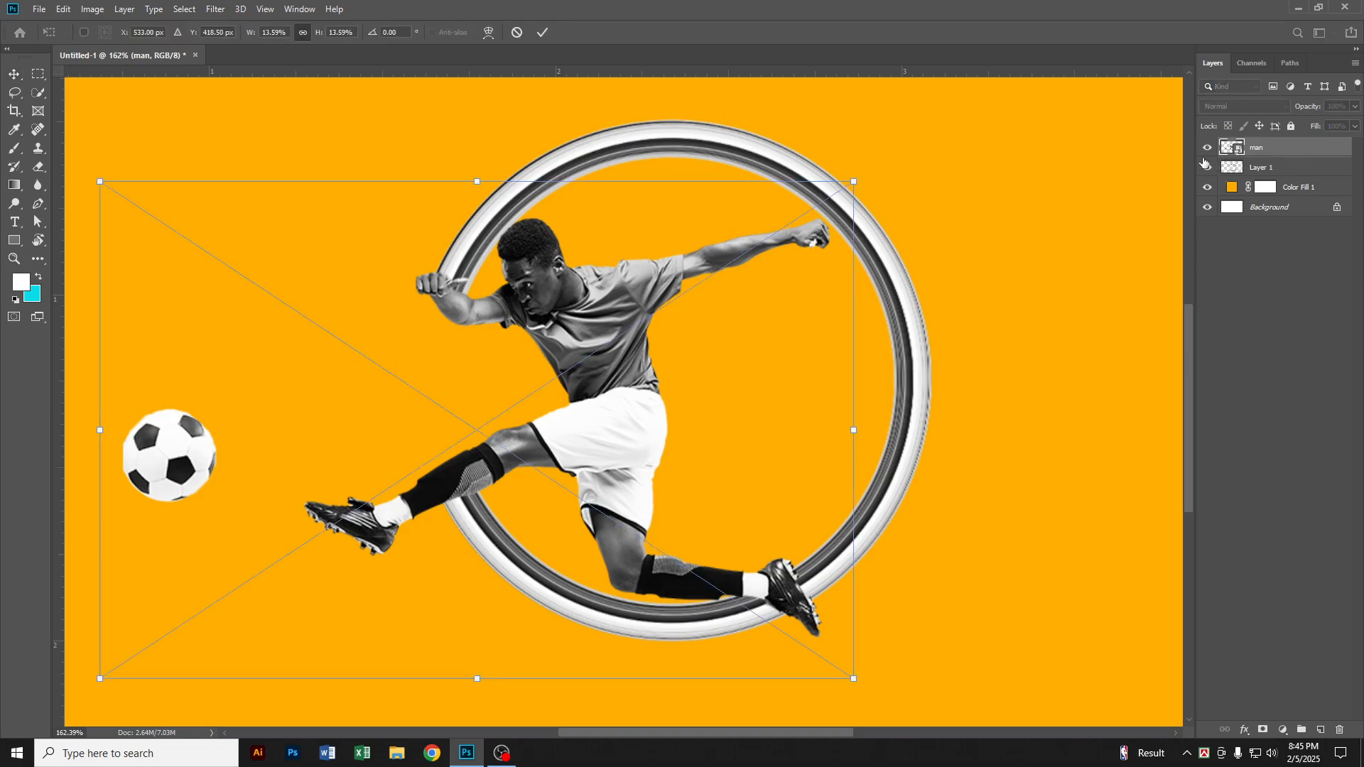
pyautogui.moveTo(854, 181); pyautogui.dragTo(969, 166)
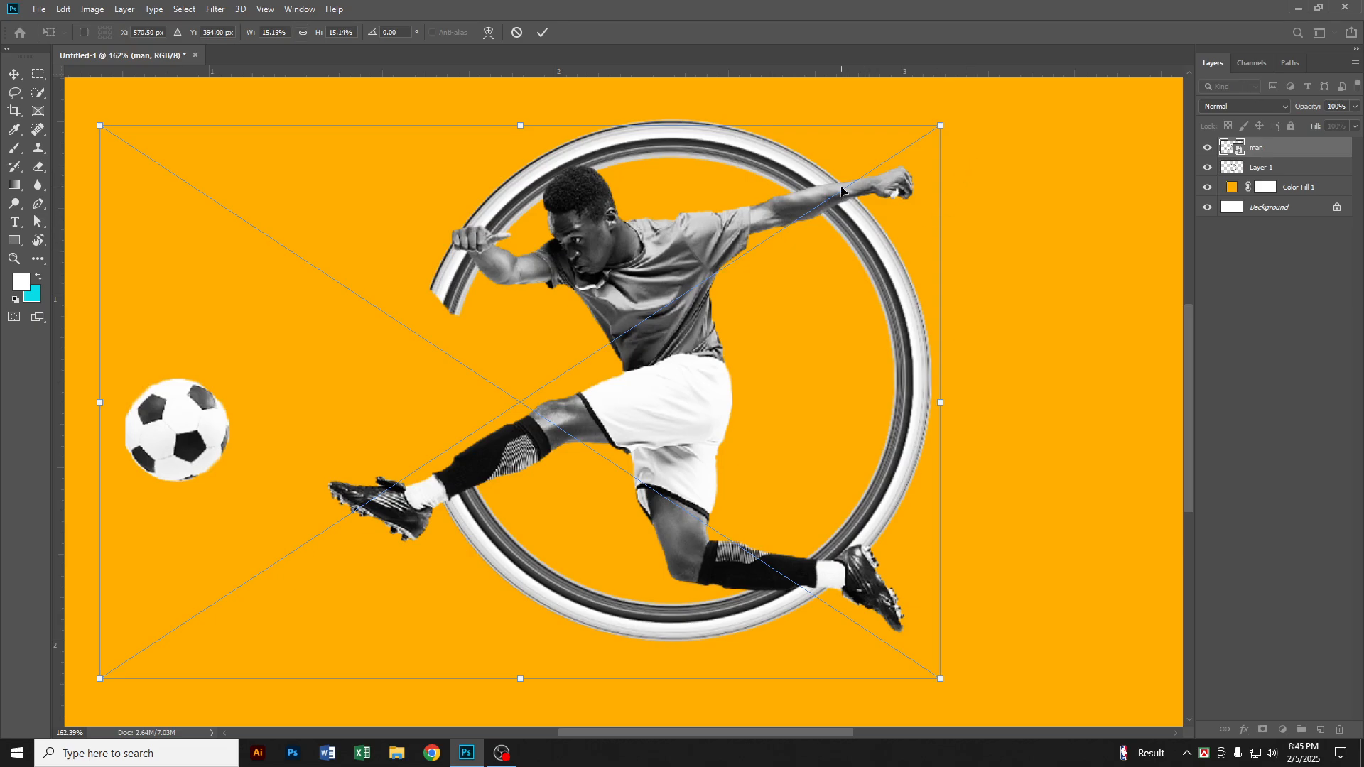
pyautogui.press('Return')
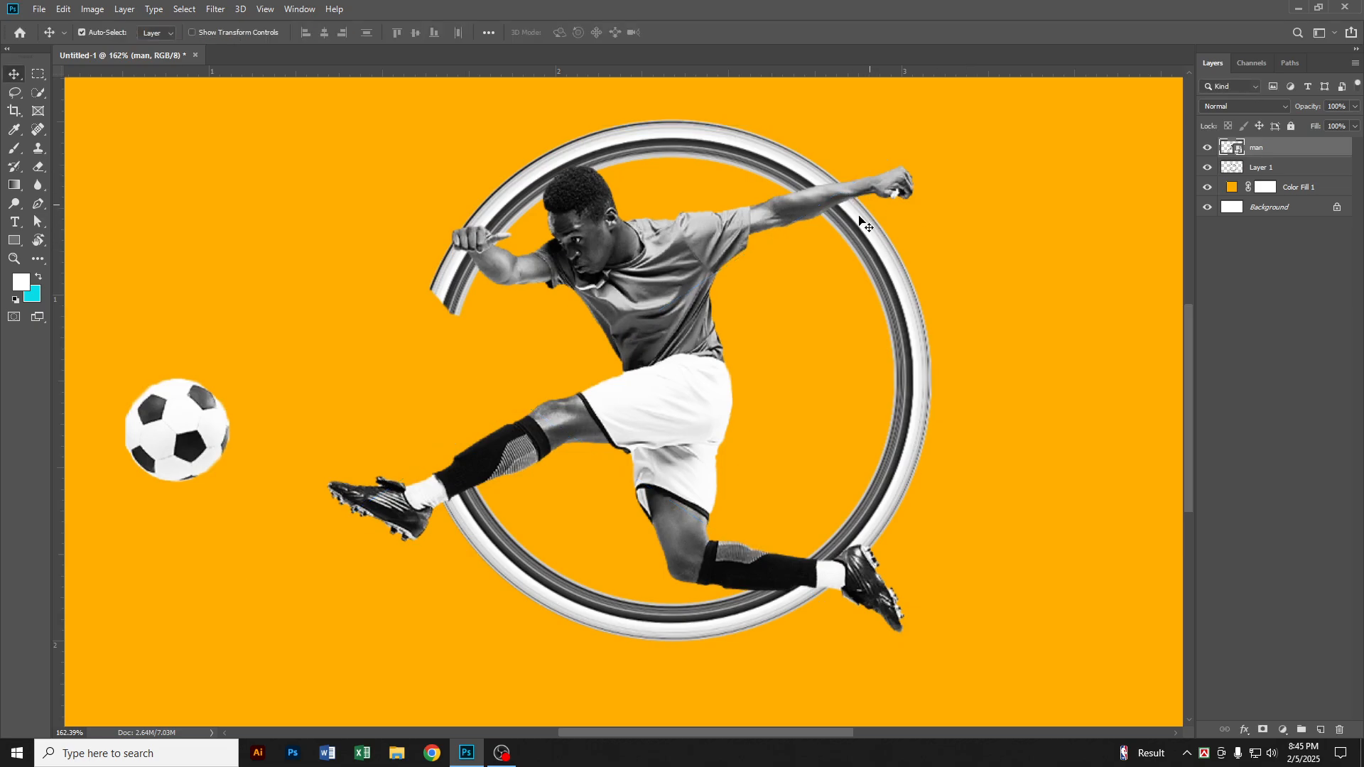
# Erase the end of the ring that sticks out below the man's raised fist
pyautogui.click(1266, 174)
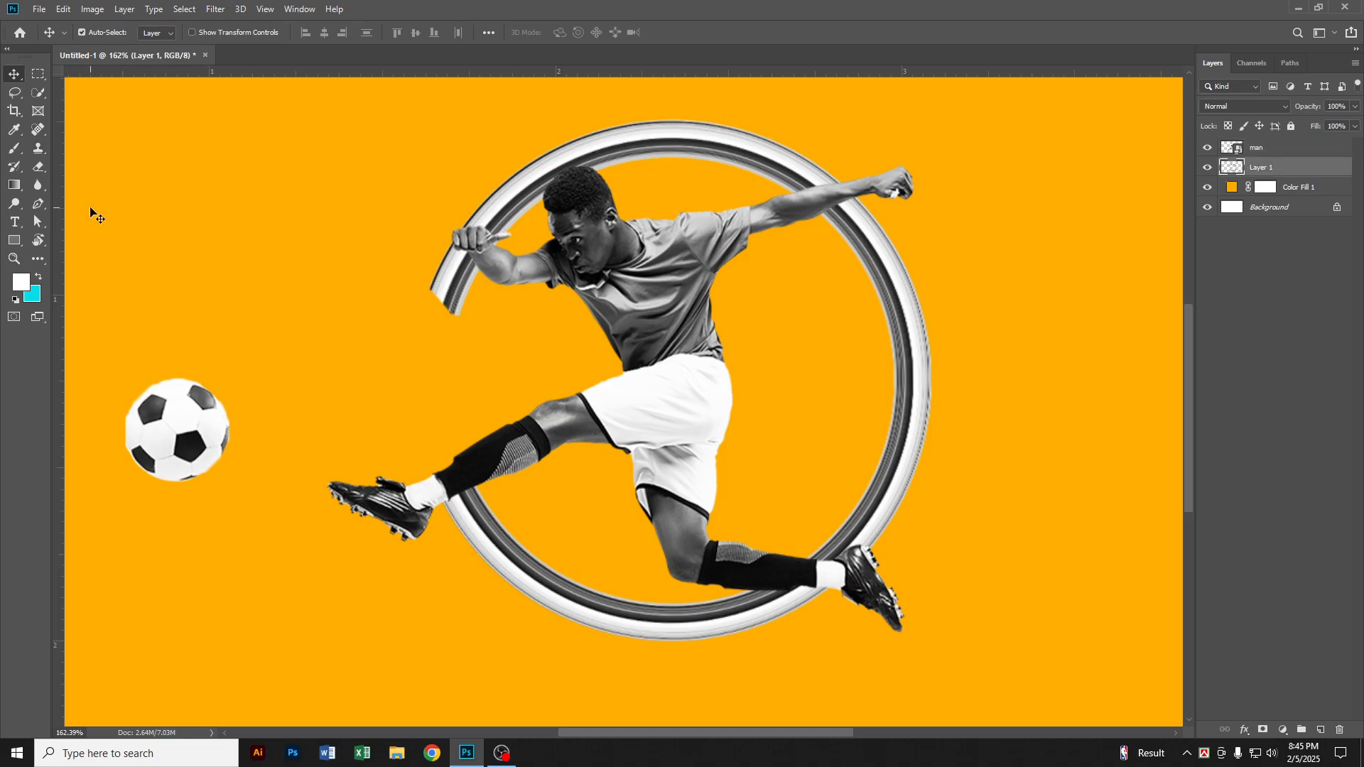
pyautogui.click(39, 168)
pyautogui.moveTo(434, 278)
pyautogui.mouseDown()
pyautogui.moveTo(455, 245)
pyautogui.moveTo(453, 265)
pyautogui.moveTo(469, 266)
pyautogui.mouseUp()
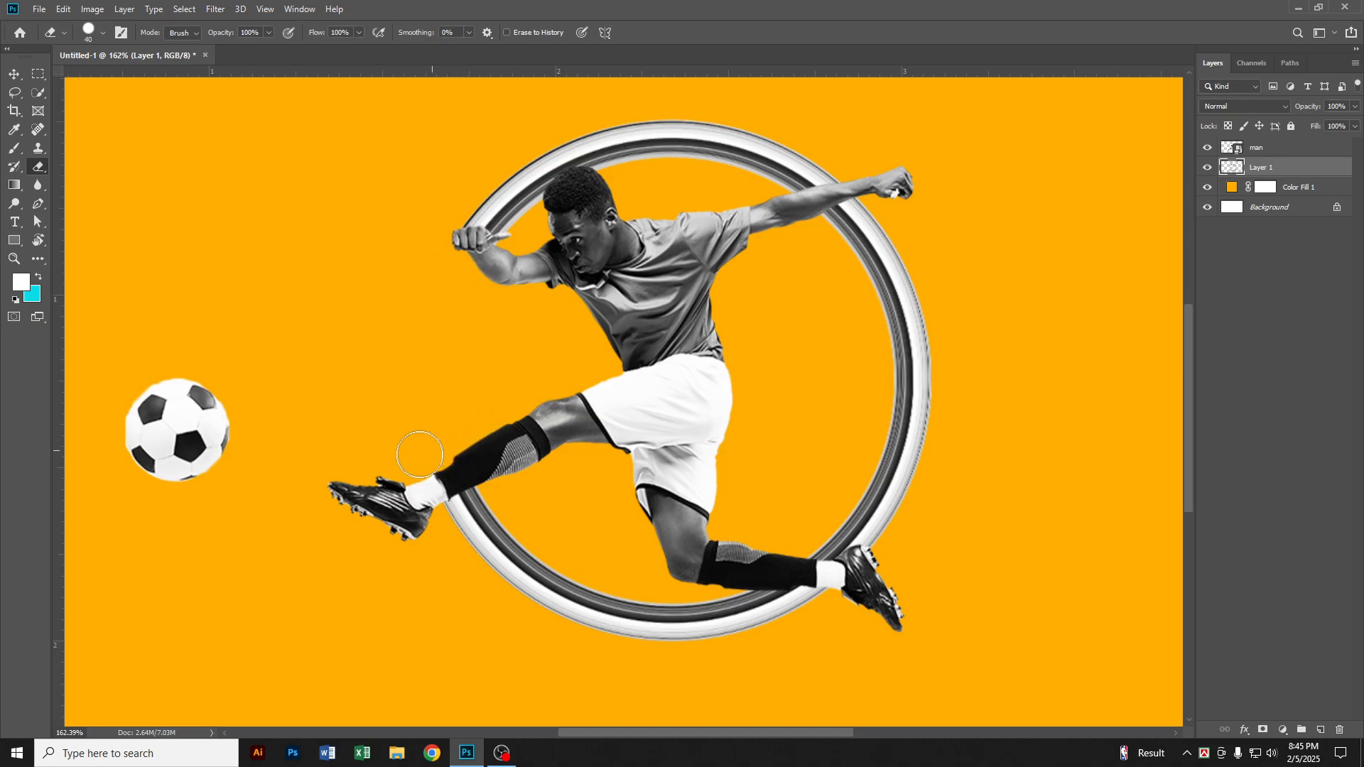
pyautogui.click(14, 74)
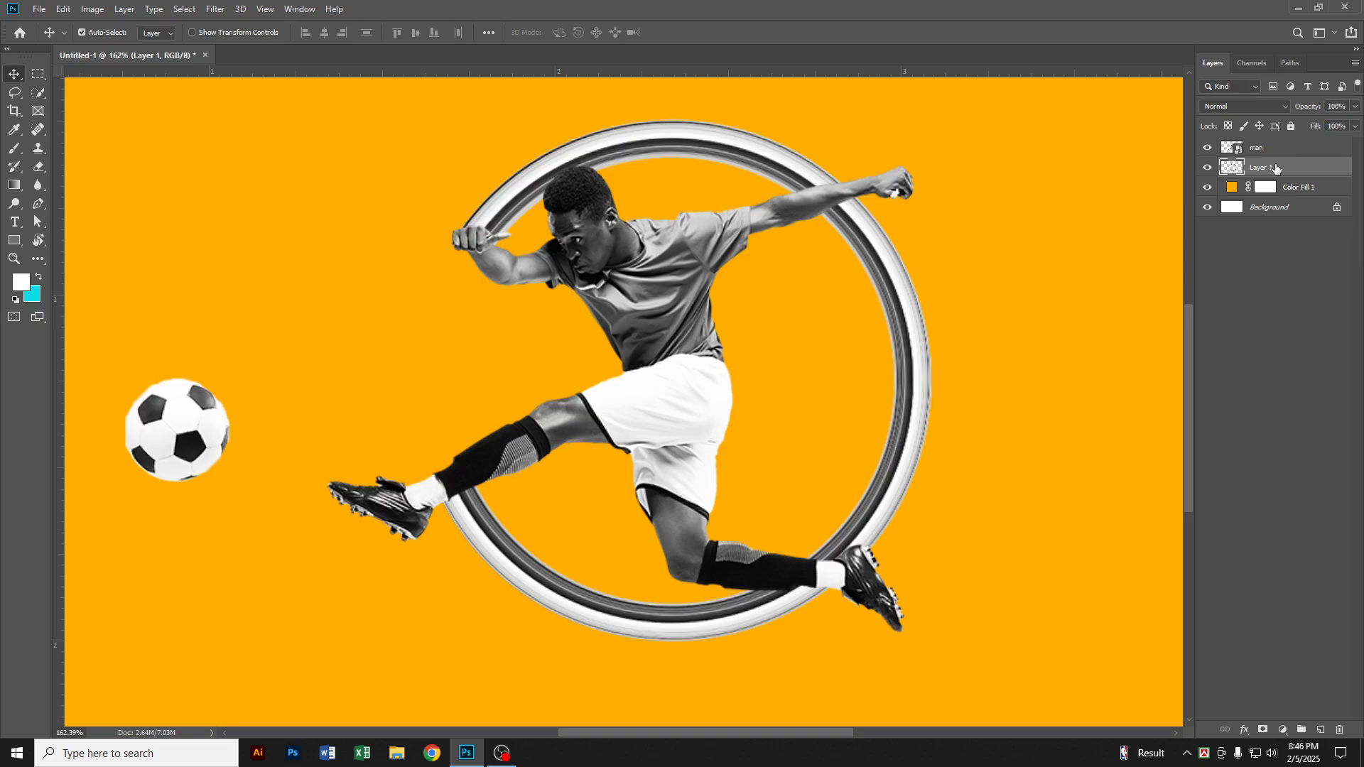
# Duplicate the ring layer, place the copy above the man layer, and hide it with a black layer mask
pyautogui.hotkey('ctrl', 'j')
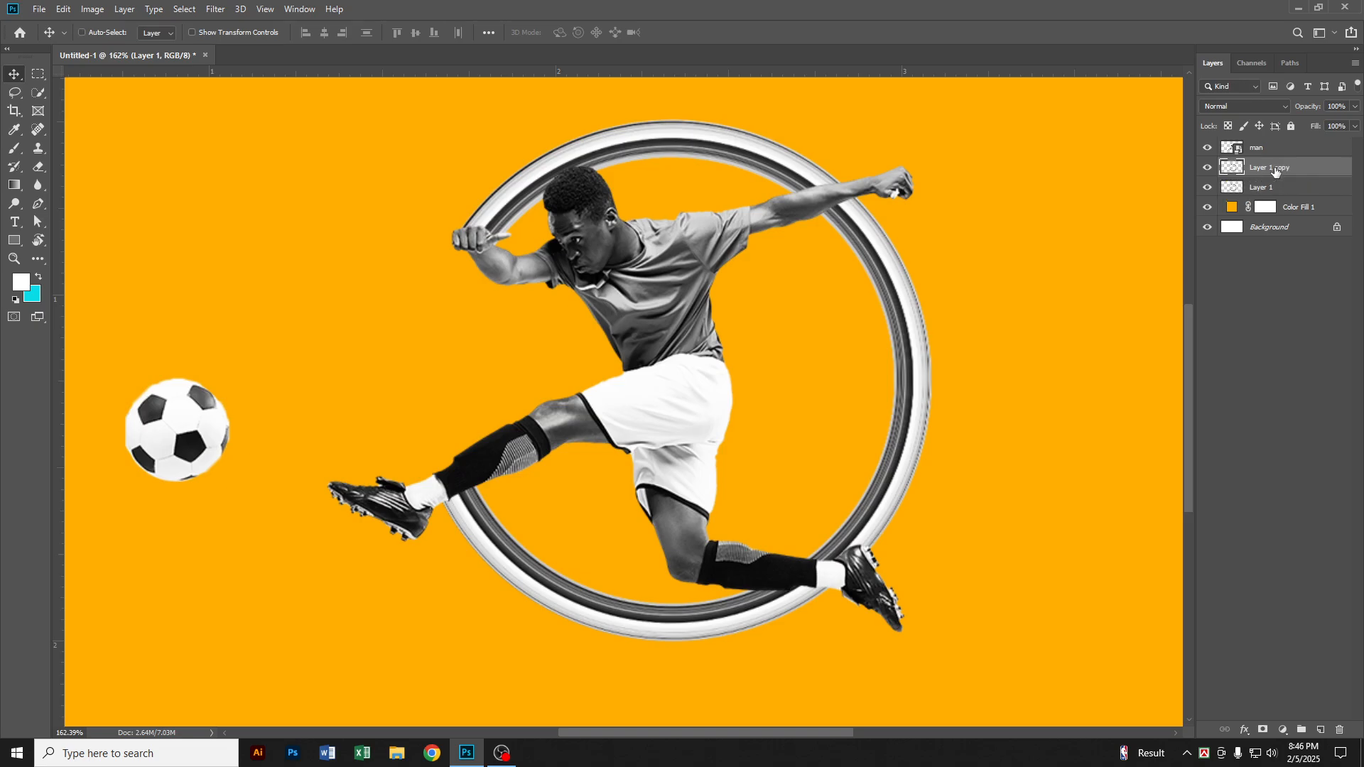
pyautogui.moveTo(1271, 168); pyautogui.dragTo(1265, 146)
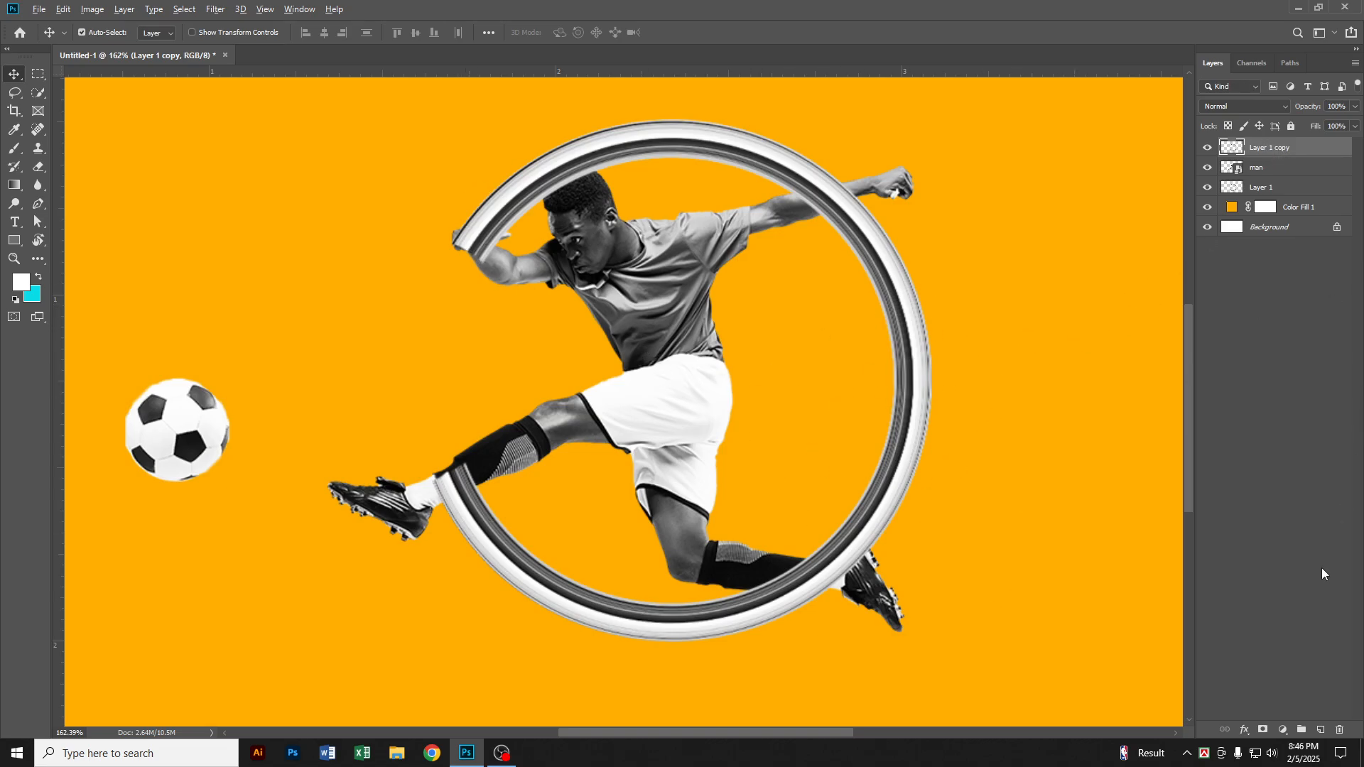
pyautogui.keyDown('alt'); pyautogui.click(1263, 731); pyautogui.keyUp('alt')
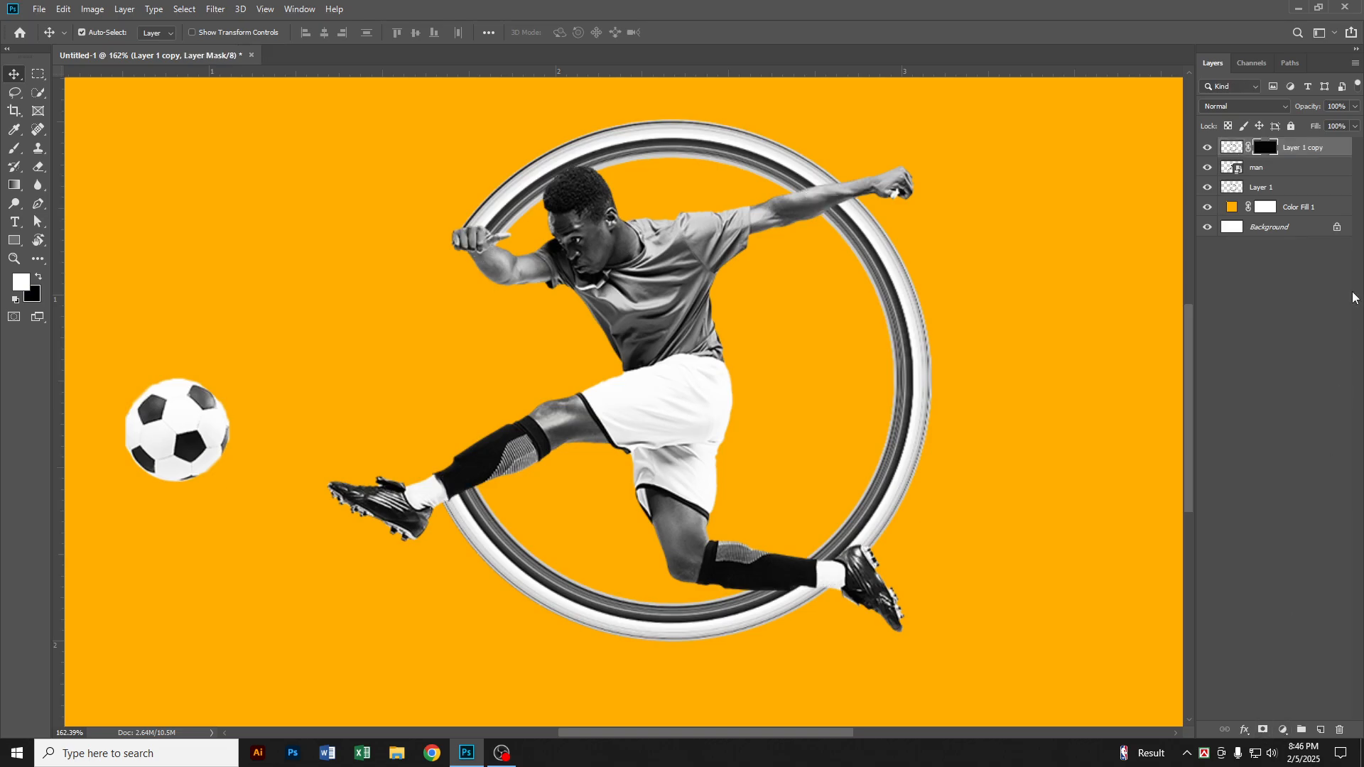
# Load the man layer's outline as a selection and target the mask of the ring copy
pyautogui.click(1263, 172)
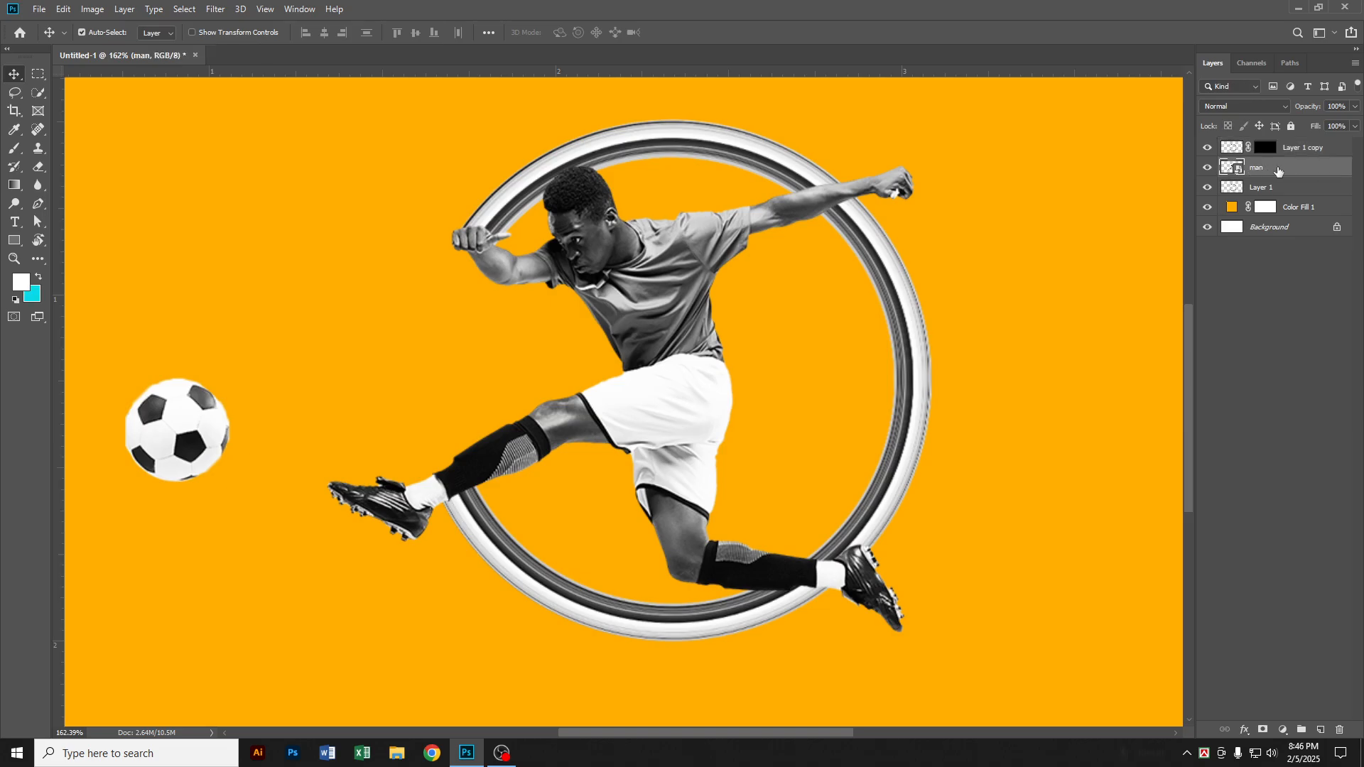
pyautogui.press('ctrl')
pyautogui.keyDown('ctrl'); pyautogui.click(1232, 171); pyautogui.keyUp('ctrl')
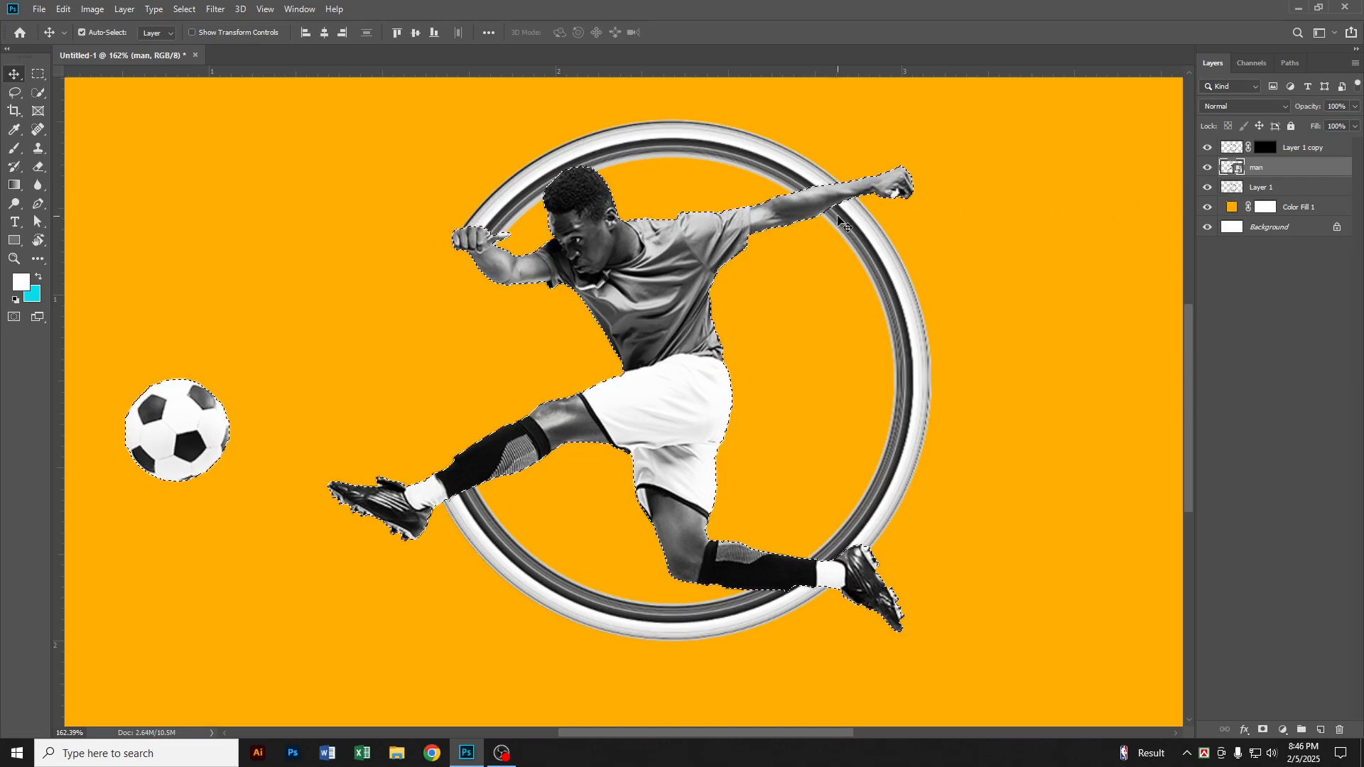
pyautogui.click(1268, 147)
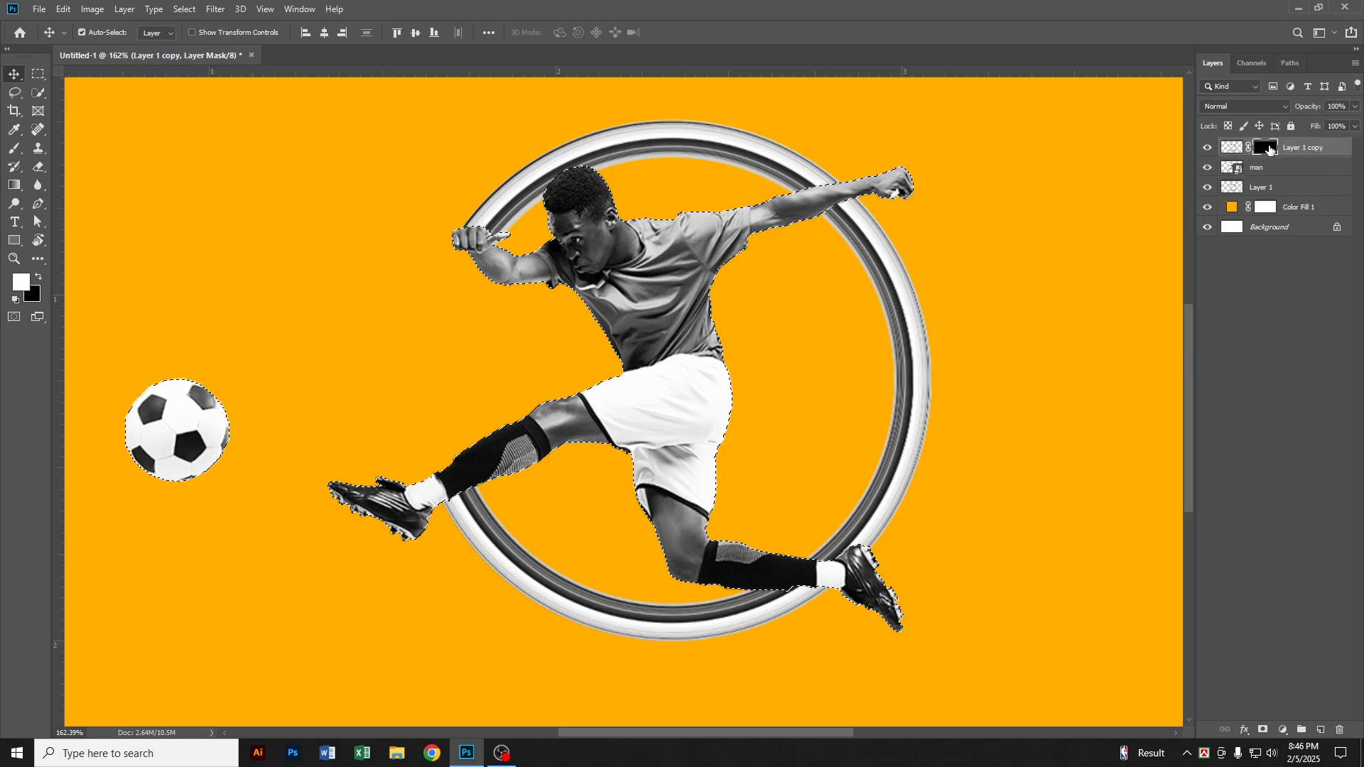
# Paint white on the ring copy's mask with a soft 40 px brush, revealing the ring across the man's rear ankle
pyautogui.click(15, 151)
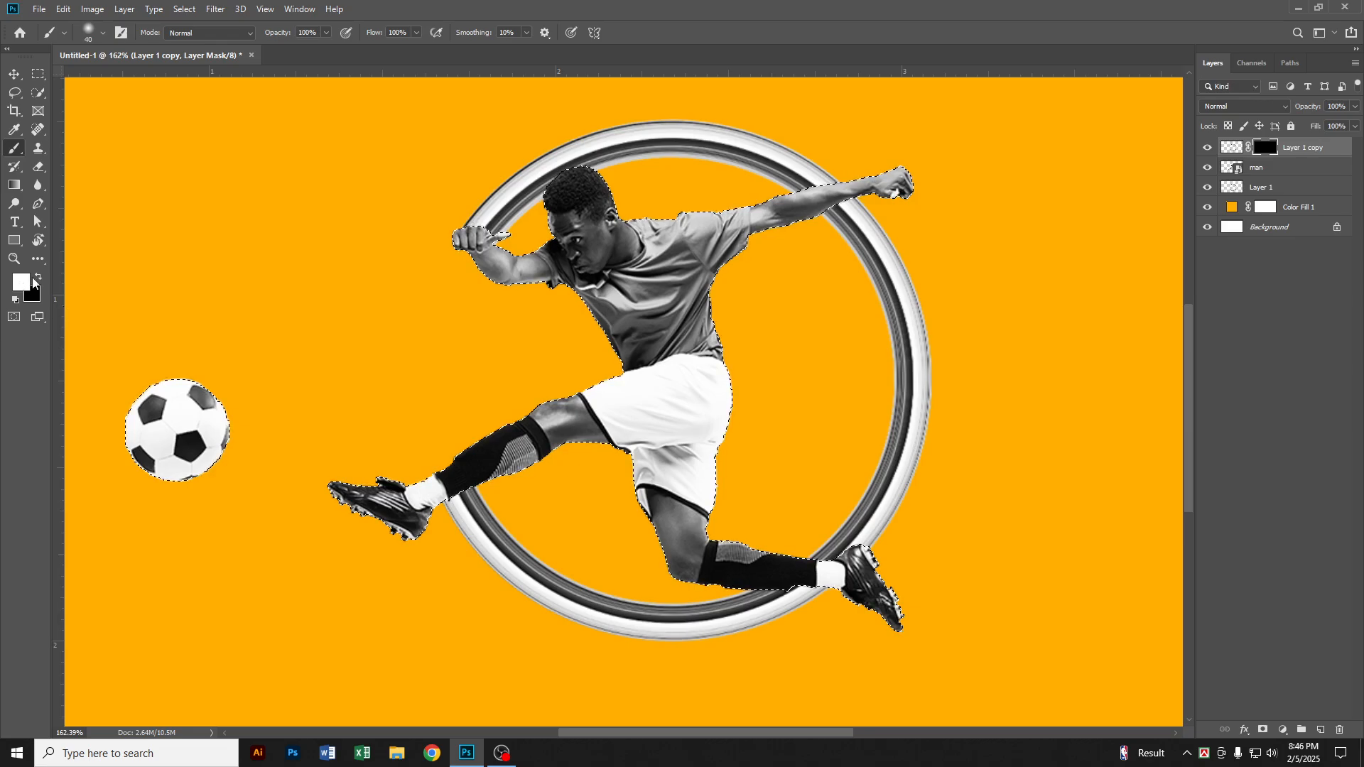
pyautogui.scroll(5, 817, 568)
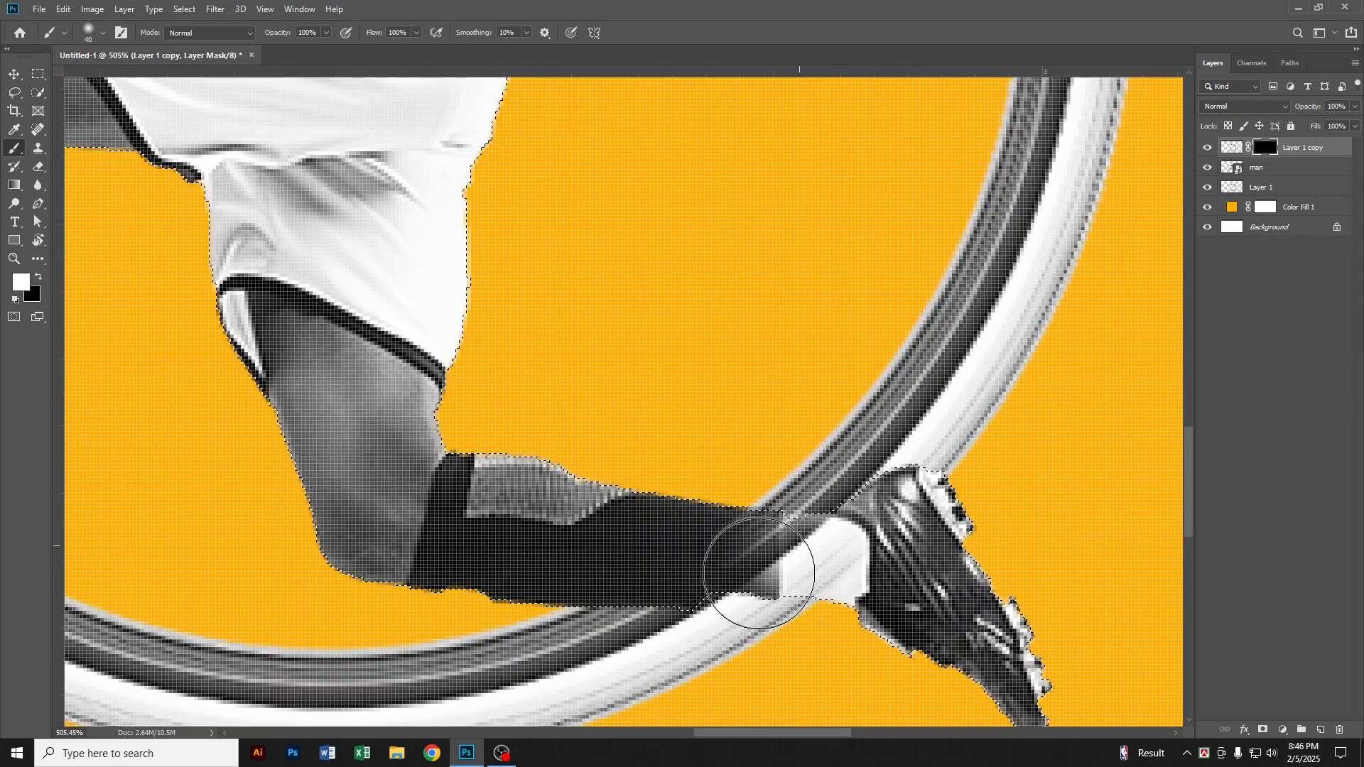
pyautogui.moveTo(759, 573)
pyautogui.mouseDown()
pyautogui.moveTo(844, 540)
pyautogui.moveTo(770, 574)
pyautogui.moveTo(870, 507)
pyautogui.mouseUp()
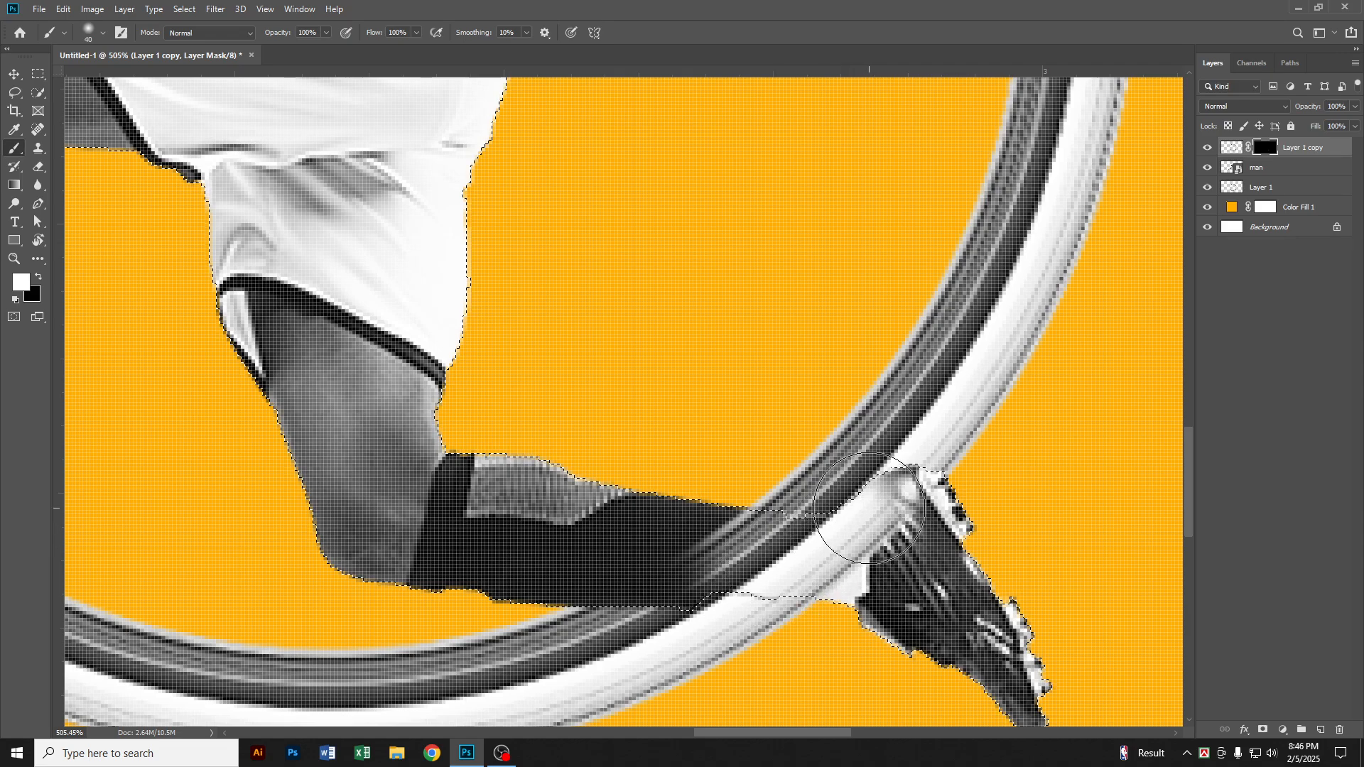
# Switch to a hard round brush at 20 px and paint the rest of the ring in over the rear sock and boot
pyautogui.click(104, 32)
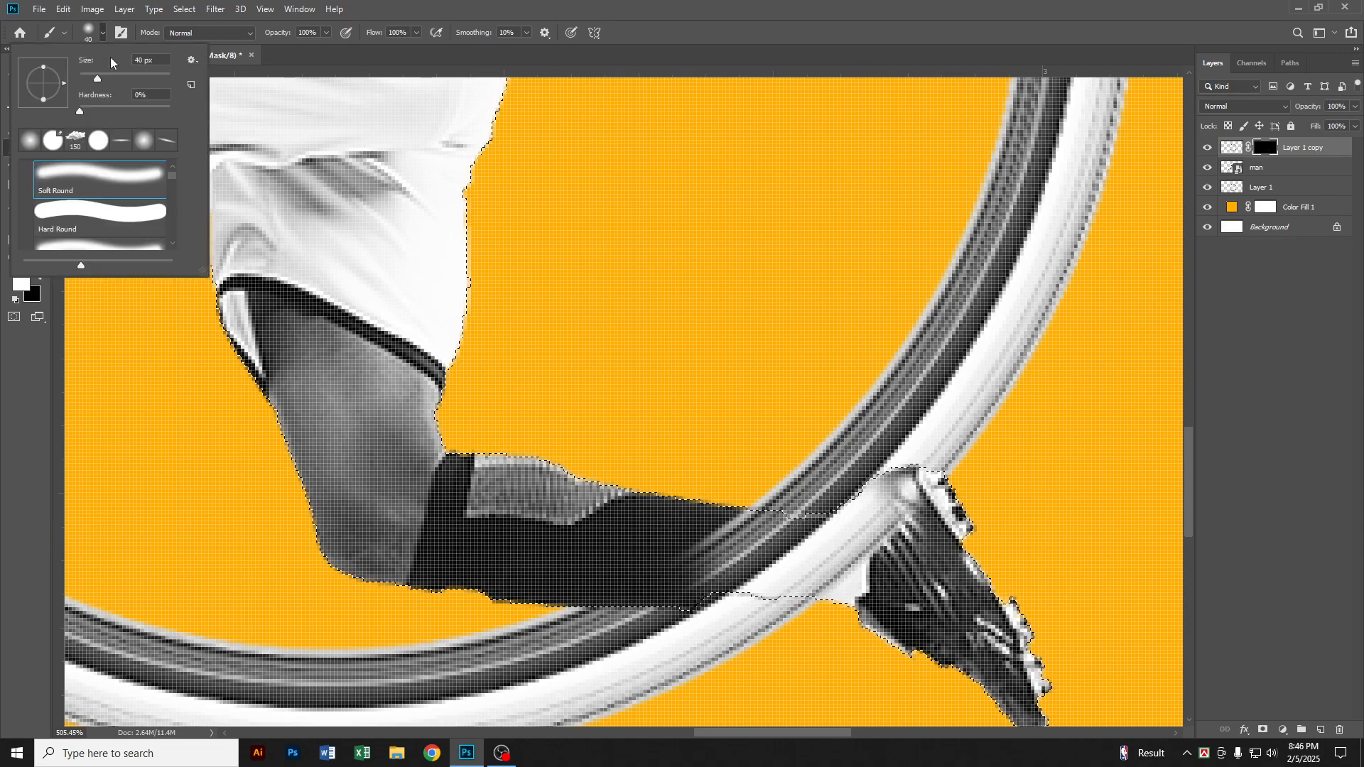
pyautogui.doubleClick(98, 140)
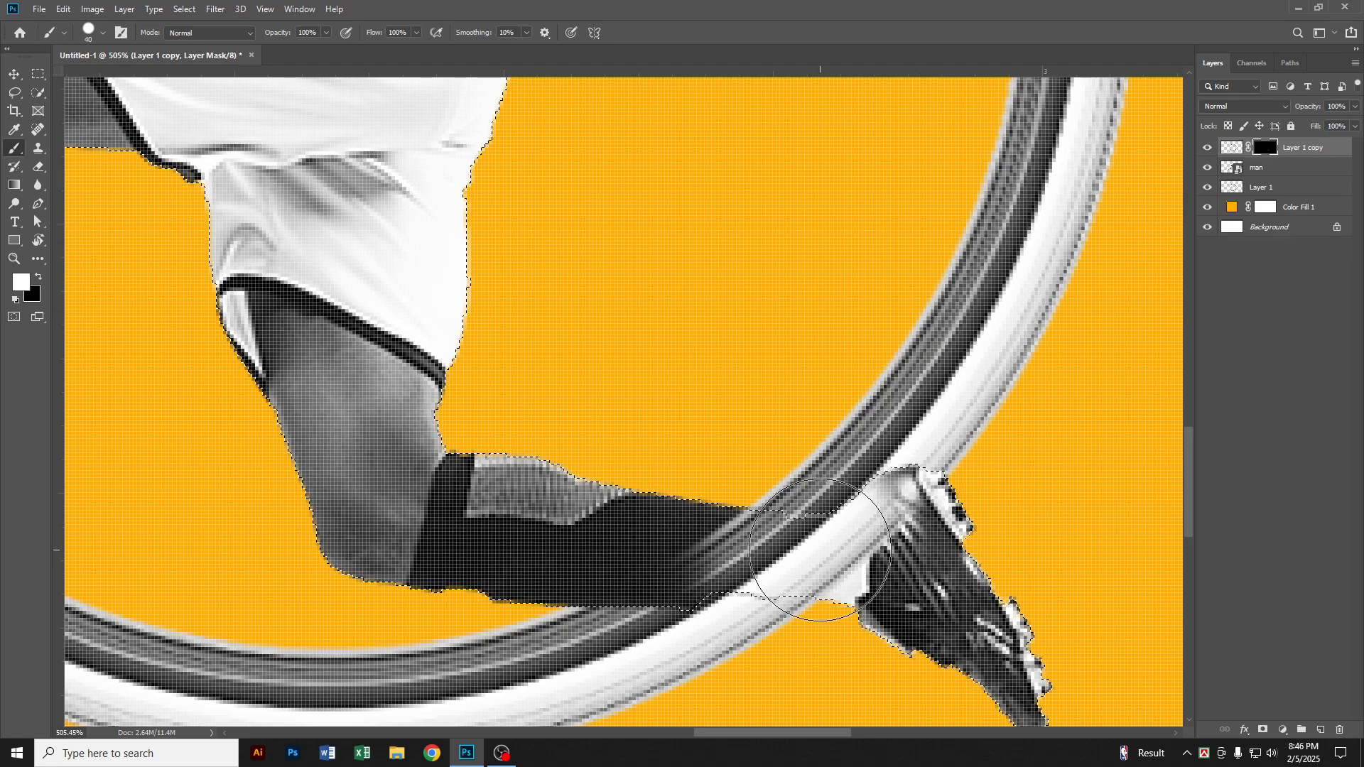
pyautogui.press('[')
pyautogui.press('[')
pyautogui.click(856, 507)
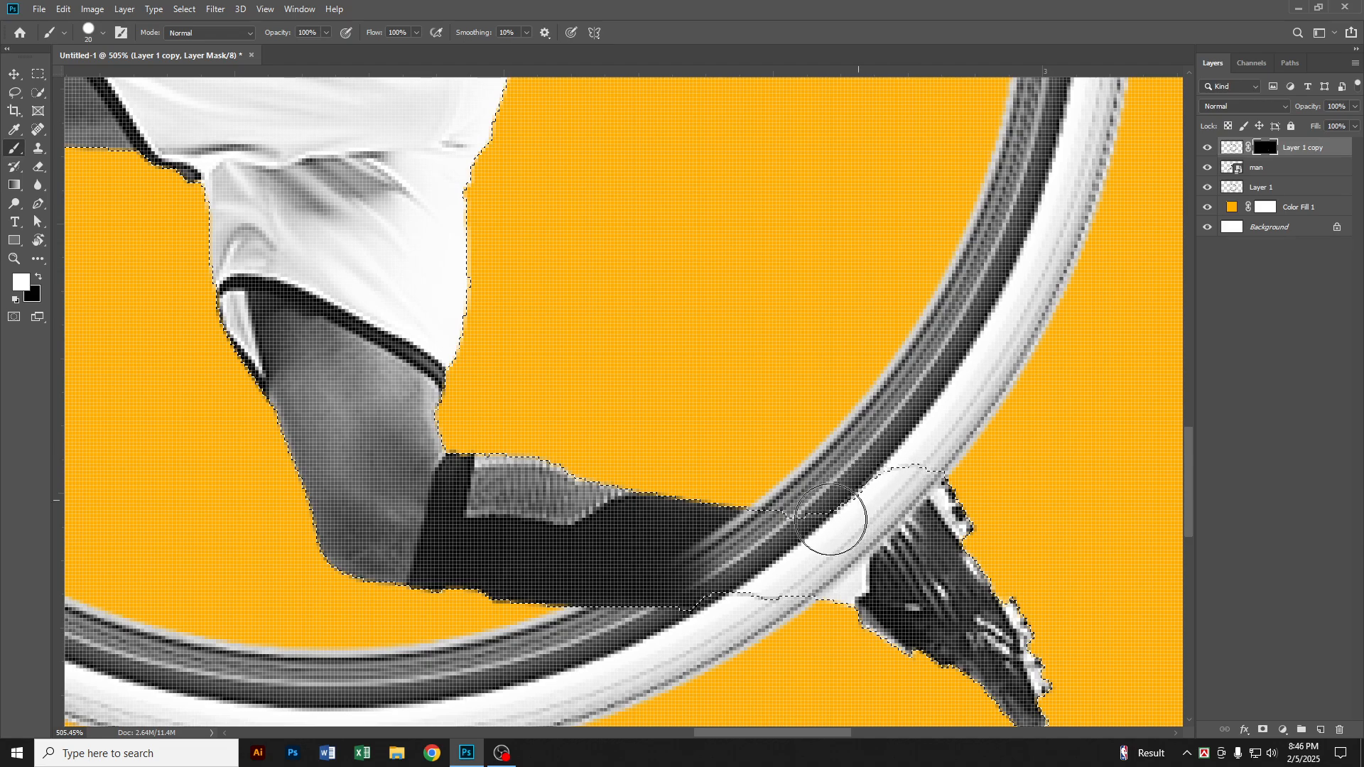
pyautogui.moveTo(682, 602); pyautogui.dragTo(597, 609)
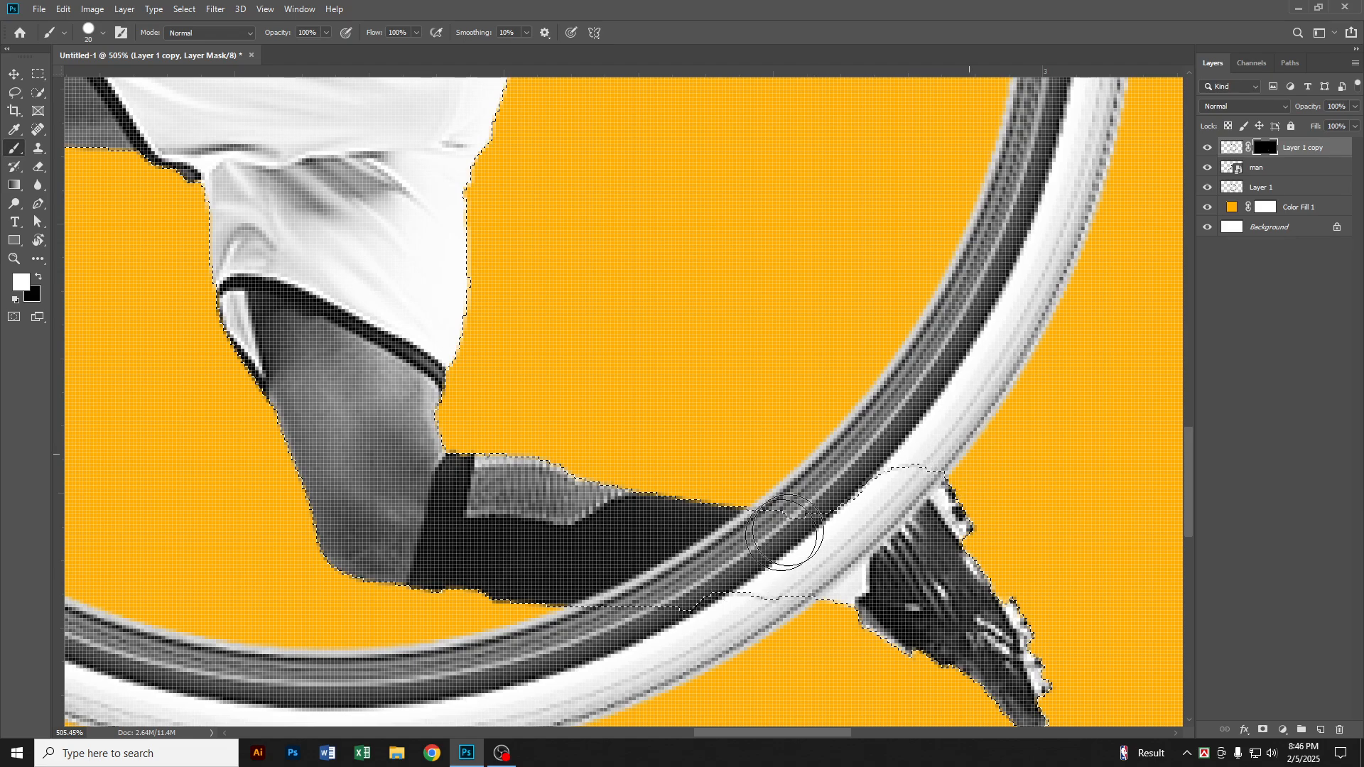
# Deselect the man's outline and paint white along the ring over the rear leg to clean up the leftover edge seam
pyautogui.hotkey('ctrl', 'd')
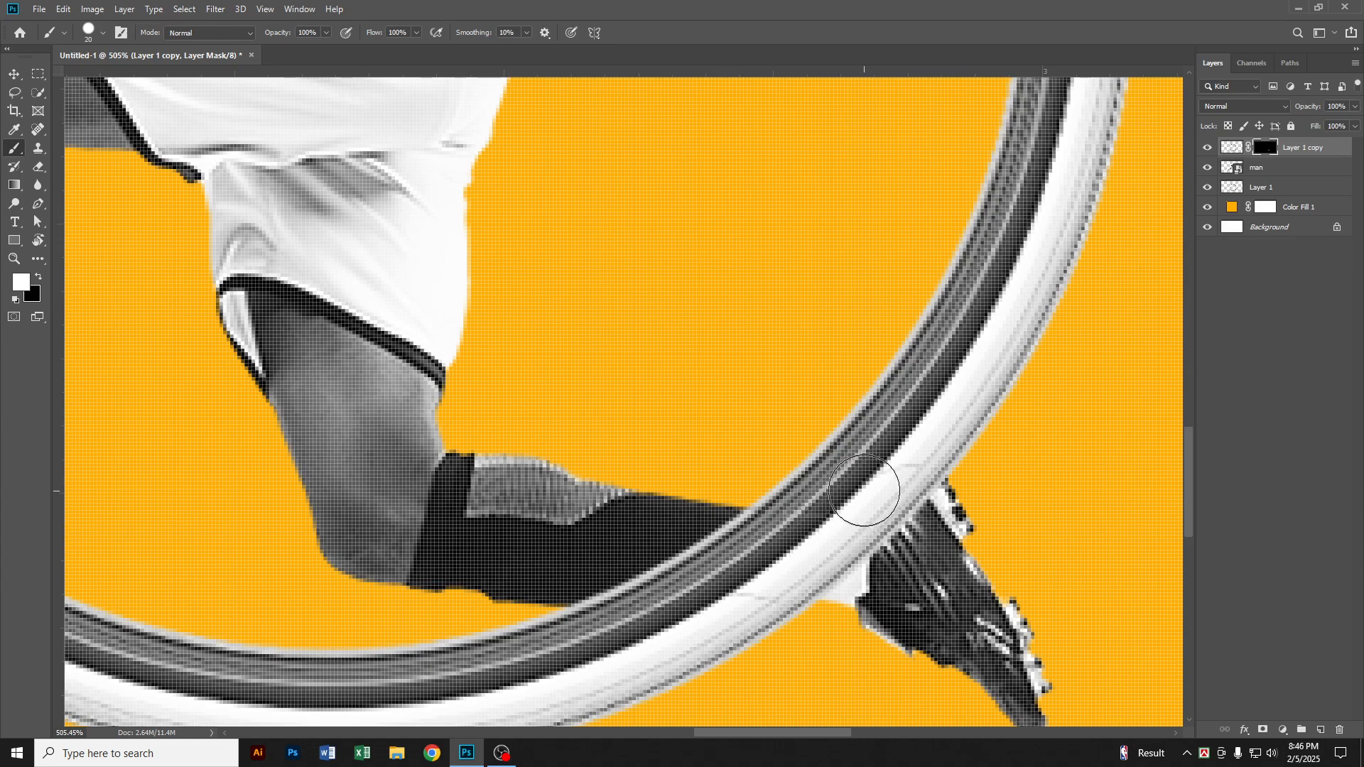
pyautogui.moveTo(902, 469)
pyautogui.mouseDown()
pyautogui.moveTo(859, 495)
pyautogui.moveTo(909, 457)
pyautogui.moveTo(824, 531)
pyautogui.moveTo(685, 611)
pyautogui.moveTo(881, 474)
pyautogui.moveTo(924, 418)
pyautogui.moveTo(814, 538)
pyautogui.moveTo(693, 562)
pyautogui.mouseUp()
pyautogui.scroll(-6, 694, 561)
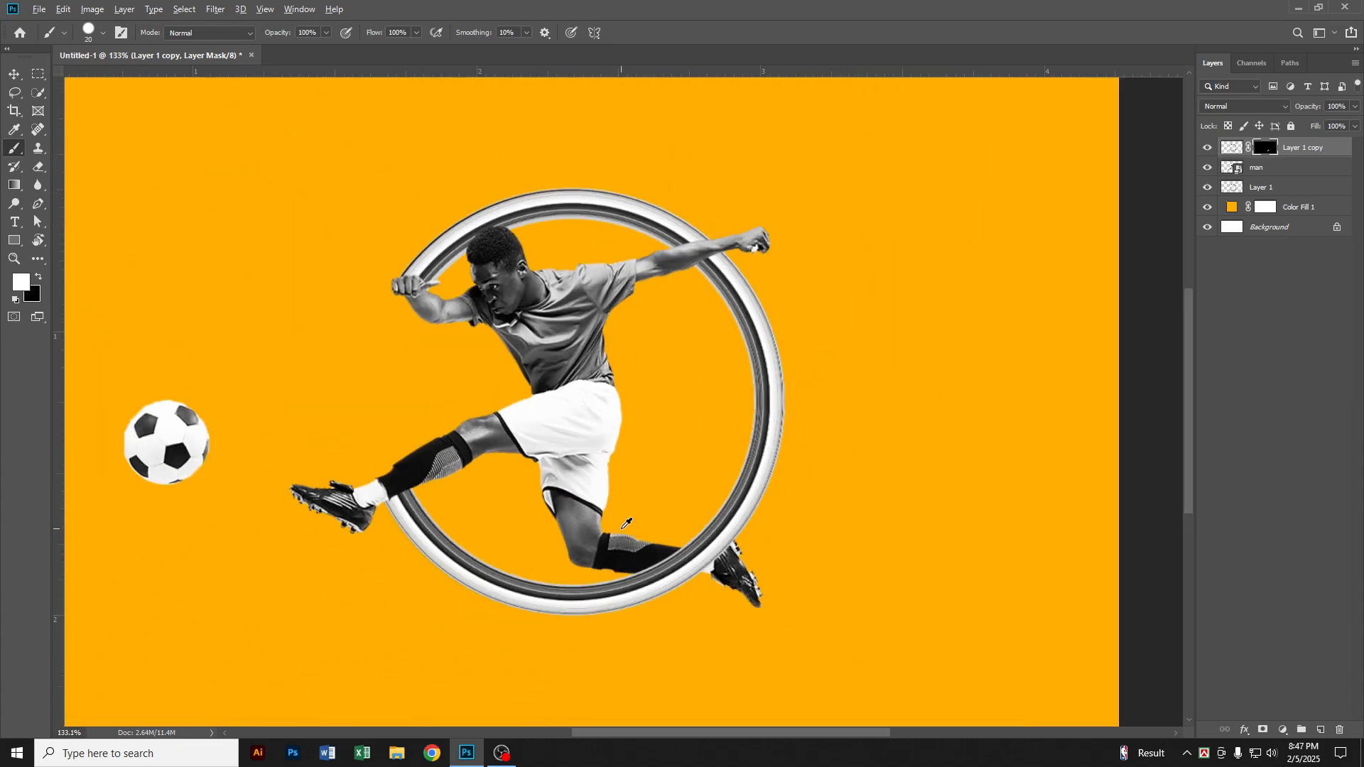
pyautogui.scroll(-1, 626, 524)
pyautogui.scroll(-1, 629, 523)
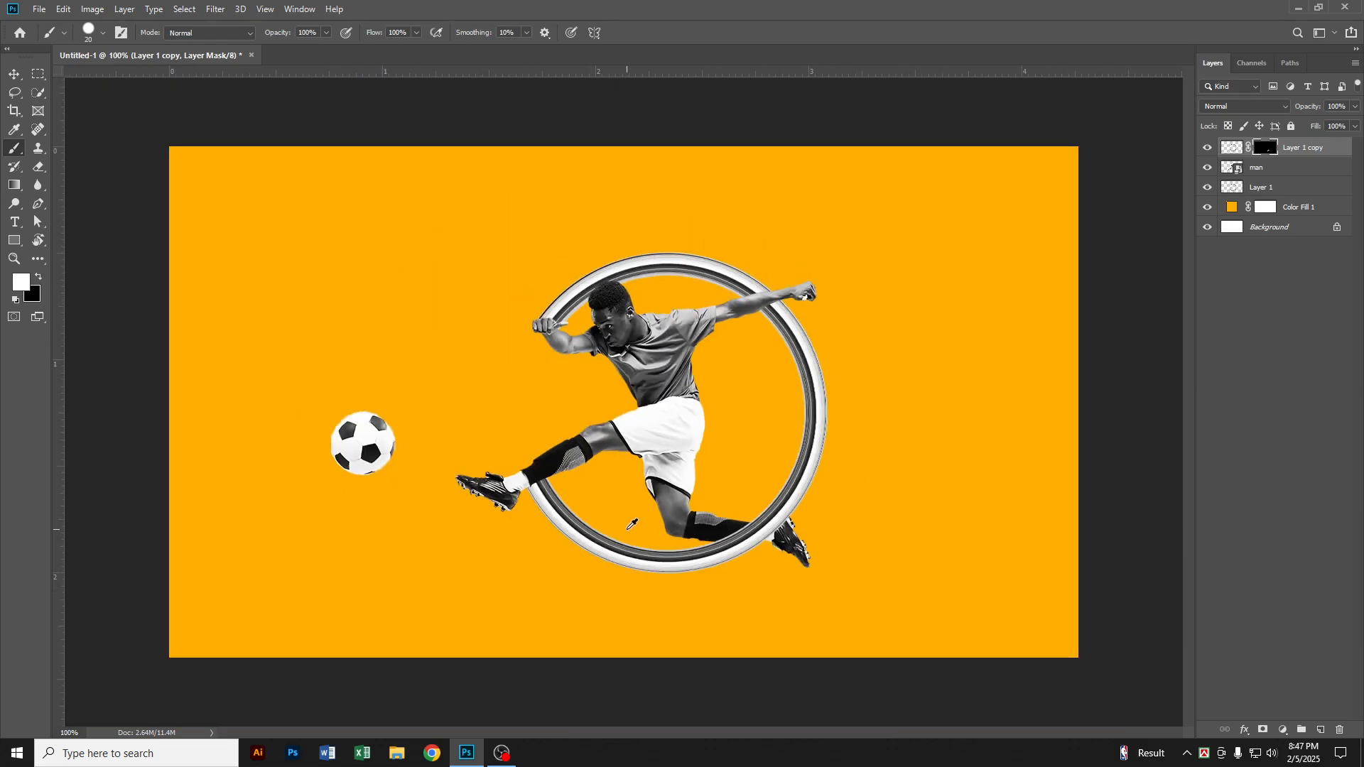
pyautogui.scroll(1, 632, 523)
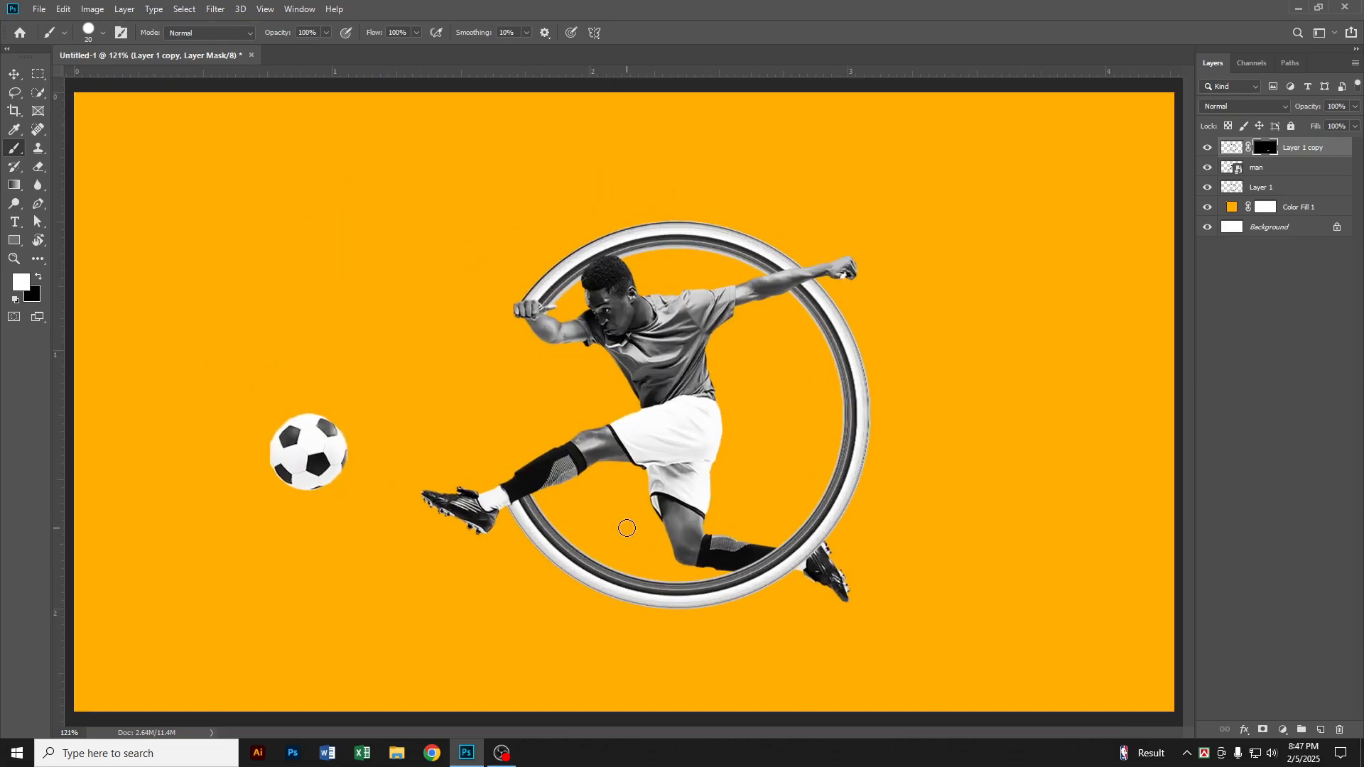